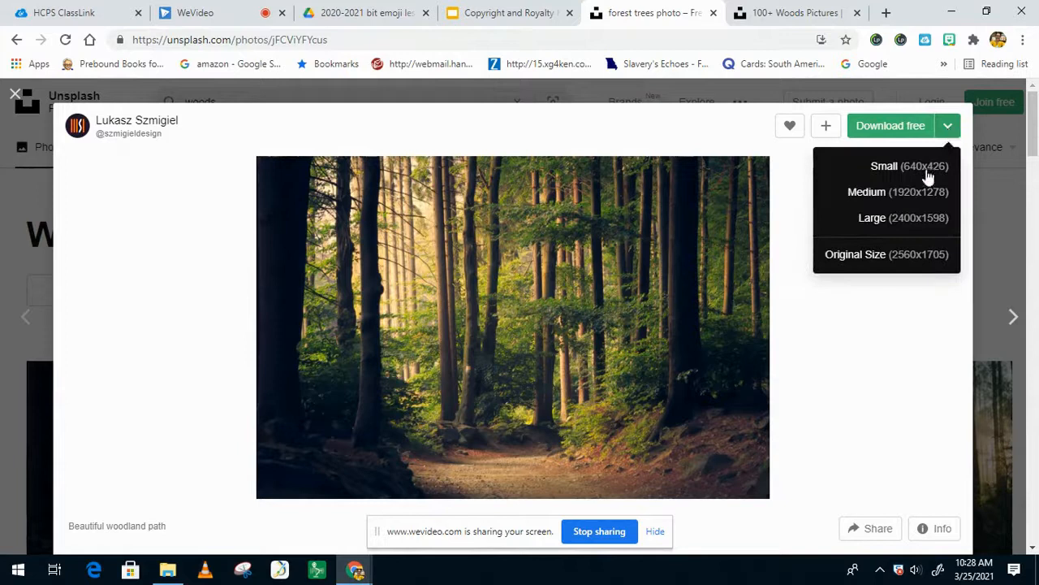
Download the forest path photo at Medium size (1920x1278) and save a JPG copy in the WeVideo poetry folder under 2020-2021 virtual lessons
click(933, 193)
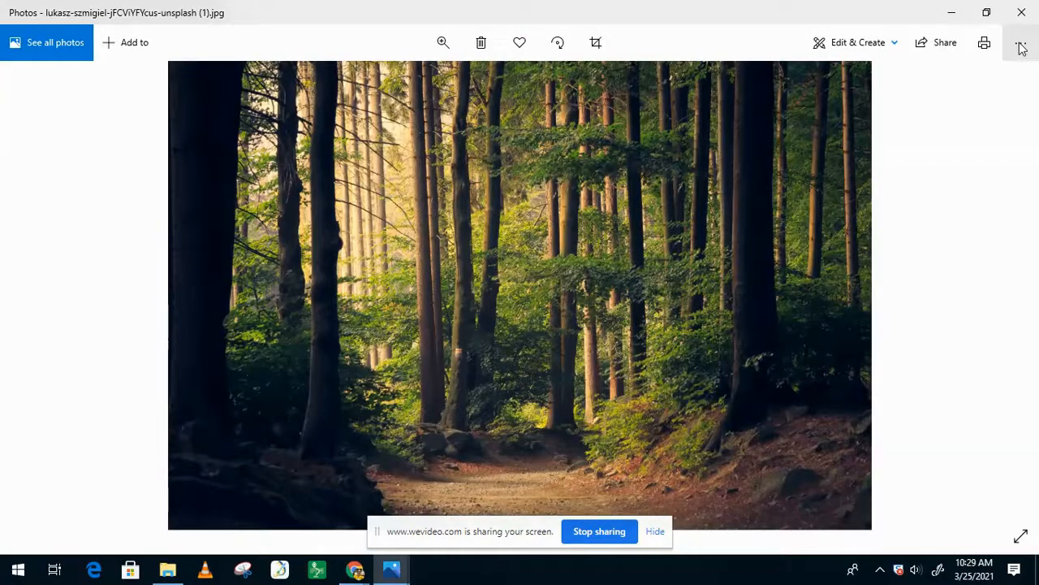
click(1021, 46)
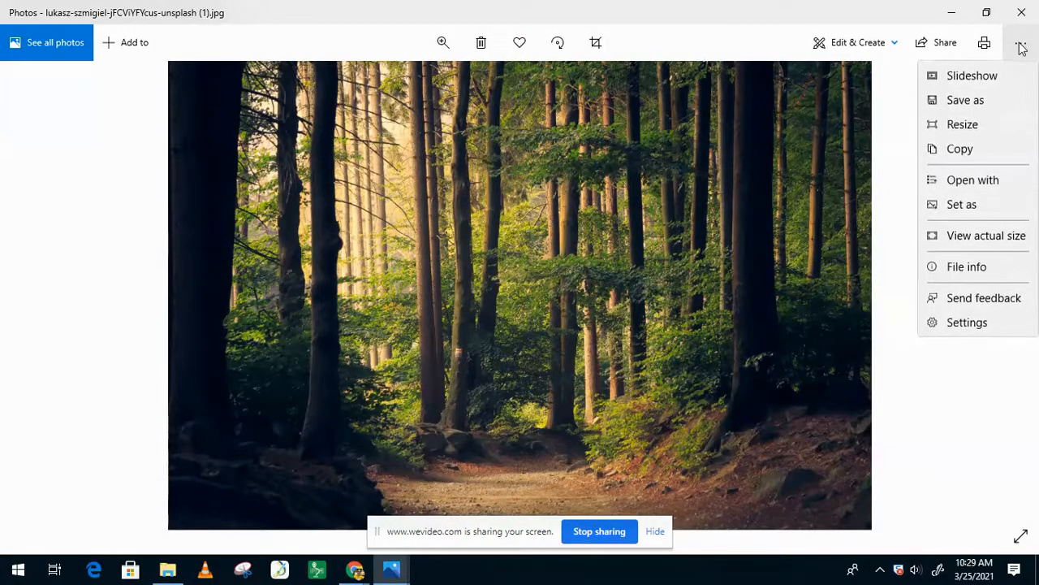
click(982, 108)
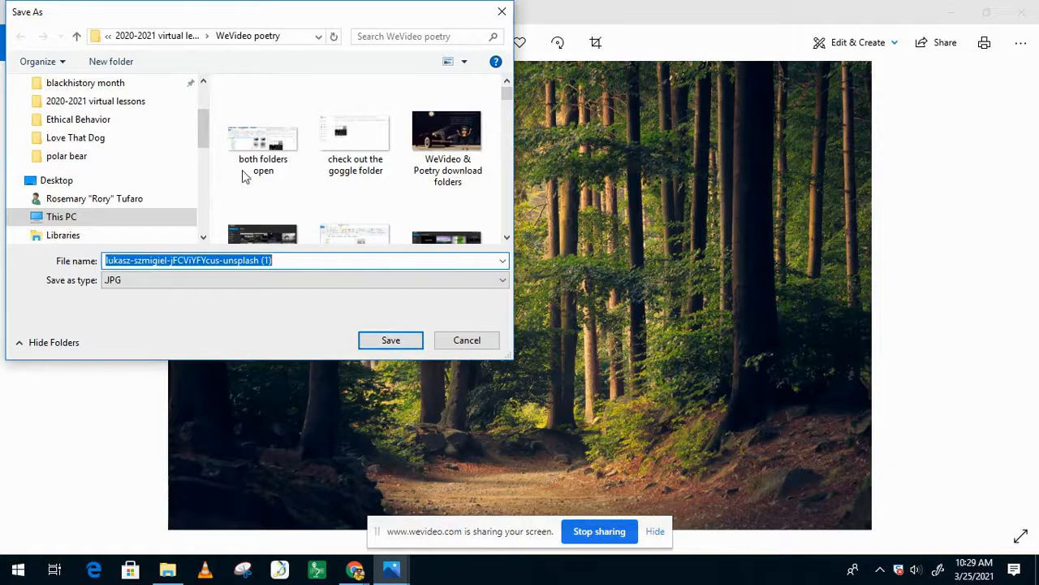
click(138, 108)
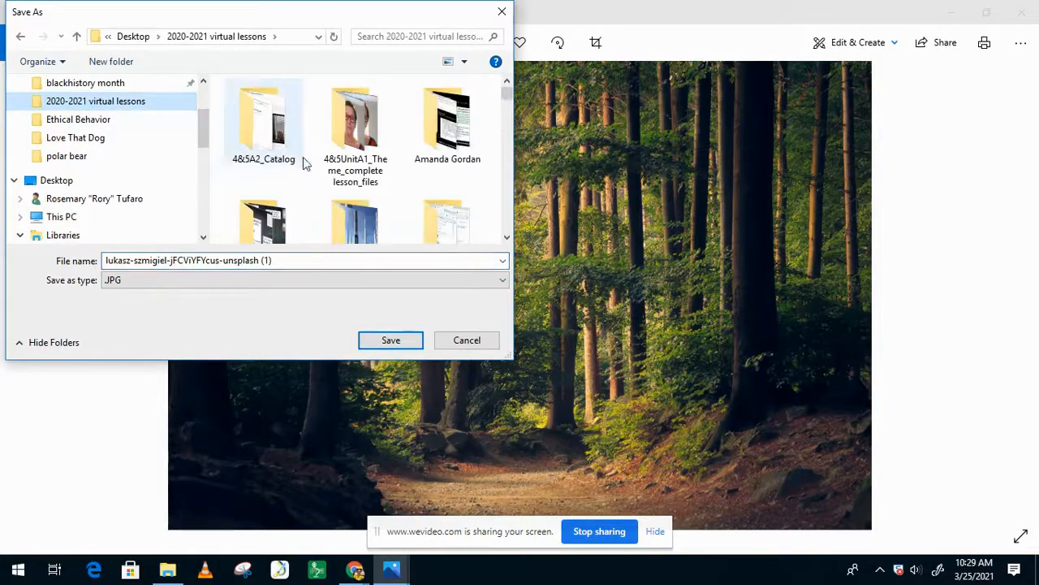
scroll(341, 172, down, 3)
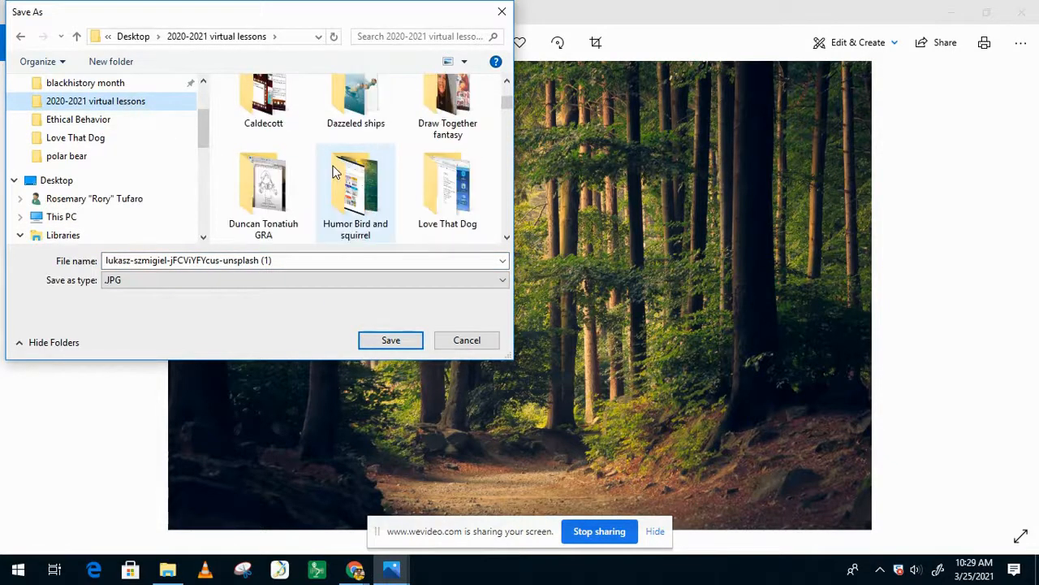
scroll(337, 172, down, 8)
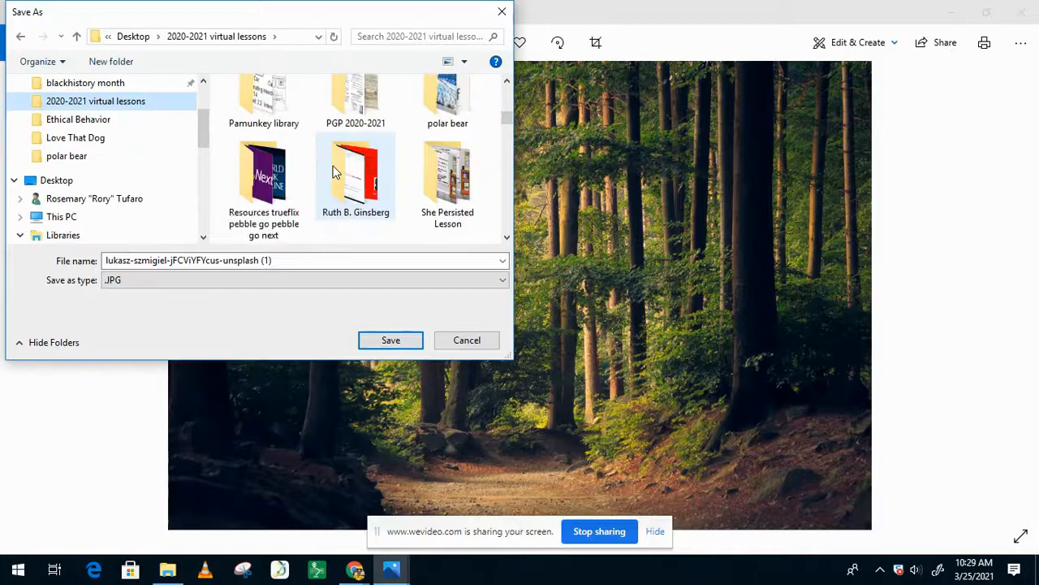
scroll(337, 172, down, 6)
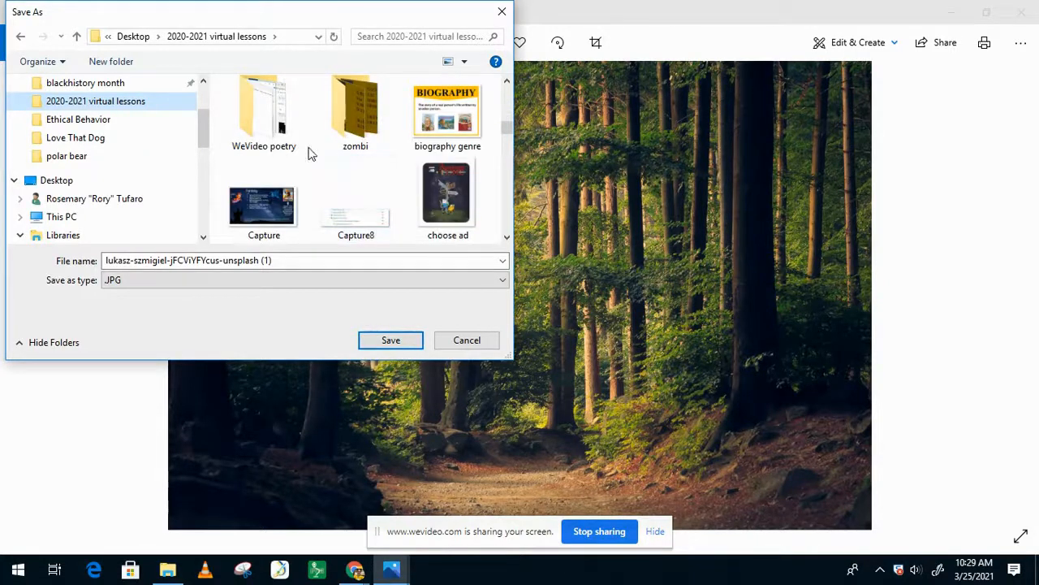
double_click(279, 128)
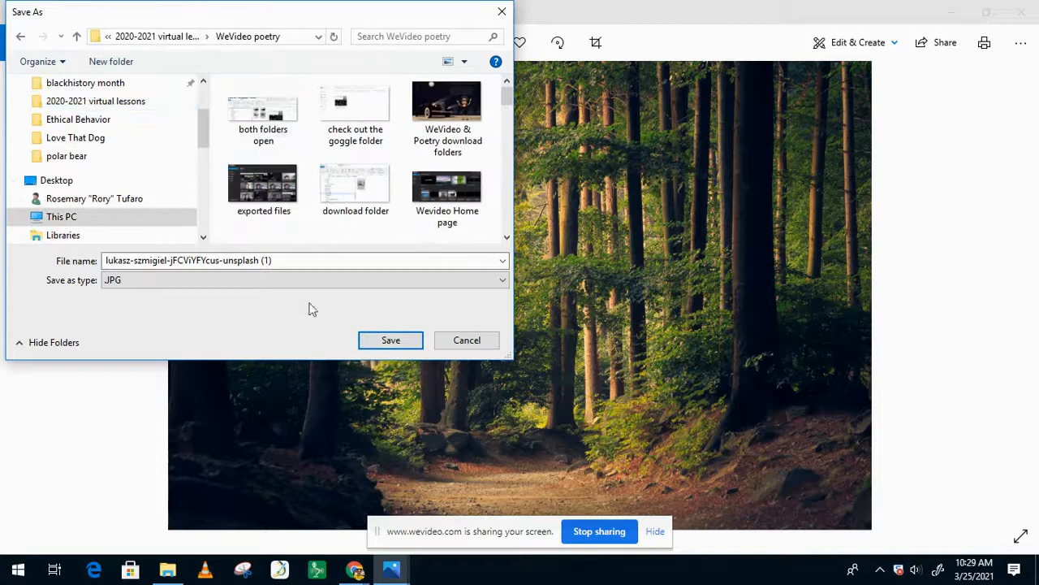
click(388, 341)
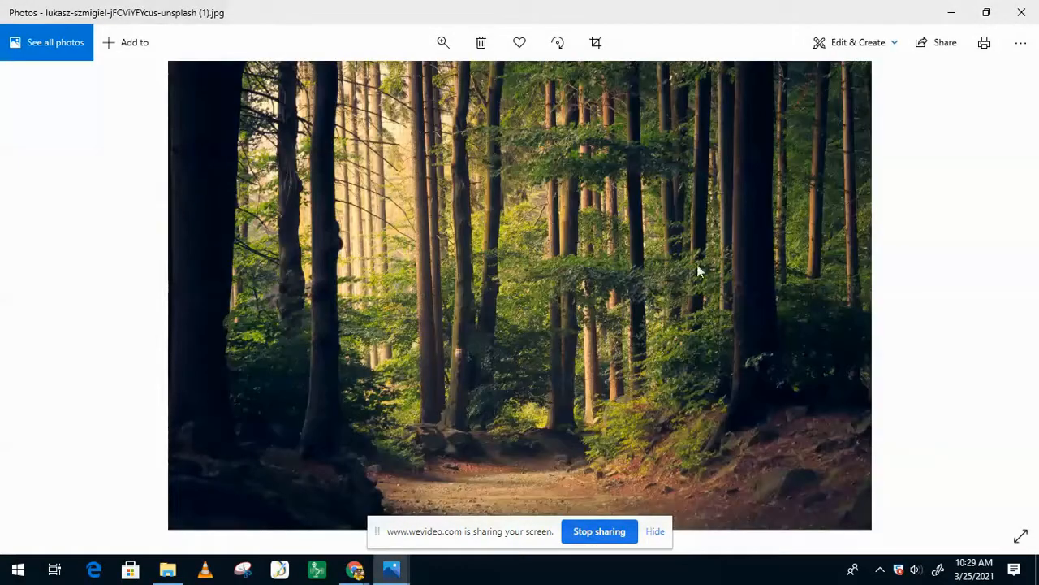
Put the Photos window away, switch back to Chrome, and close the forest photo to return to the woods search results
click(1021, 14)
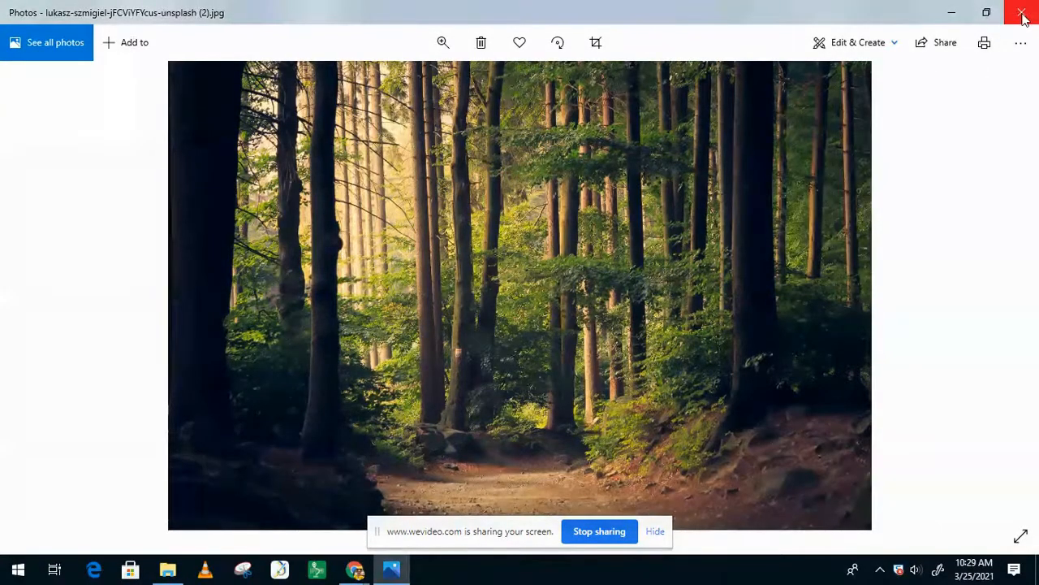
click(957, 16)
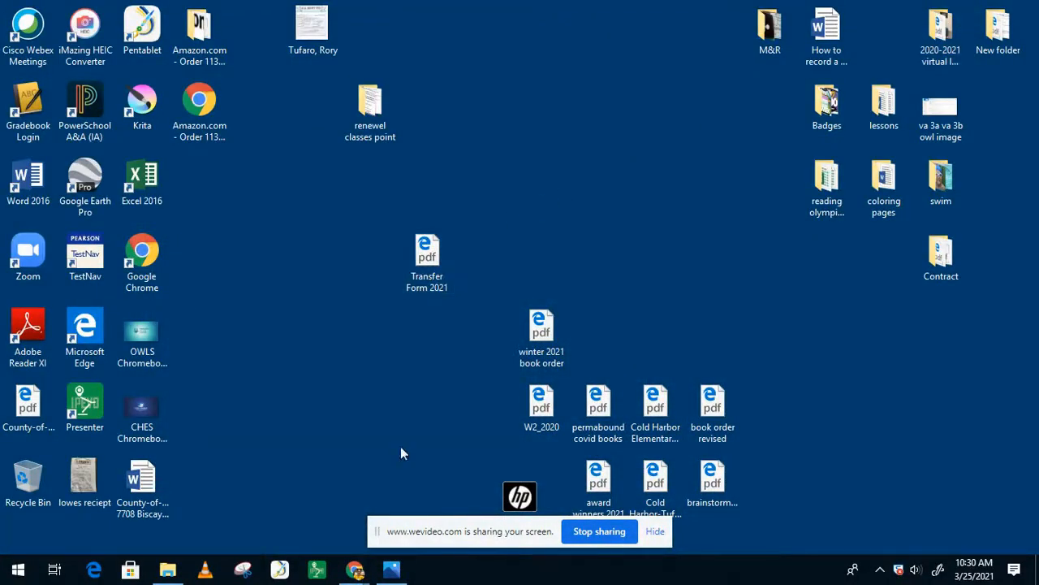
mouse_move(355, 569)
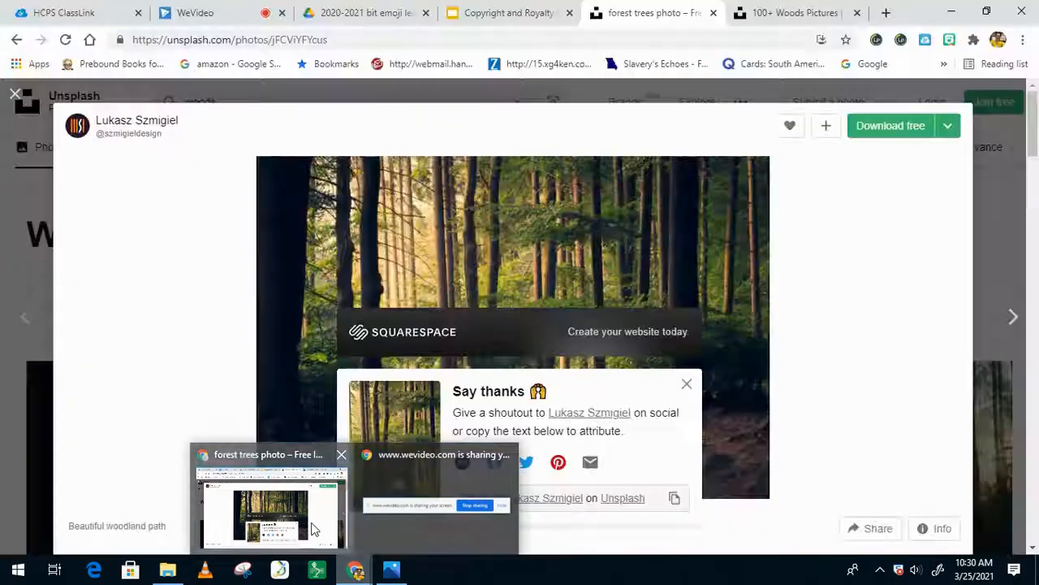
click(315, 529)
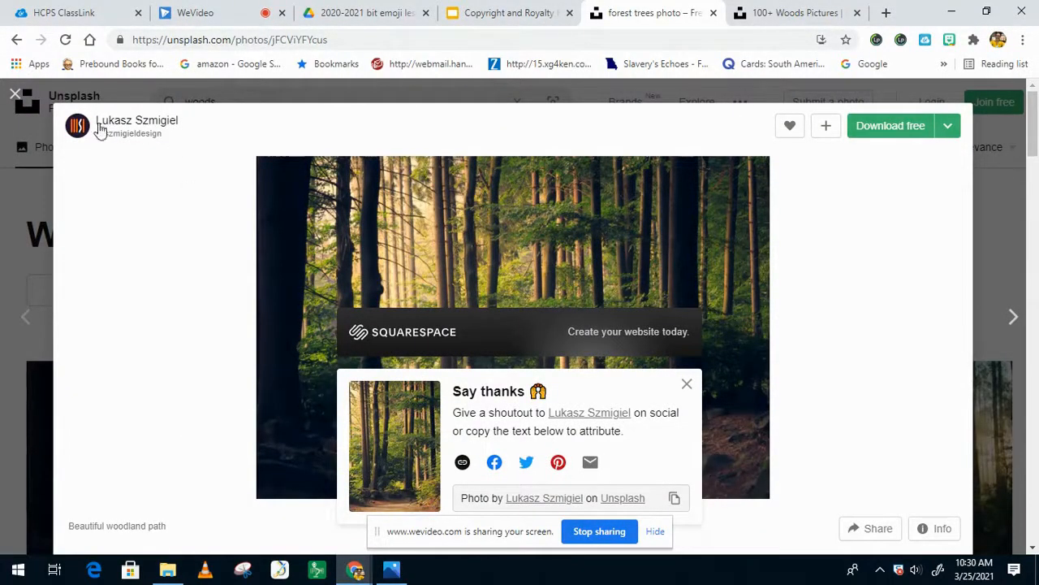
mouse_move(135, 132)
click(687, 385)
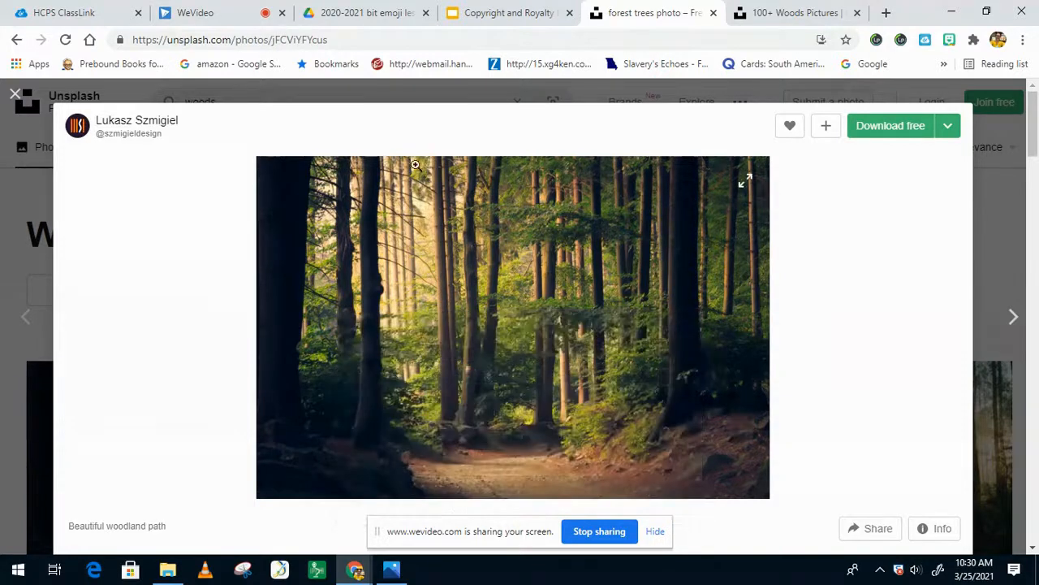
click(21, 180)
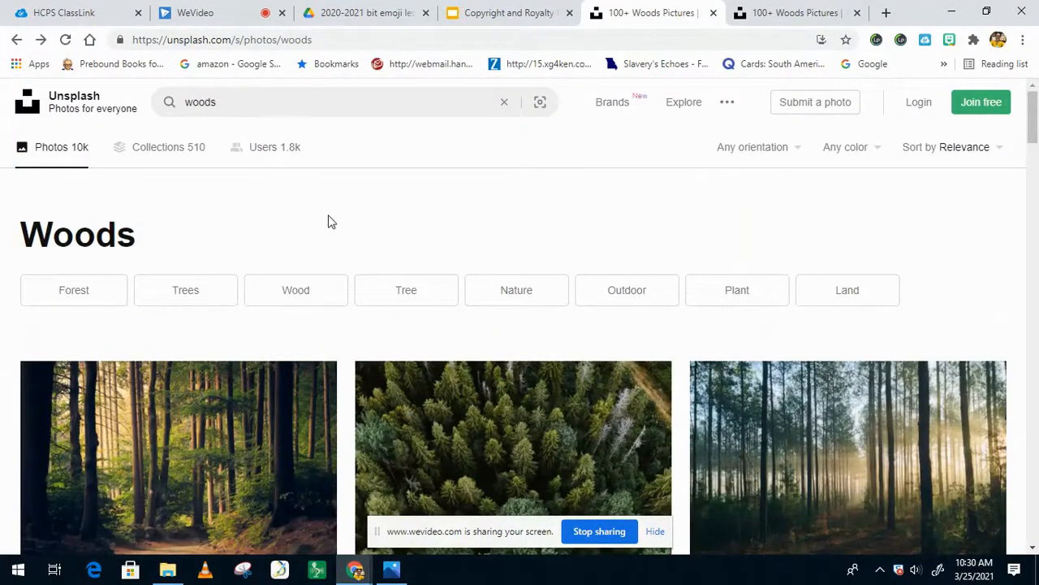
Search Unsplash for "castle" in place of "woods"
double_click(185, 102)
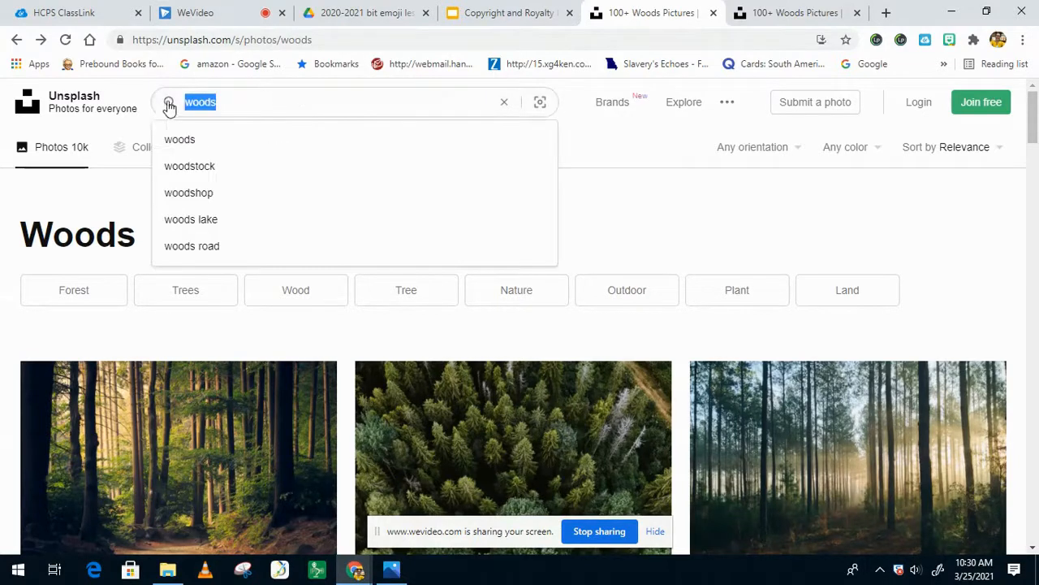
text(castle)
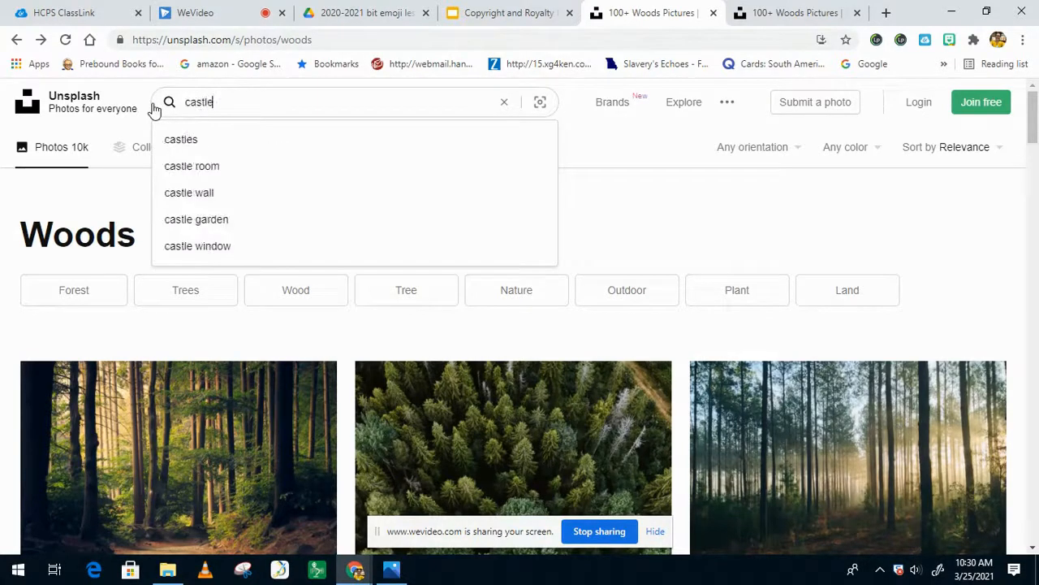
key(Return)
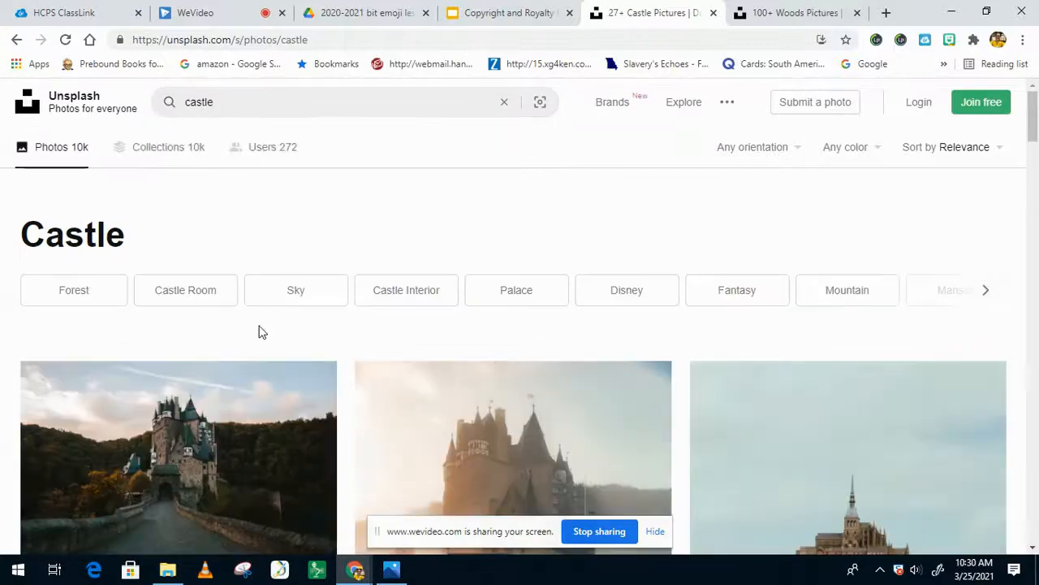
Open the photo of the castle with the stone pathway from the results and download it at Medium size (1920x1280)
scroll(351, 434, down, 2)
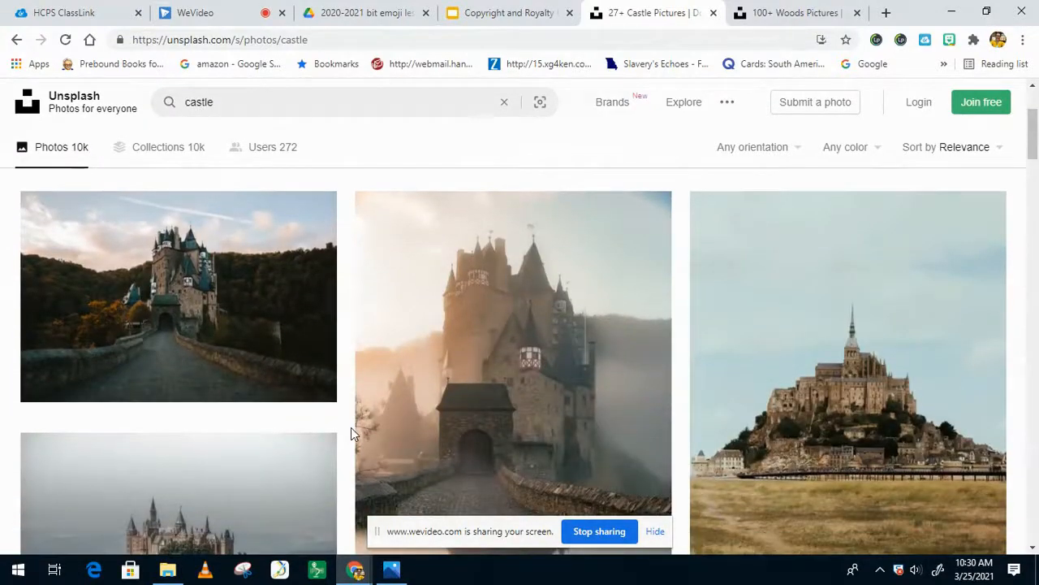
scroll(351, 434, down, 1)
scroll(351, 434, up, 1)
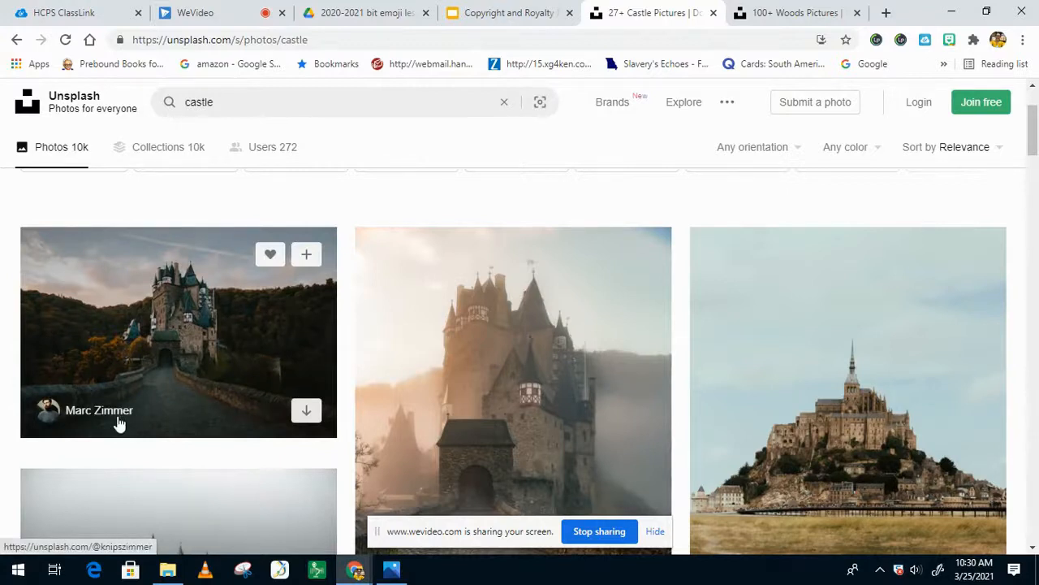
click(305, 411)
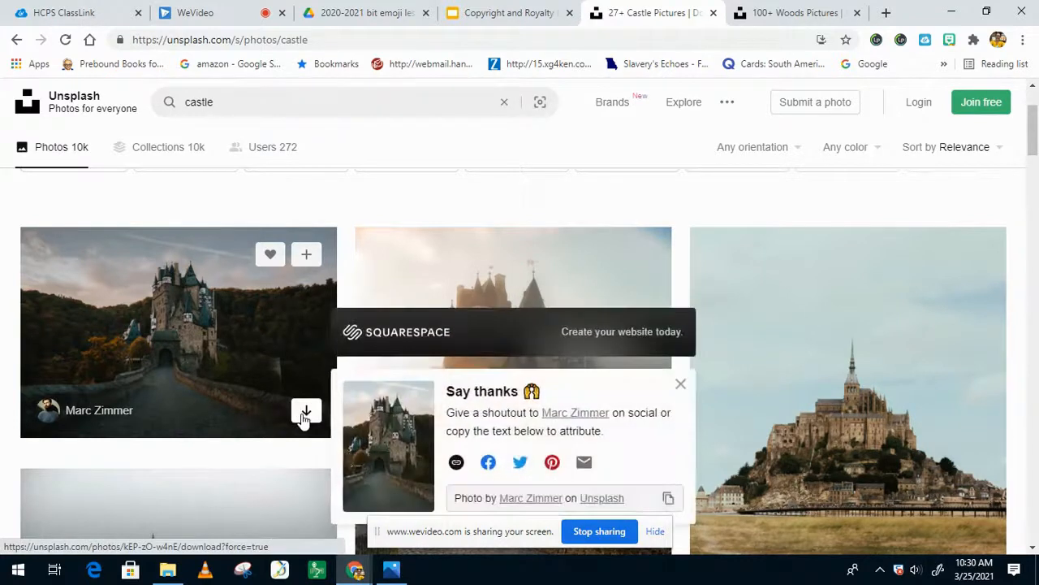
click(243, 345)
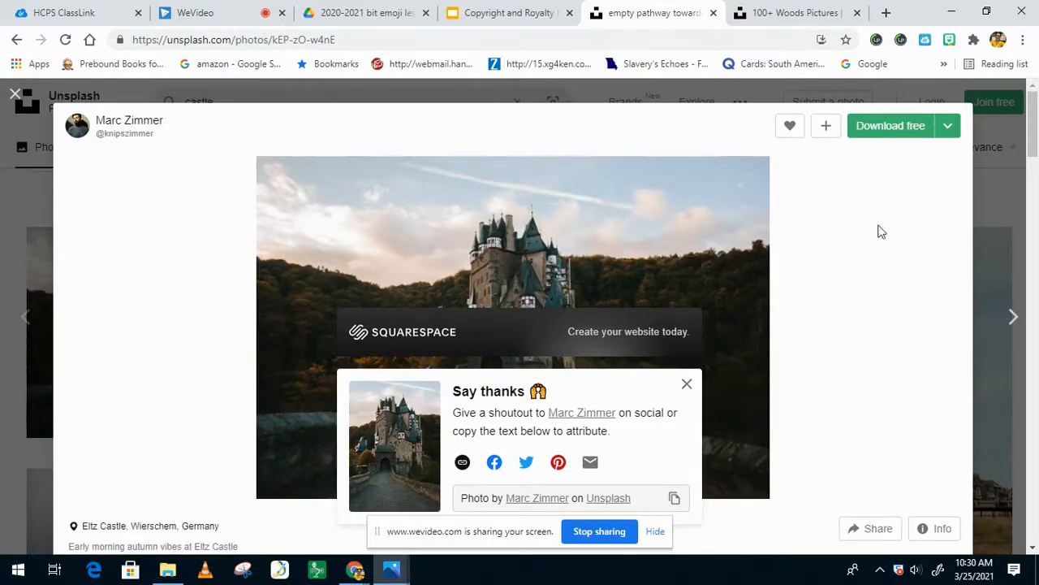
click(948, 130)
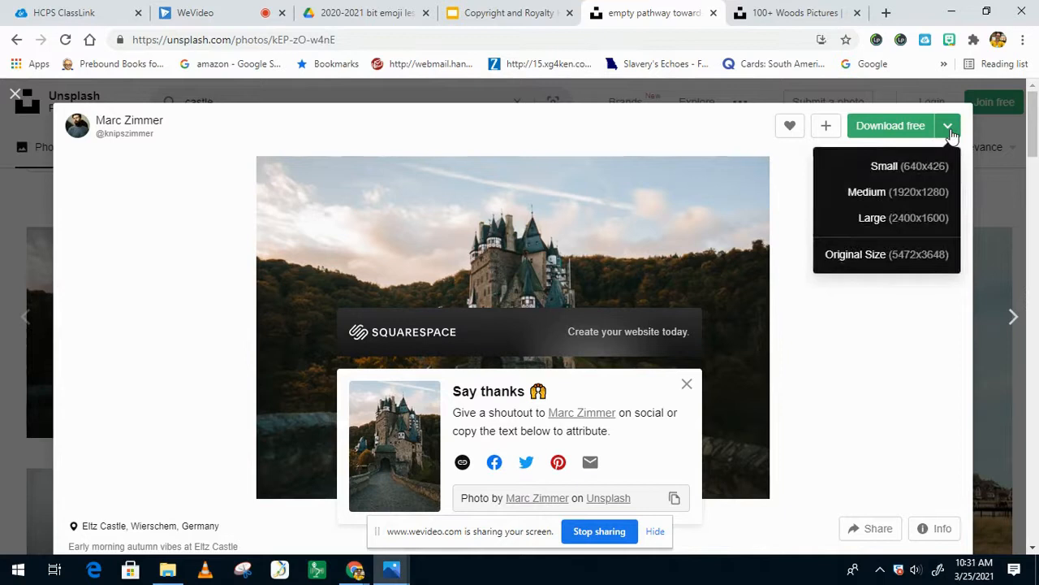
click(877, 192)
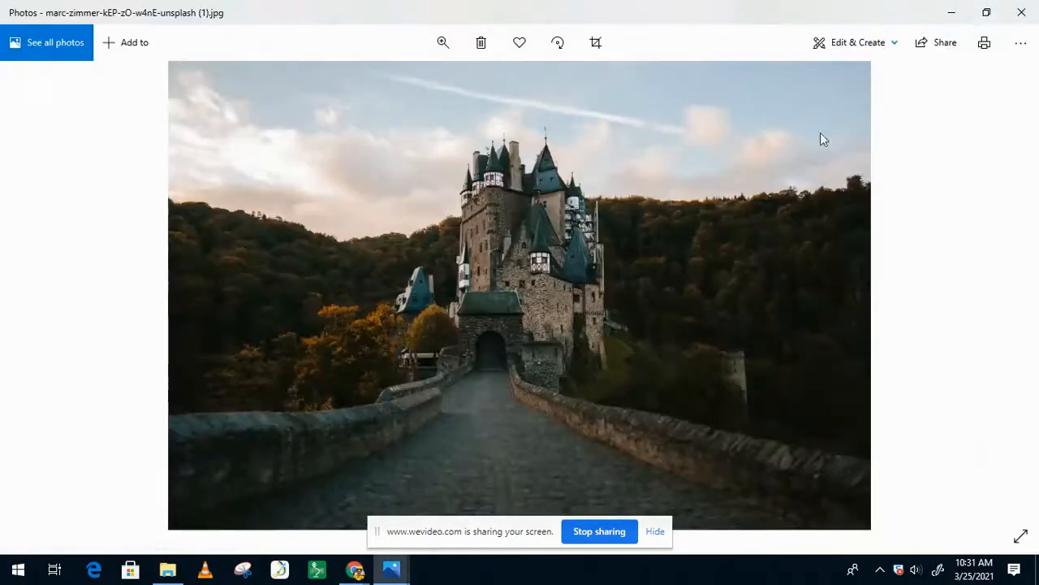
Save a JPG copy of the castle photo in the WeVideo poetry folder
click(1018, 42)
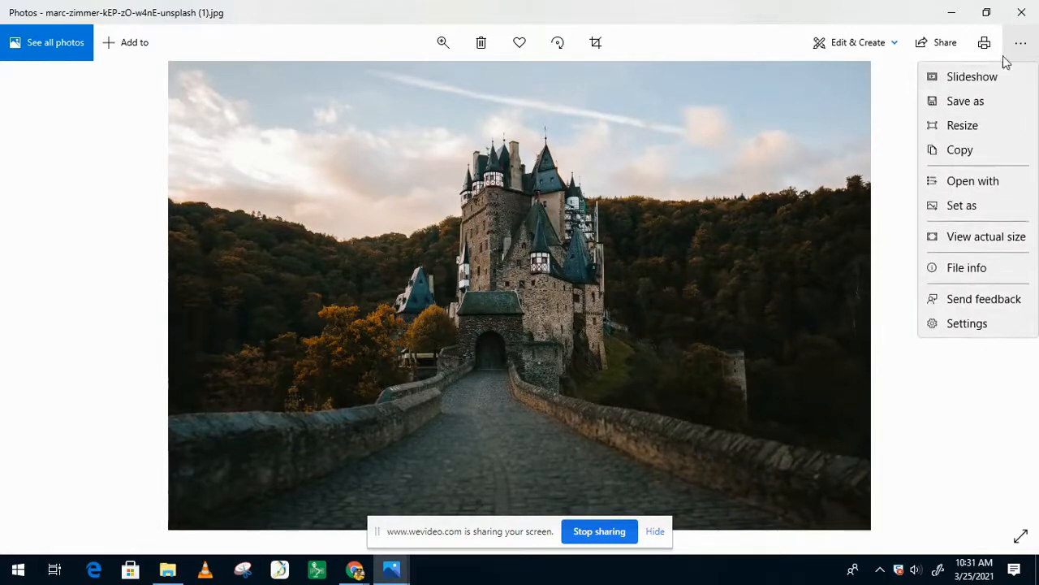
click(976, 103)
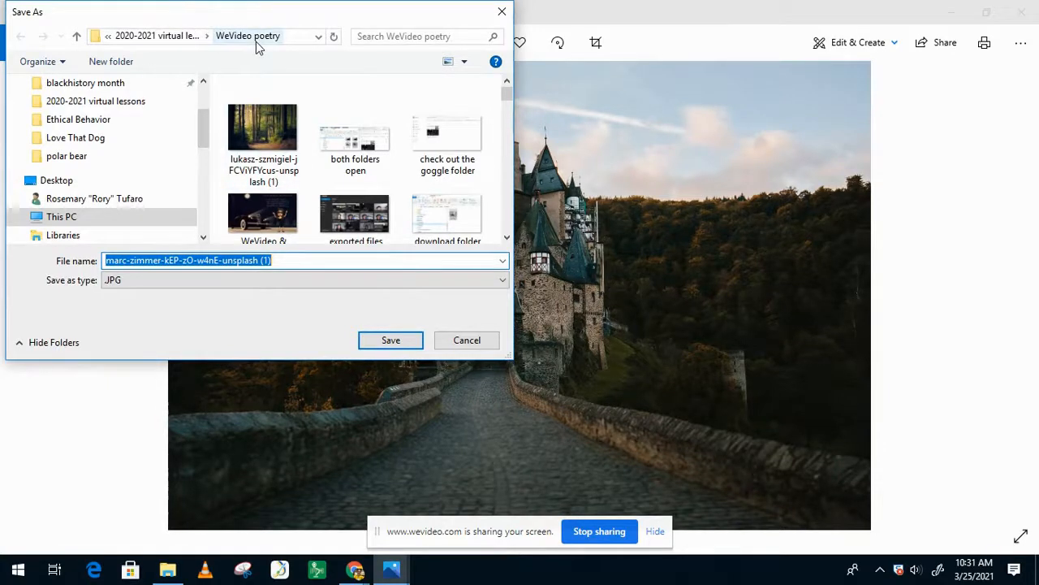
click(391, 340)
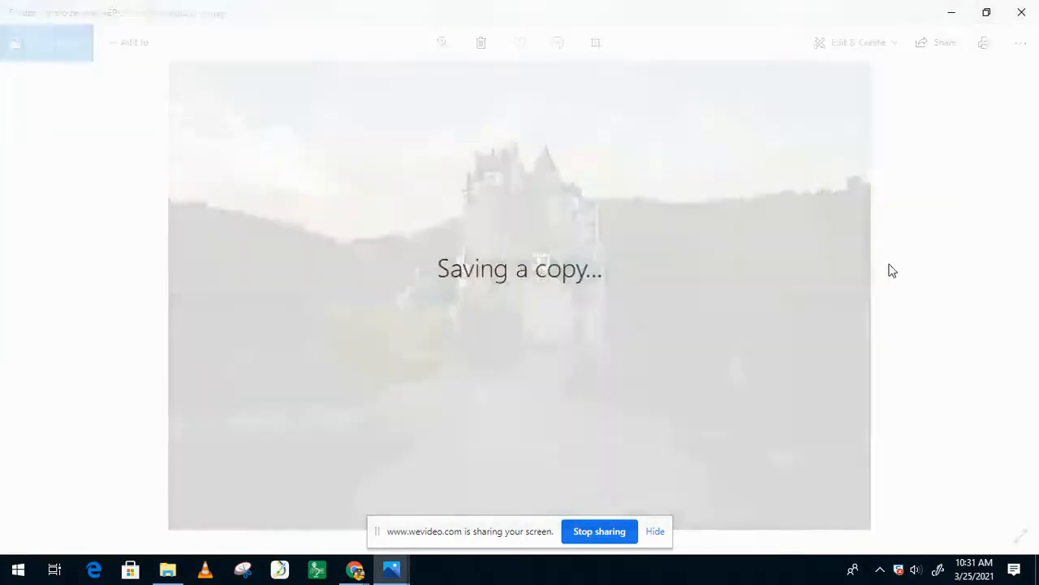
Switch to the WeVideo editor and move the green-screen webcam clip from the Video 1 track up to Video 2
key(alt+Tab)
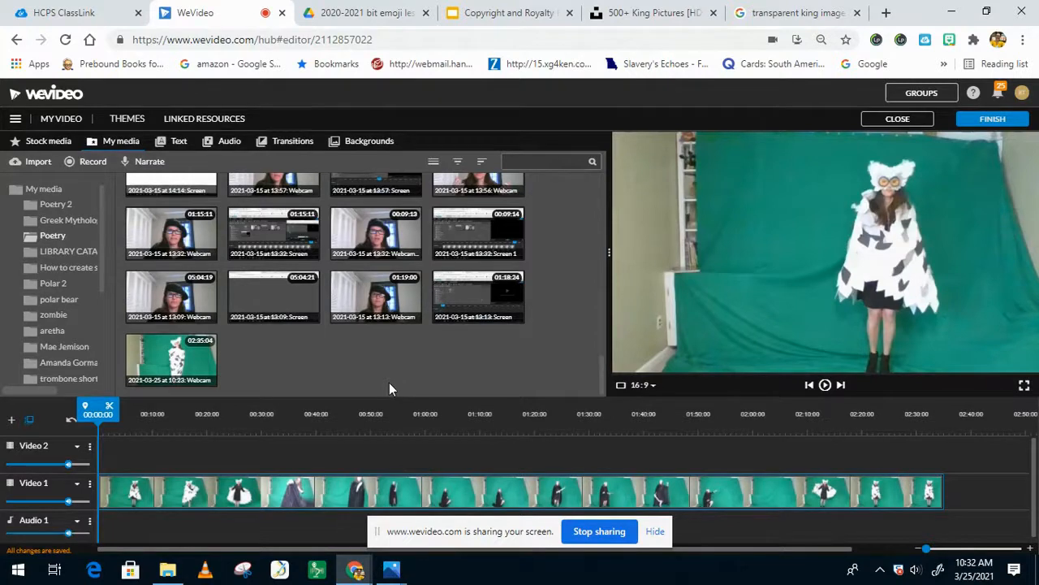
drag(238, 498, 232, 461)
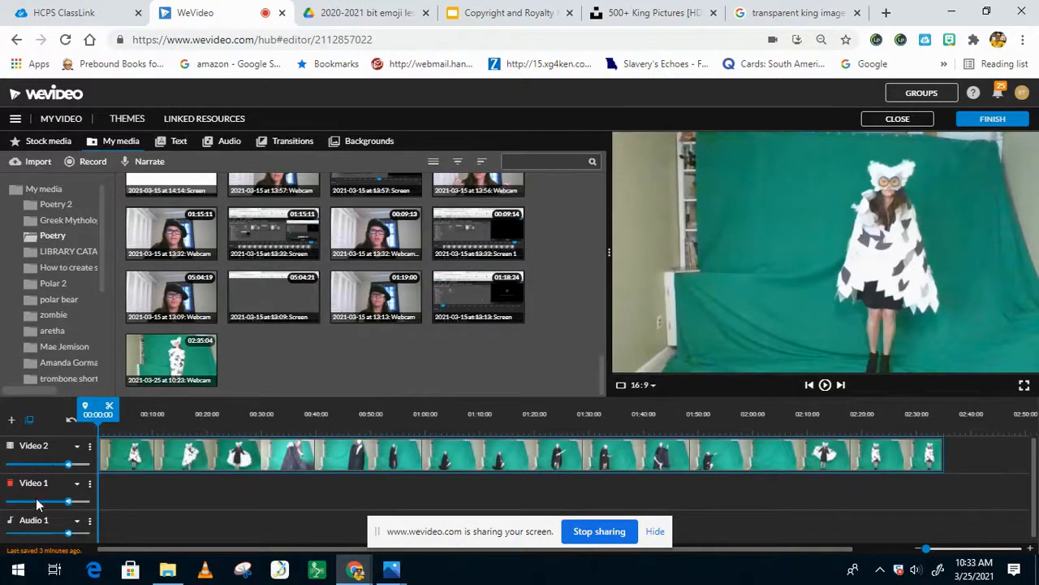
Scale the Video 2 clip to 1.36, reposition it to x -523, y -57 so the green screen fills the frame, and save the changes
click(137, 453)
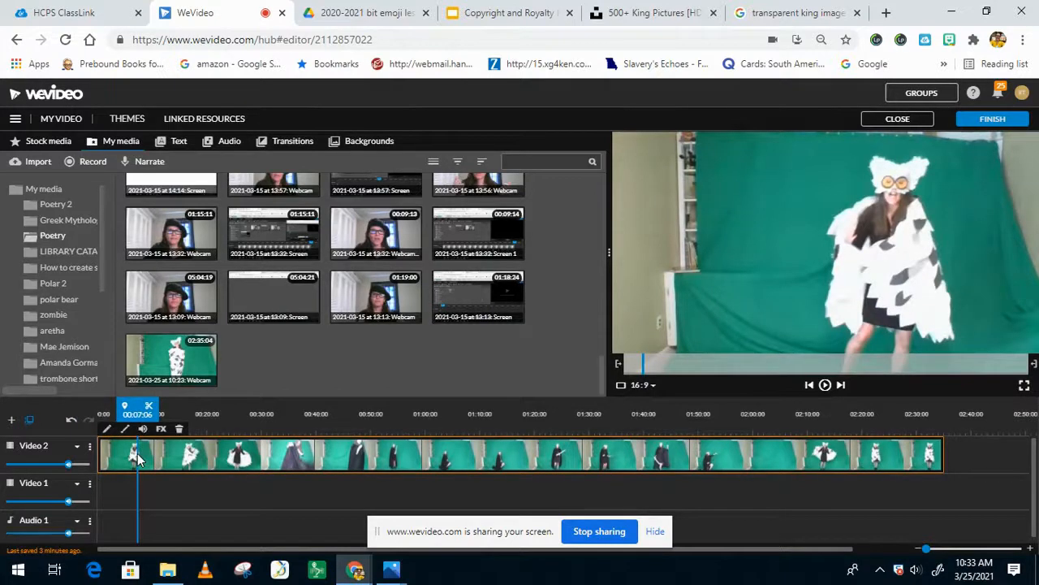
double_click(137, 457)
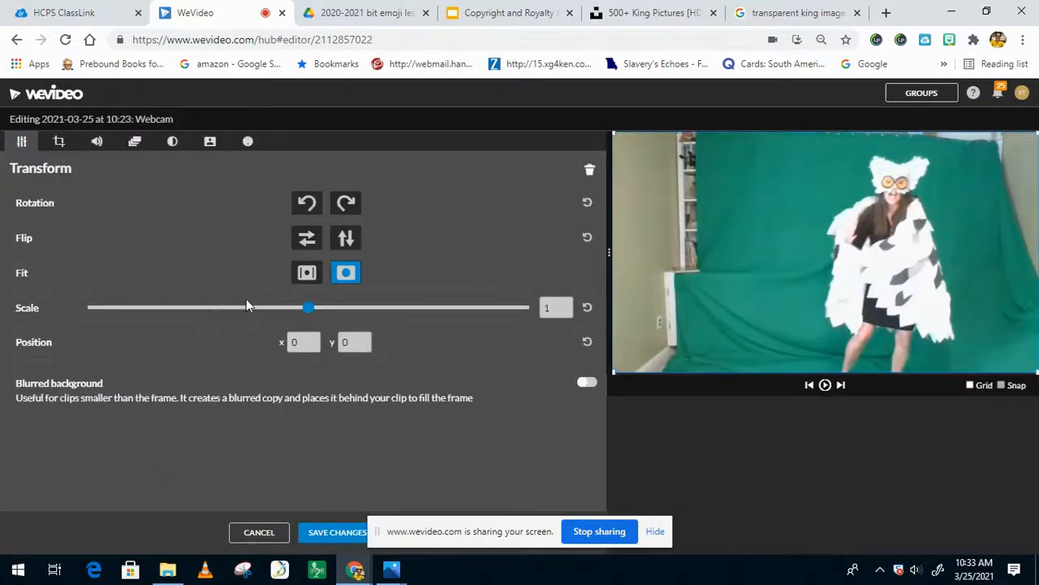
drag(309, 312, 329, 312)
drag(804, 225, 847, 252)
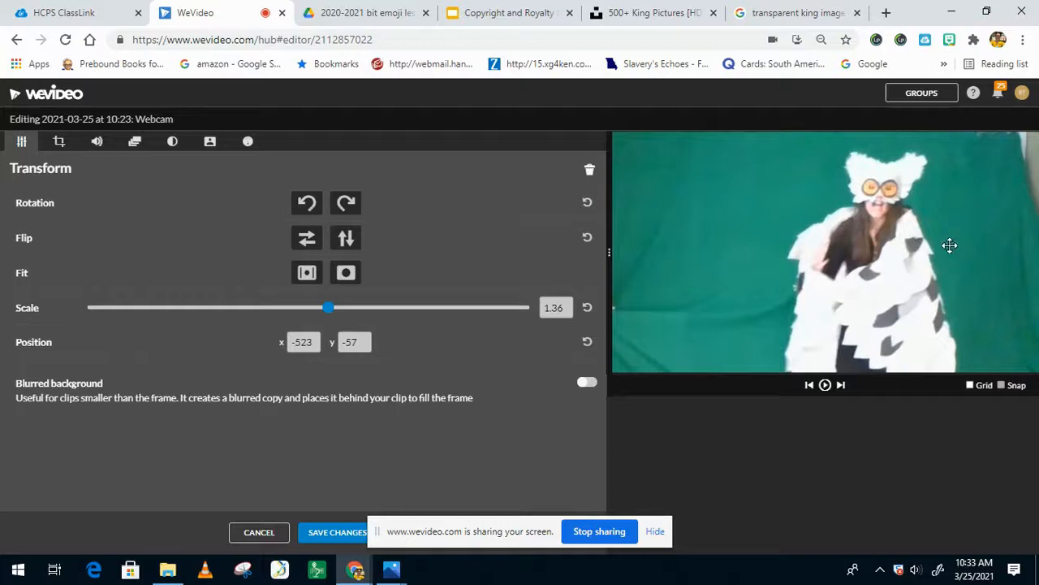
click(318, 532)
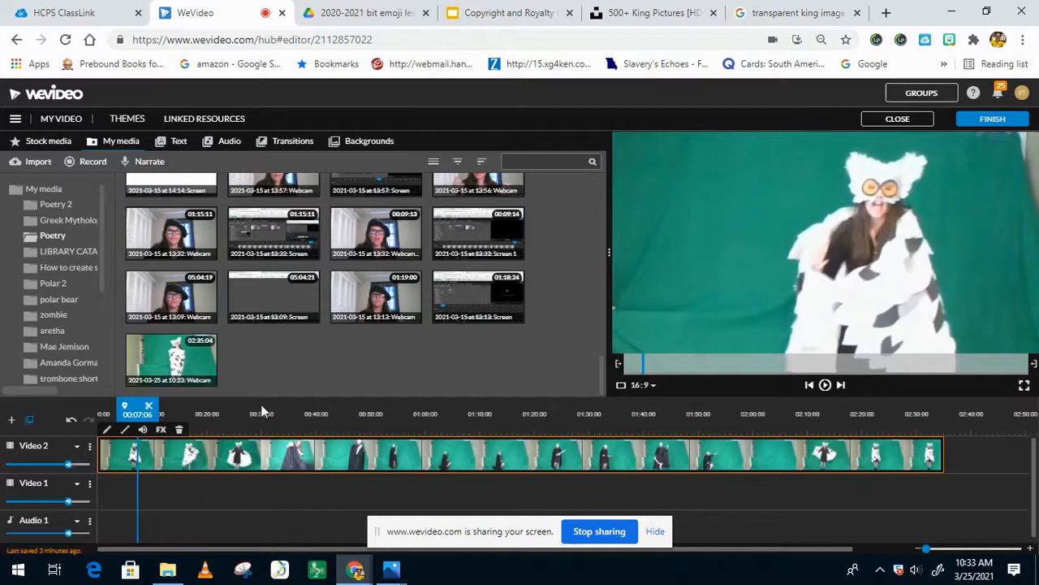
Return the playhead to the beginning of the timeline and open the file browser for importing media into the Poetry folder
drag(137, 406, 96, 408)
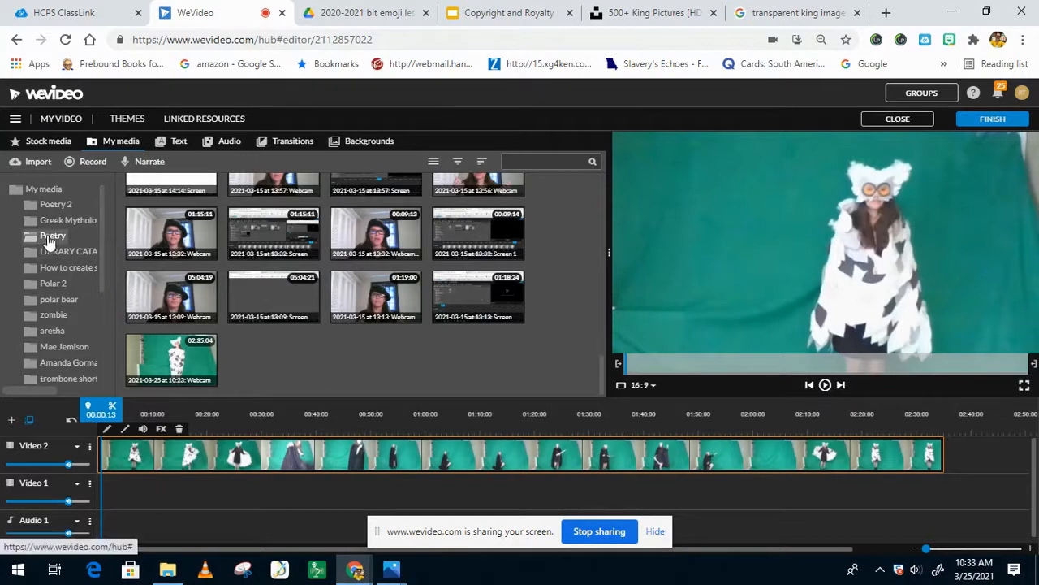
right_click(309, 352)
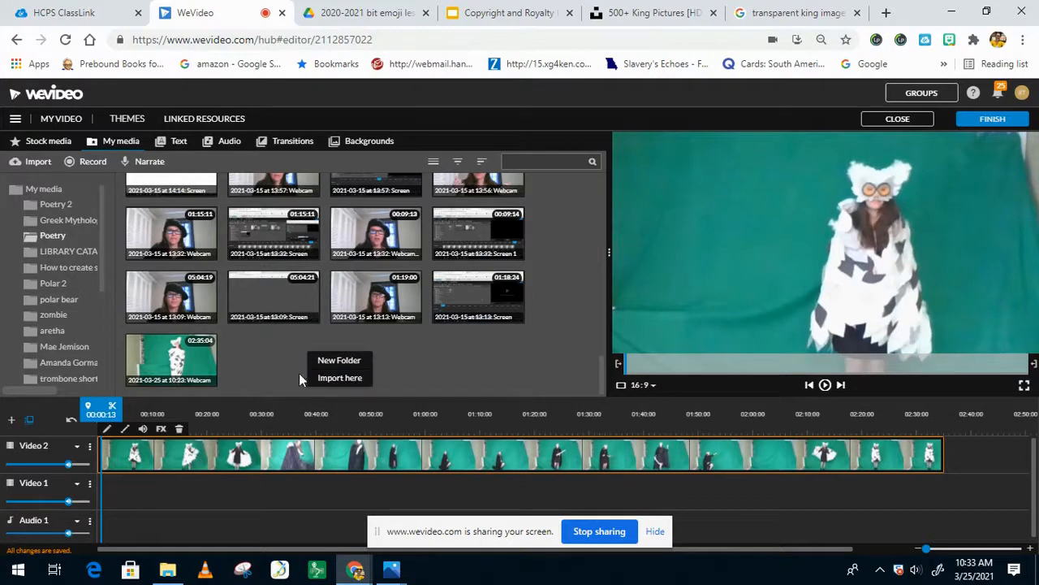
click(264, 354)
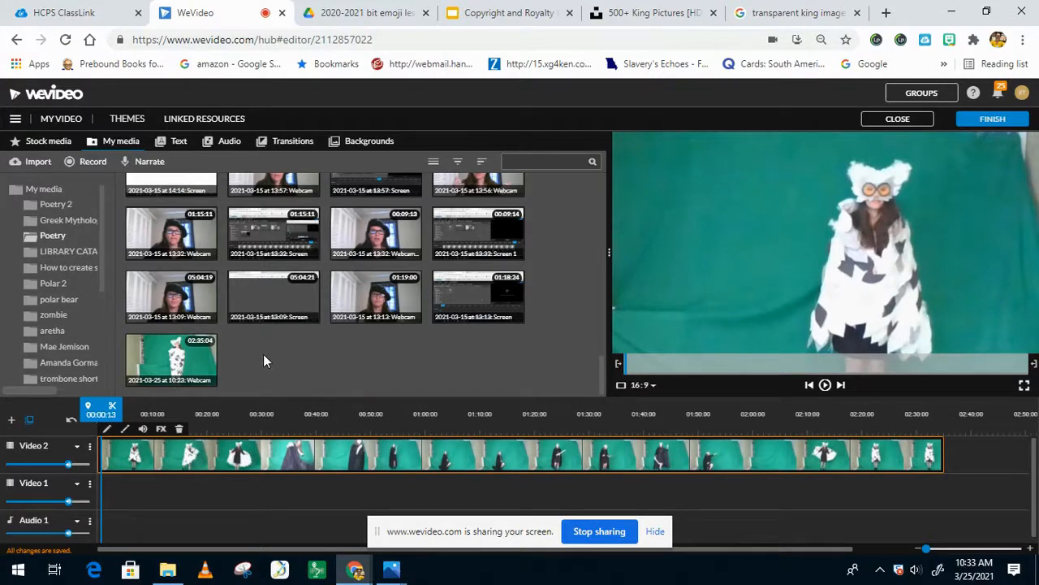
right_click(263, 354)
click(286, 381)
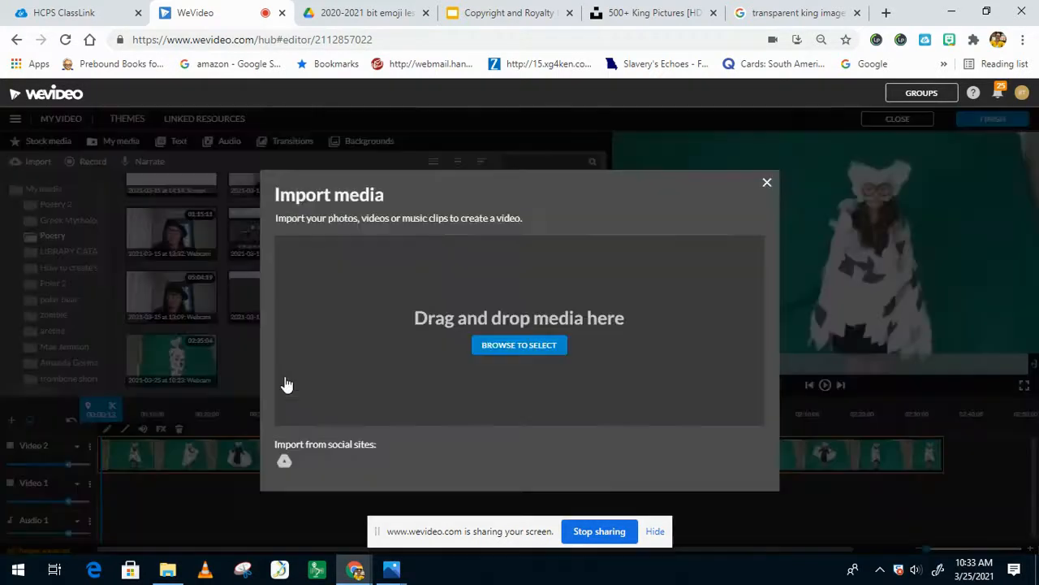
click(505, 350)
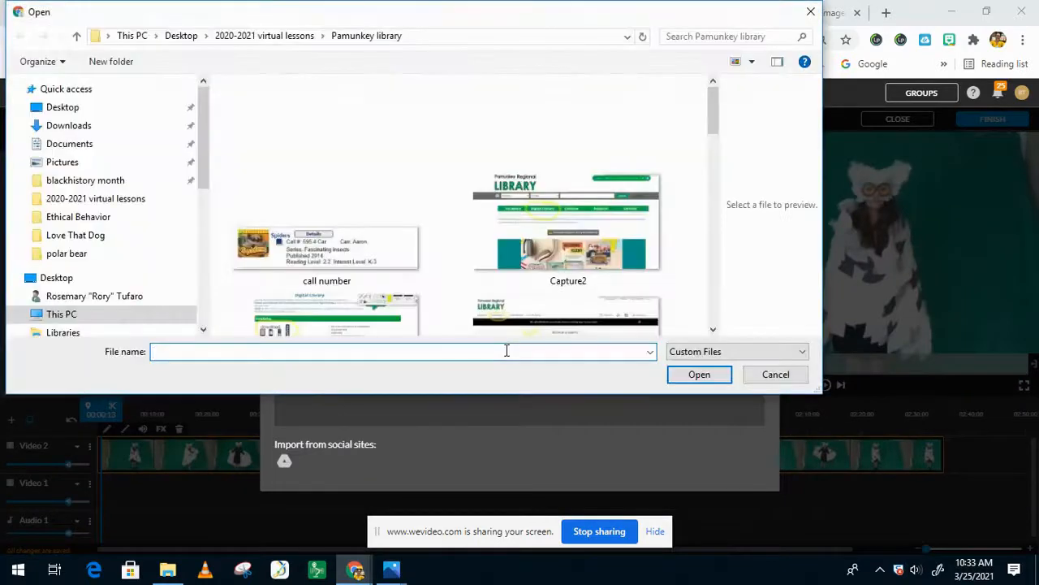
Import the downloaded Unsplash castle and forest photos together from the WeVideo poetry folder inside 2020-2021 virtual lessons
click(103, 203)
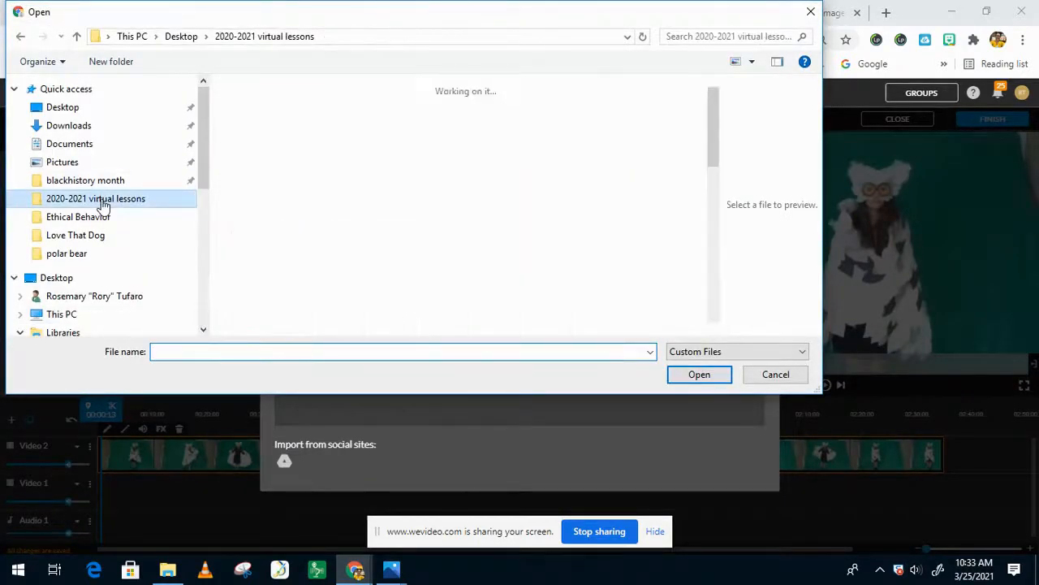
scroll(410, 160, down, 1)
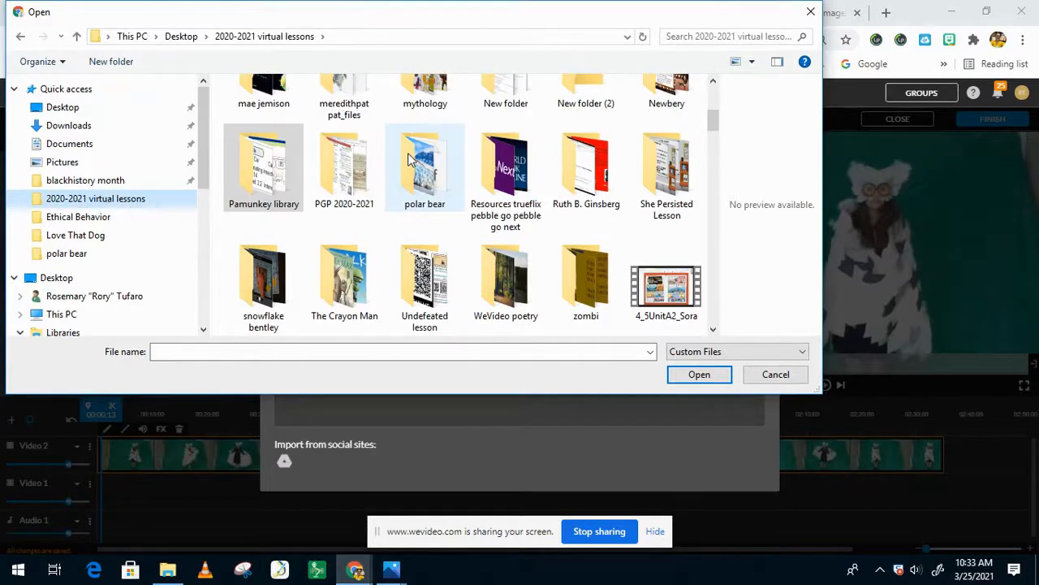
double_click(507, 280)
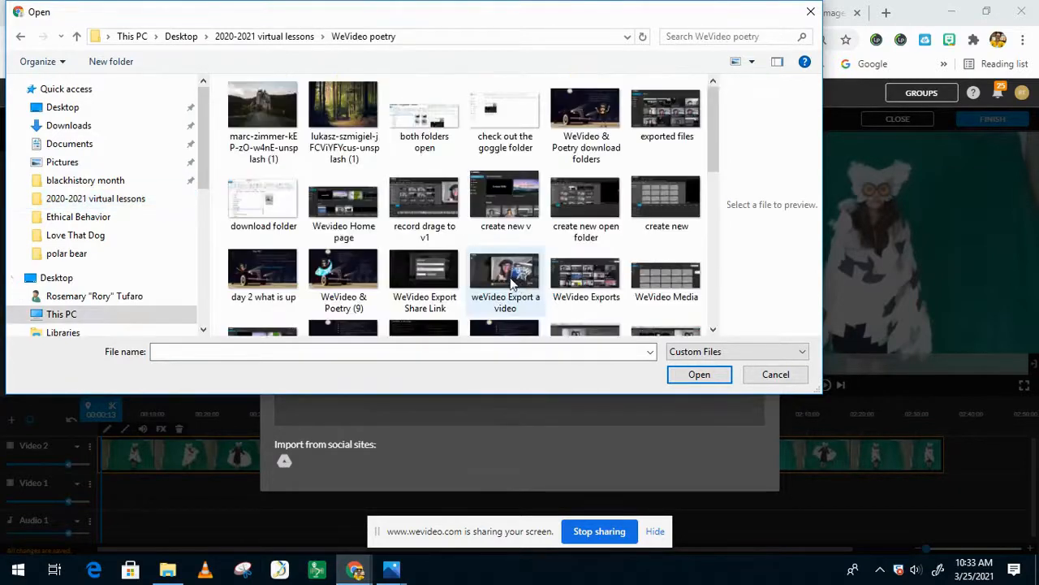
click(363, 112)
ctrl+click(284, 110)
scroll(532, 146, down, 10)
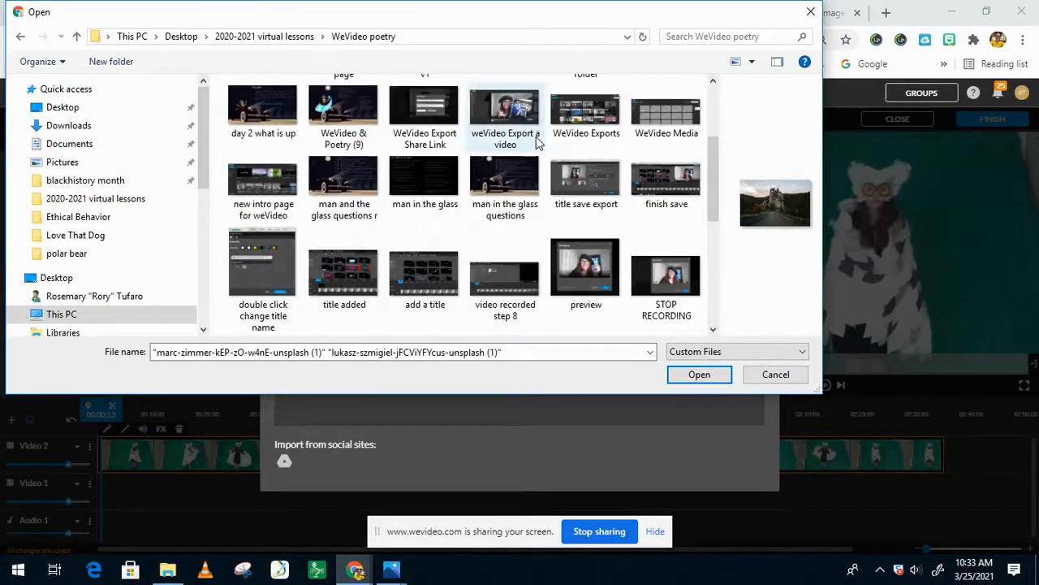
scroll(536, 143, up, 10)
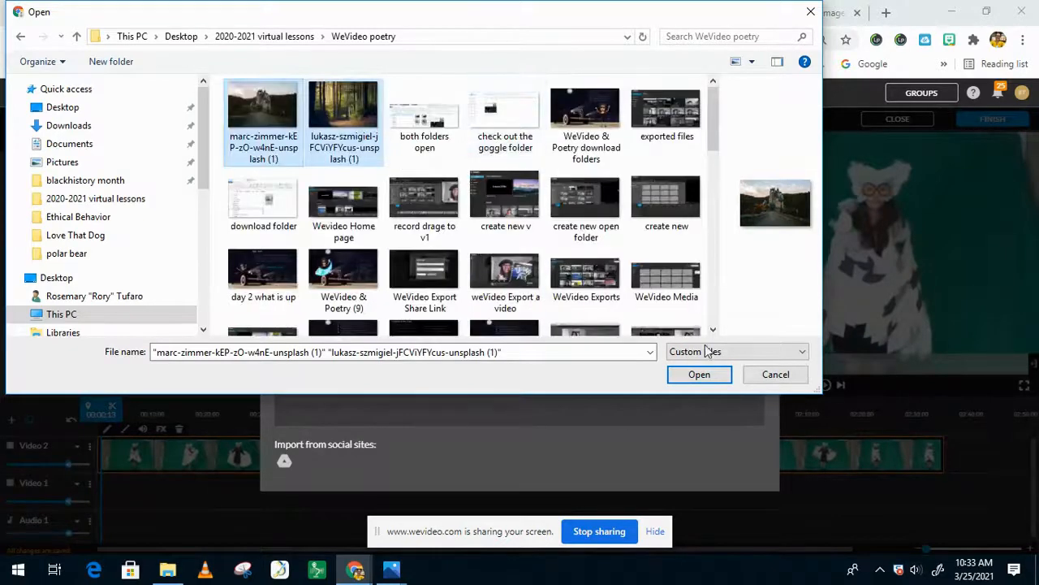
click(699, 375)
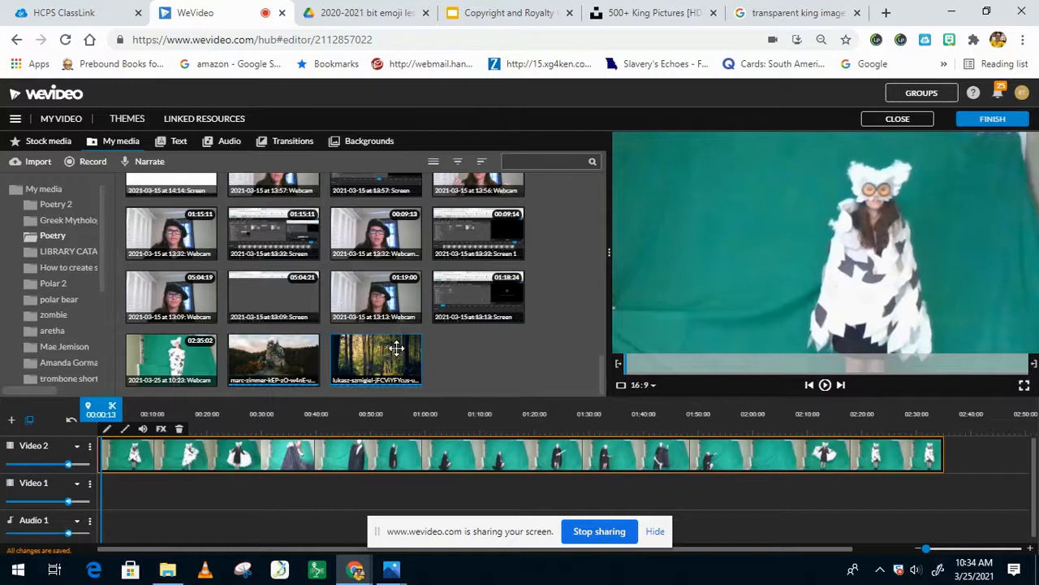
Place the forest photo at the start of the Video 1 track, lasting about 30 seconds, and return the playhead to the beginning
drag(384, 352, 264, 493)
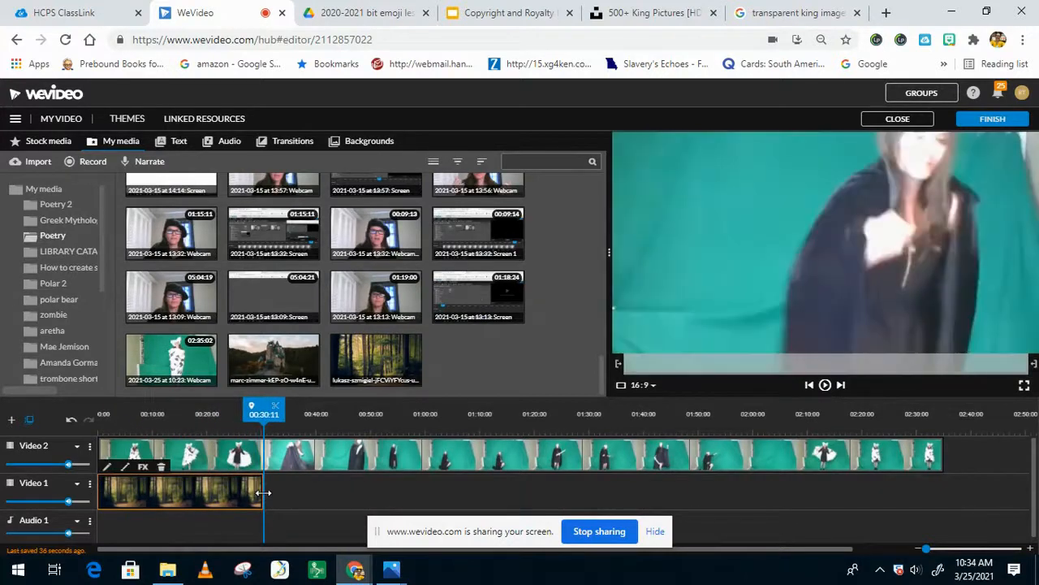
drag(268, 404, 96, 406)
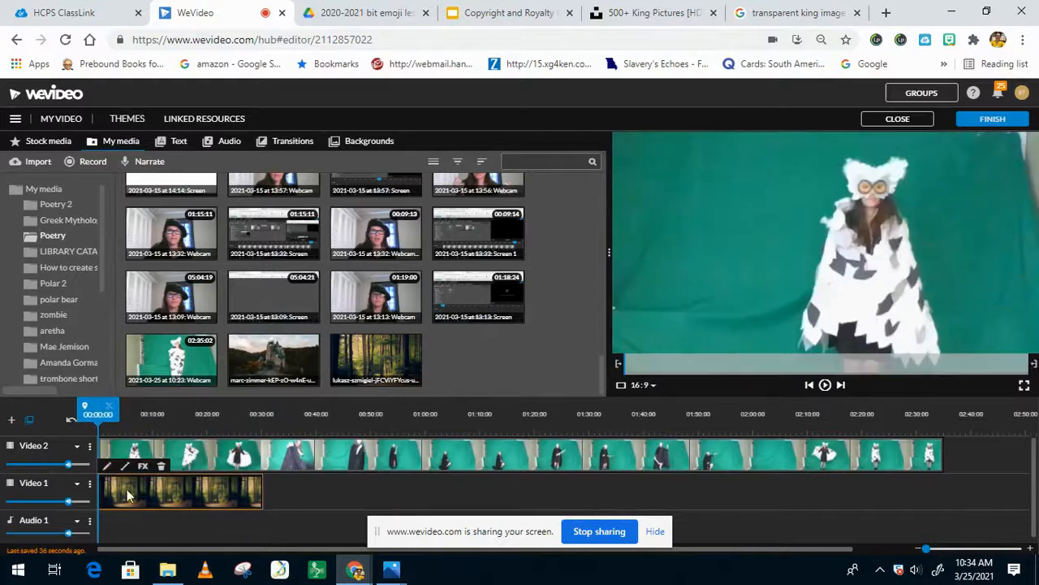
Open the Video 2 webcam clip for editing and key out its green backdrop with Color Keying, sampling color 1d8d71
click(126, 449)
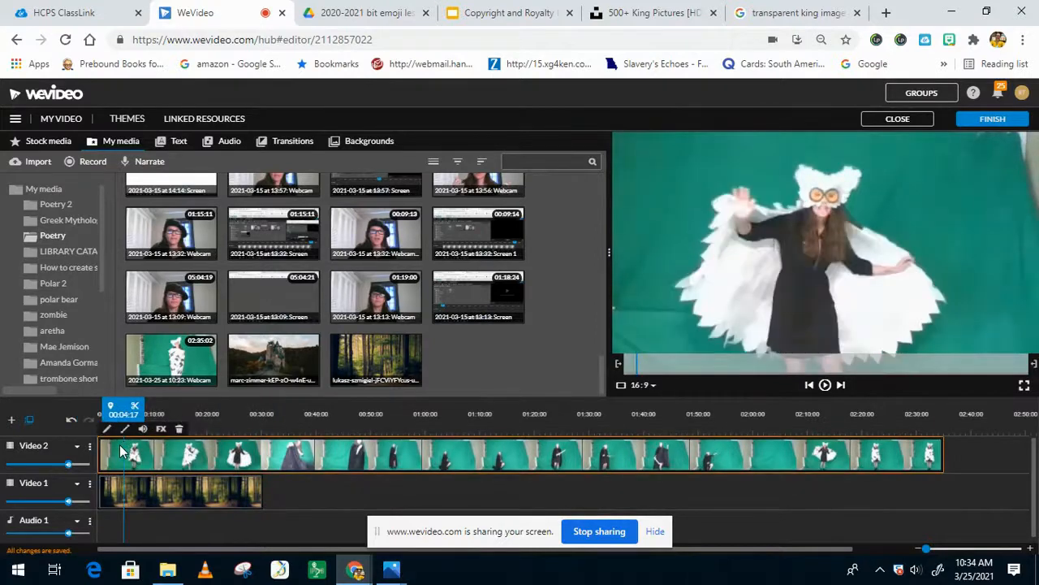
double_click(121, 451)
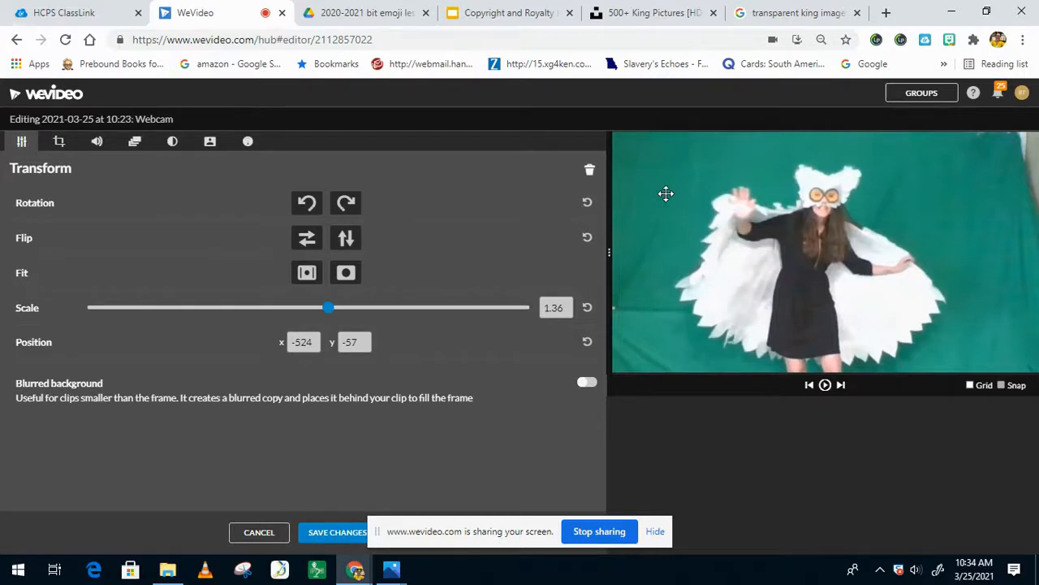
click(247, 143)
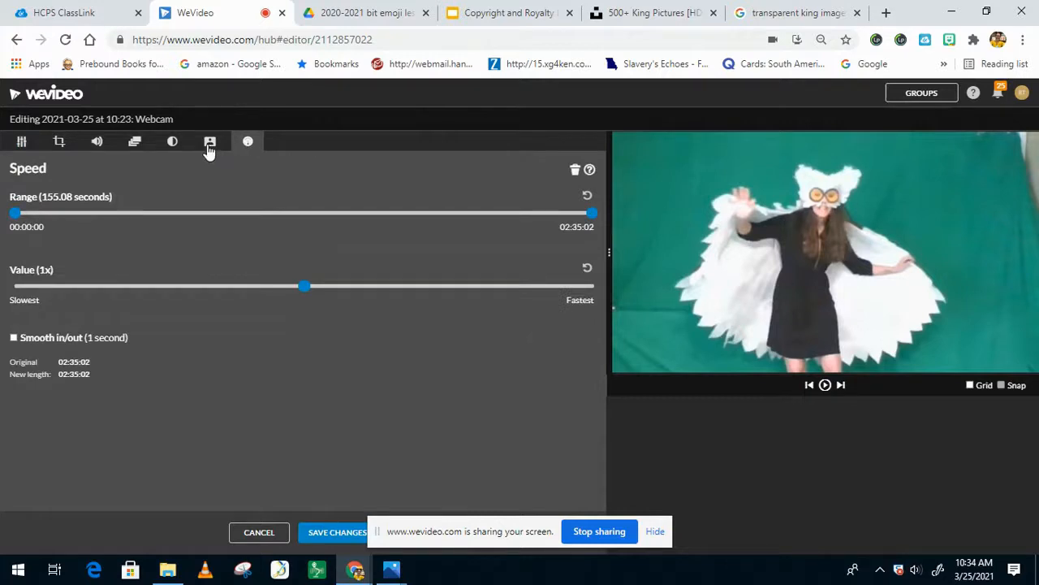
click(209, 145)
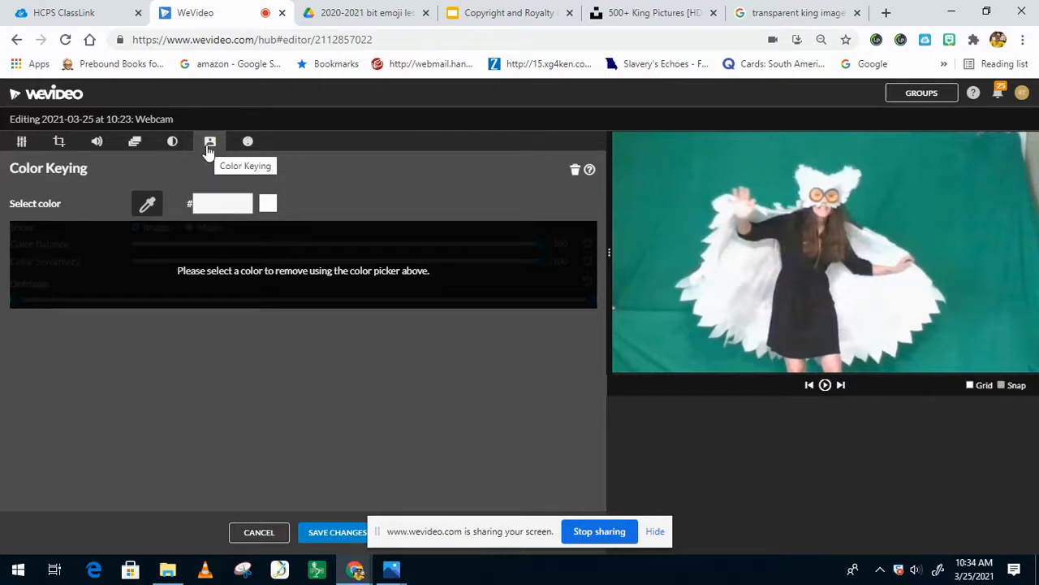
click(146, 208)
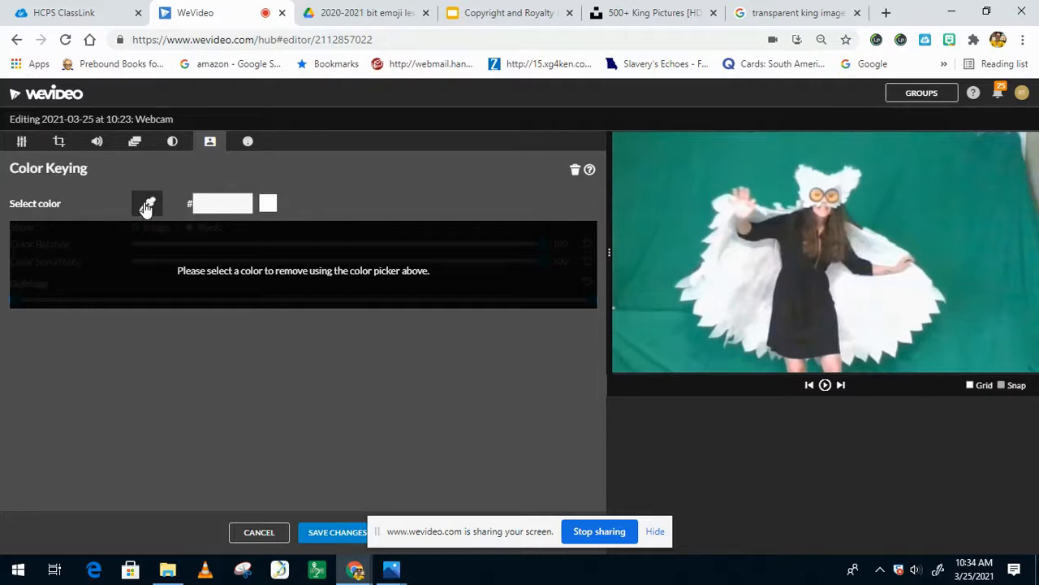
click(678, 217)
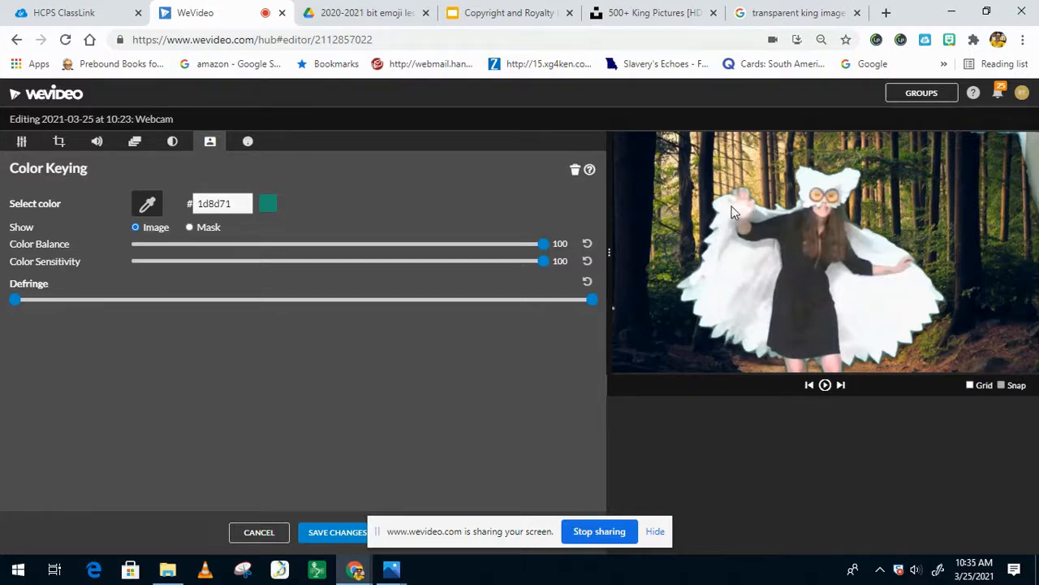
Keep Color Balance at 100, raise the lower Defringe limit to roughly one sixth of its range, and save the clip changes
mouse_move(544, 246)
mouse_down()
mouse_move(487, 248)
mouse_move(549, 246)
mouse_up()
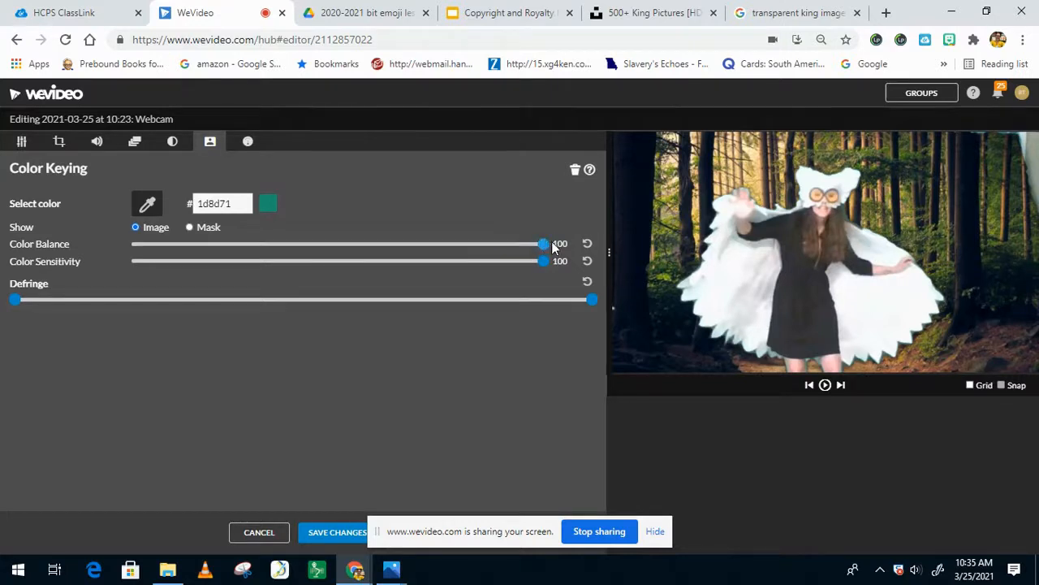
drag(589, 301, 628, 329)
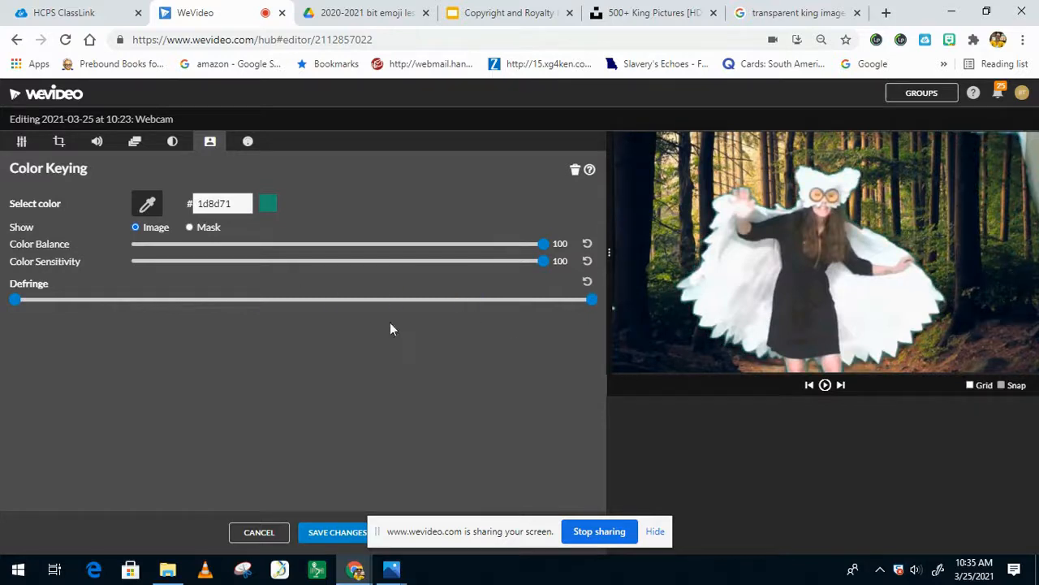
drag(12, 300, 141, 307)
drag(207, 304, 106, 311)
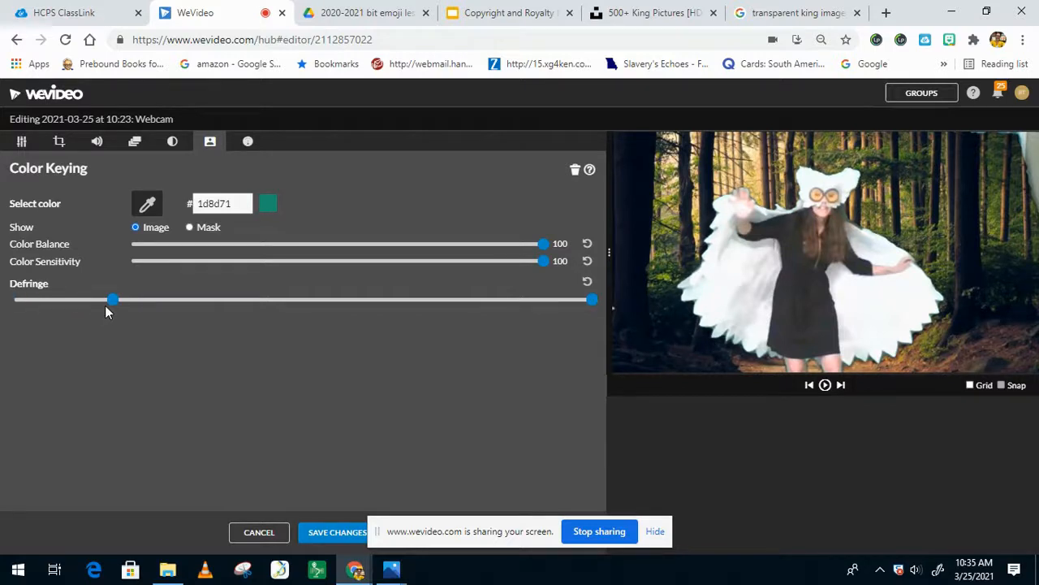
click(337, 536)
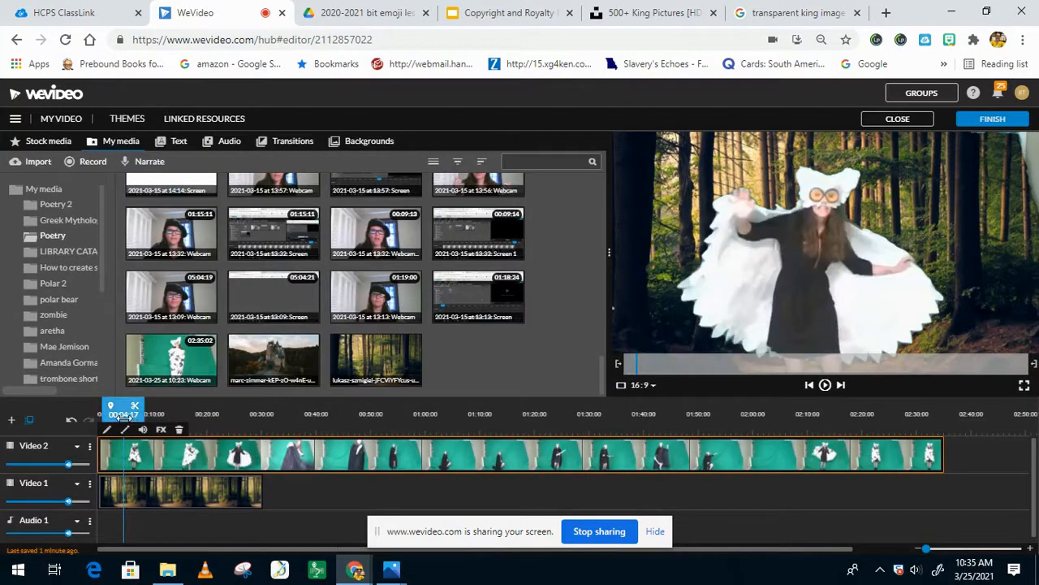
Play the keyed webcam clip over the forest background from the beginning, adjusting the sound volume, to check where the owl scene ends
drag(140, 416, 91, 416)
key(space)
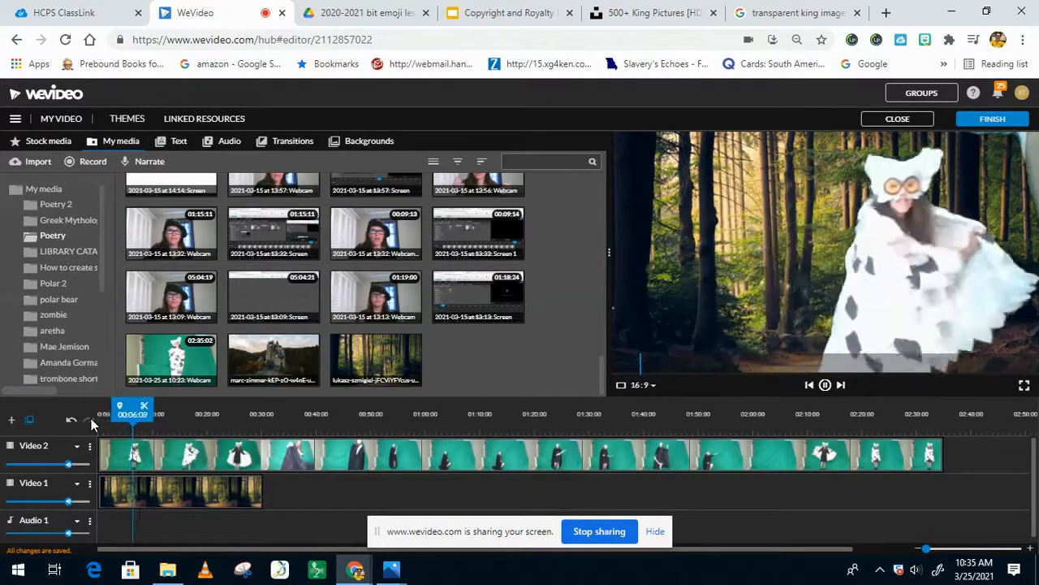
key(XF86AudioLowerVolume)
key(XF86AudioRaiseVolume)
key(XF86AudioRaiseVolume)
key(XF86AudioRaiseVolume)
key(XF86AudioRaiseVolume)
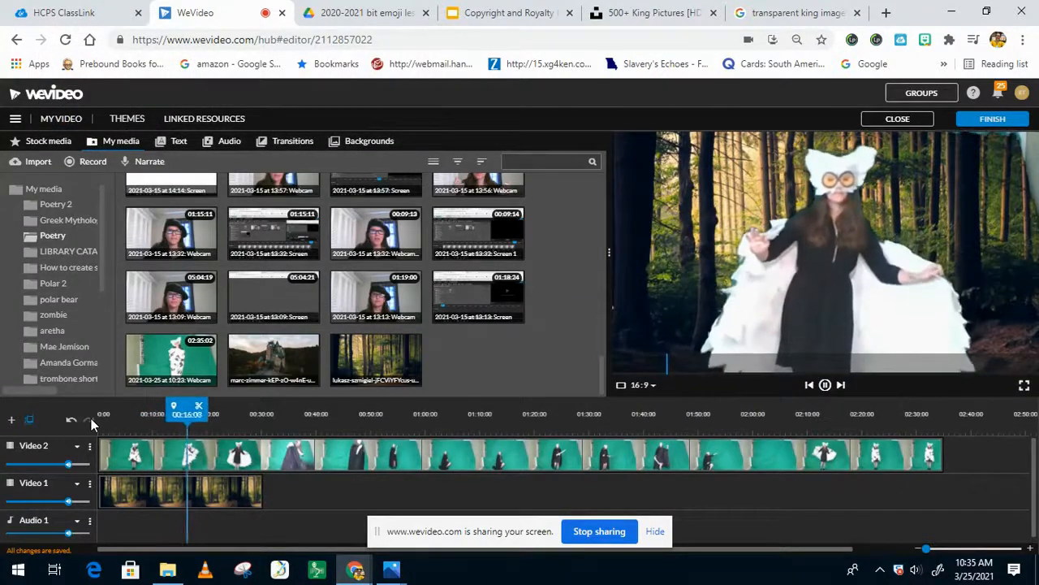
key(space)
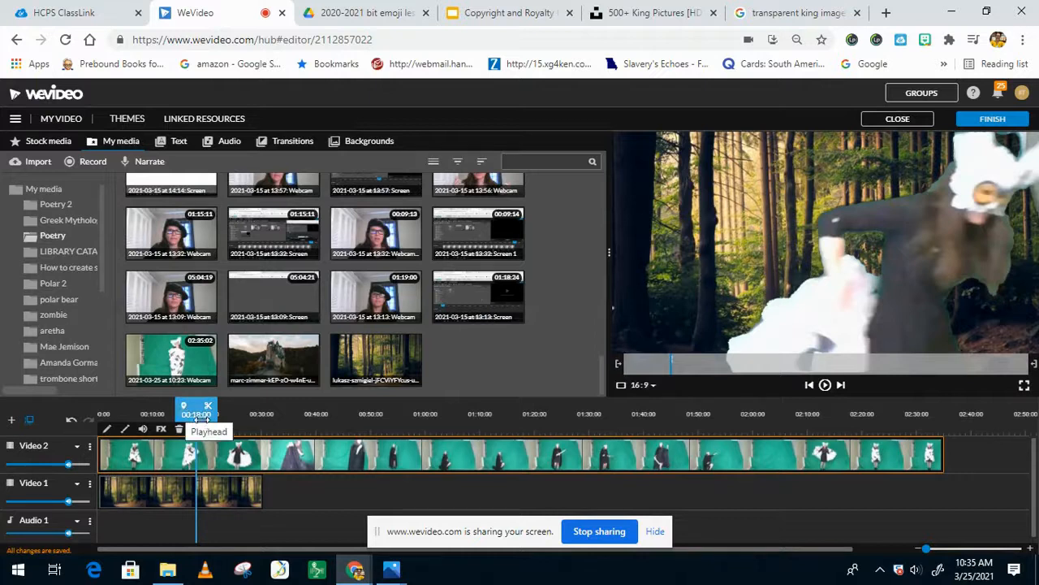
Split the webcam clip and the forest photo together at 00:16:10 and delete the forest piece after the cut
drag(202, 418, 176, 415)
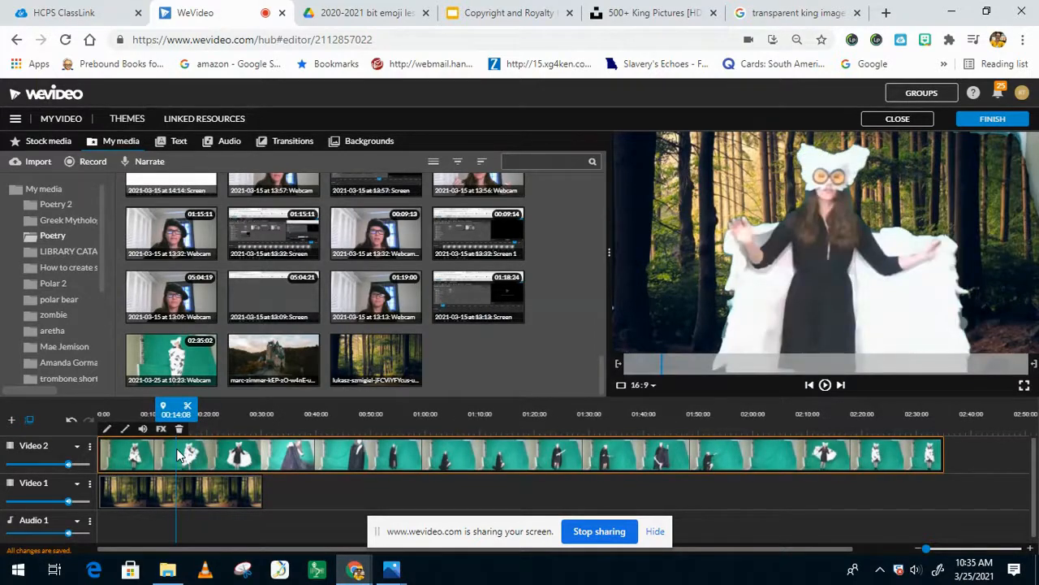
click(172, 488)
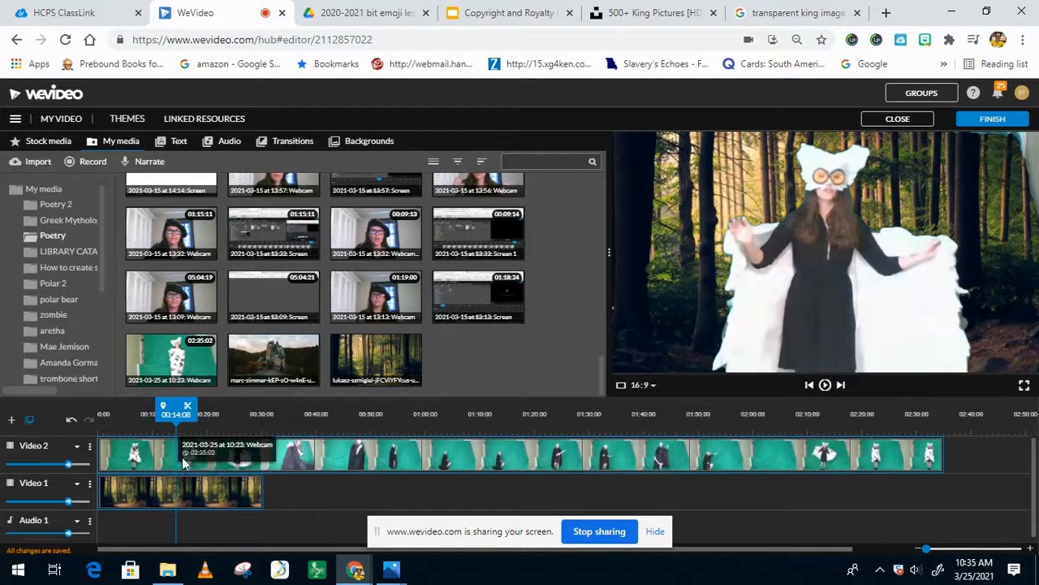
drag(176, 415, 150, 415)
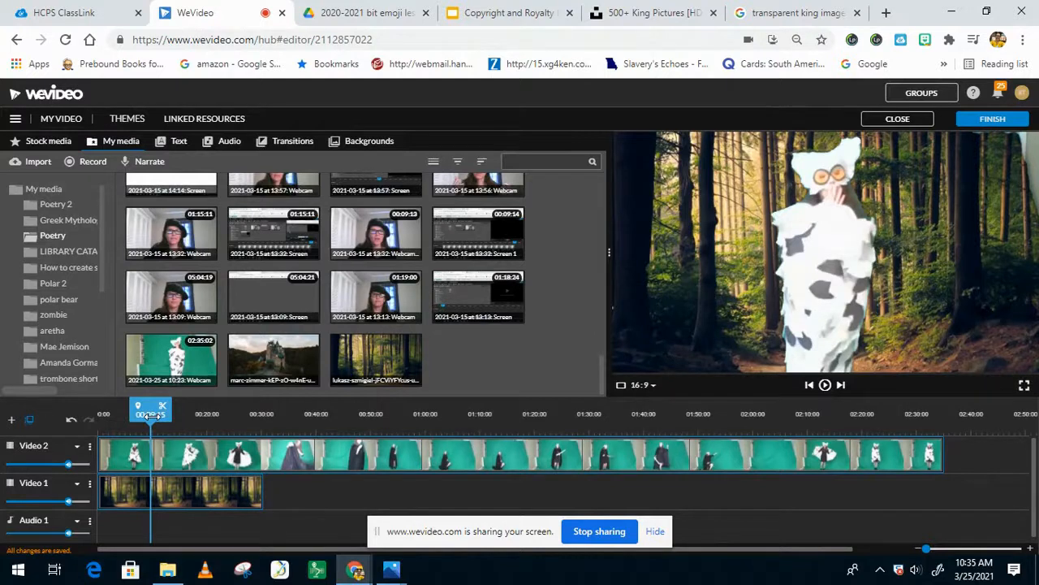
key(space)
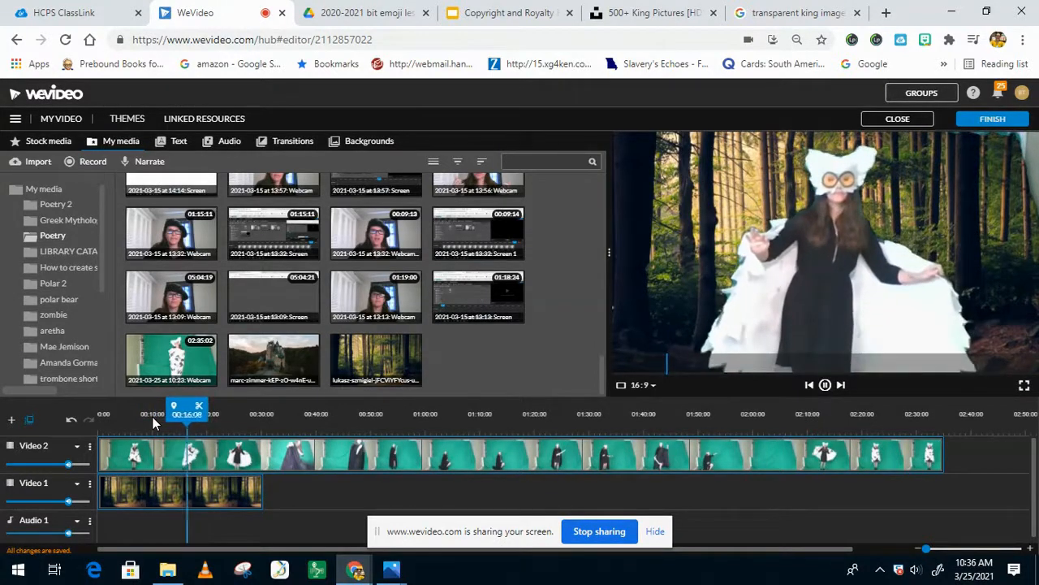
key(space)
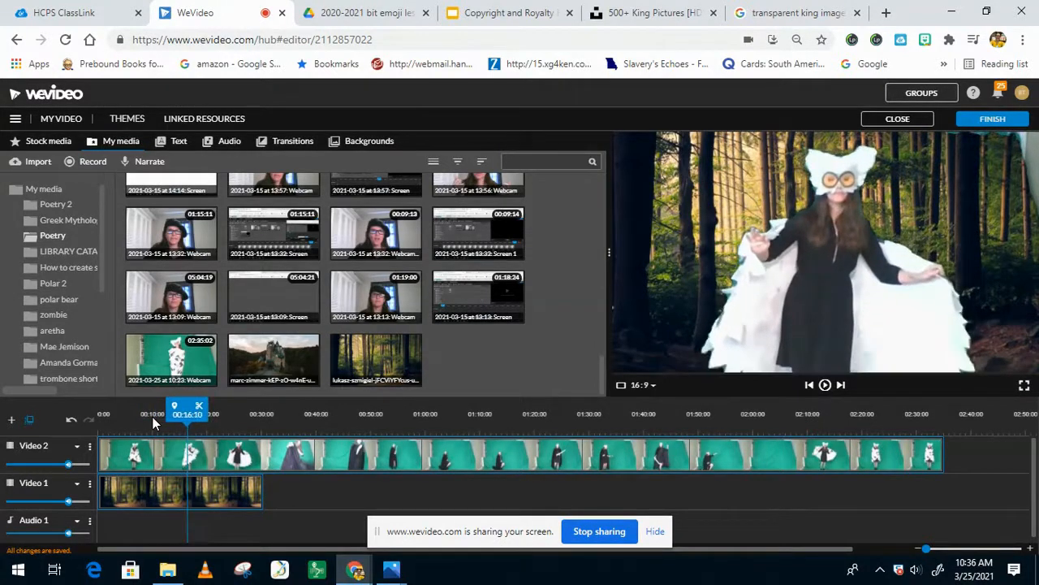
click(200, 408)
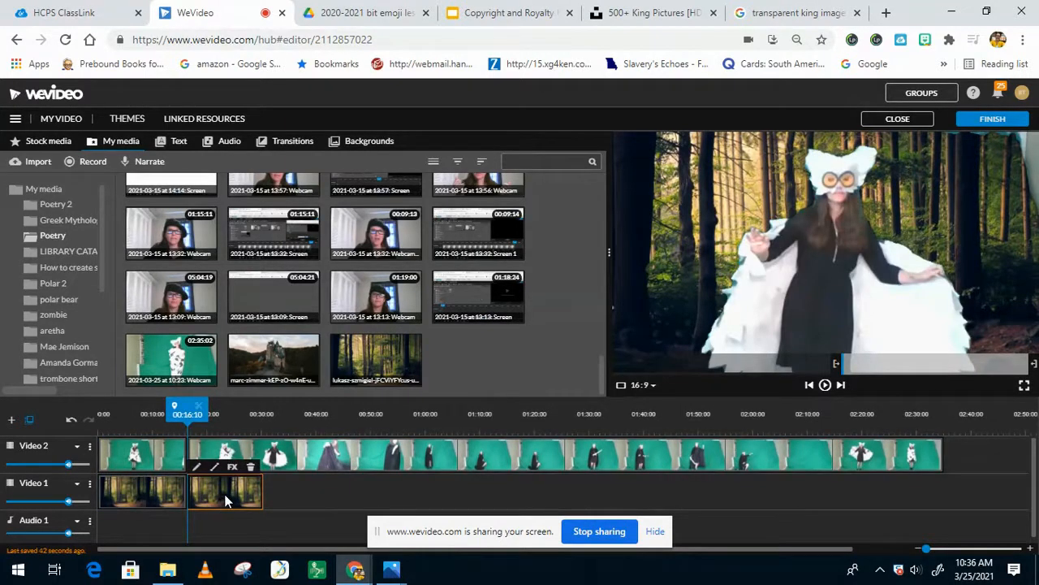
key(Delete)
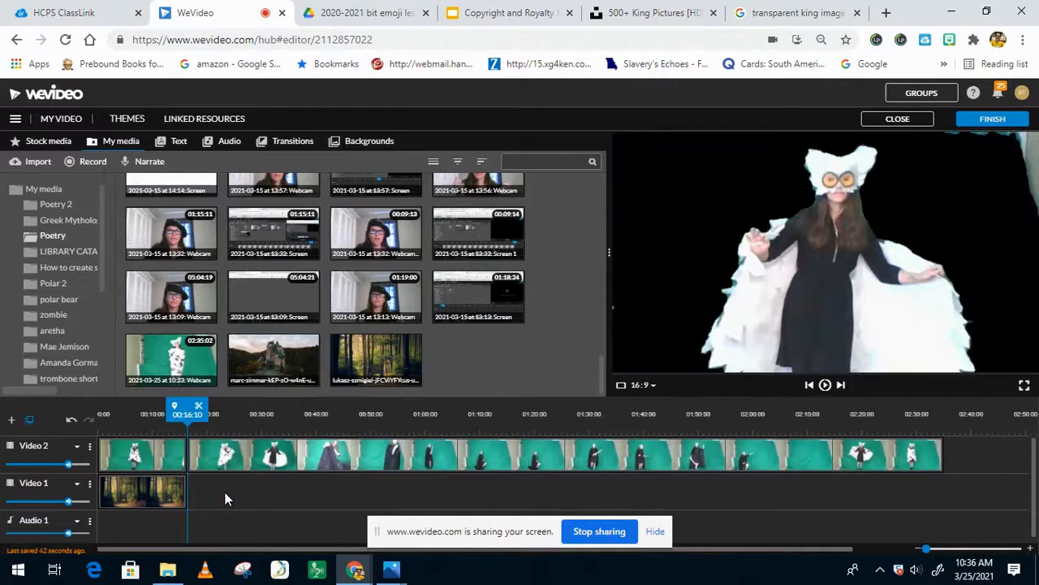
Find the start of the king scene in the Video 2 webcam clip, split it at 00:53:06, and delete the section between the owl scene and this cut
key(space)
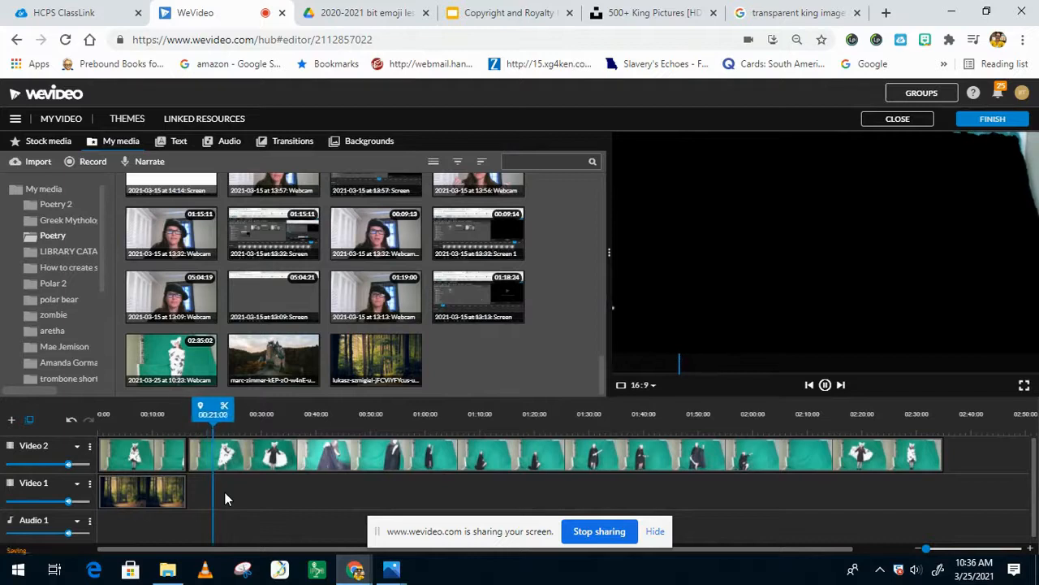
drag(221, 414, 347, 414)
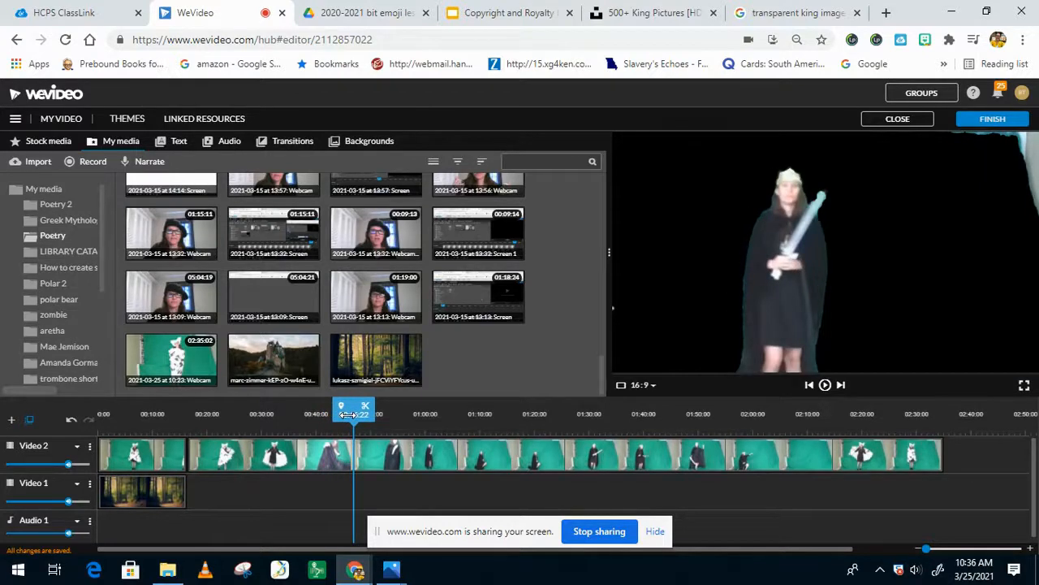
key(space)
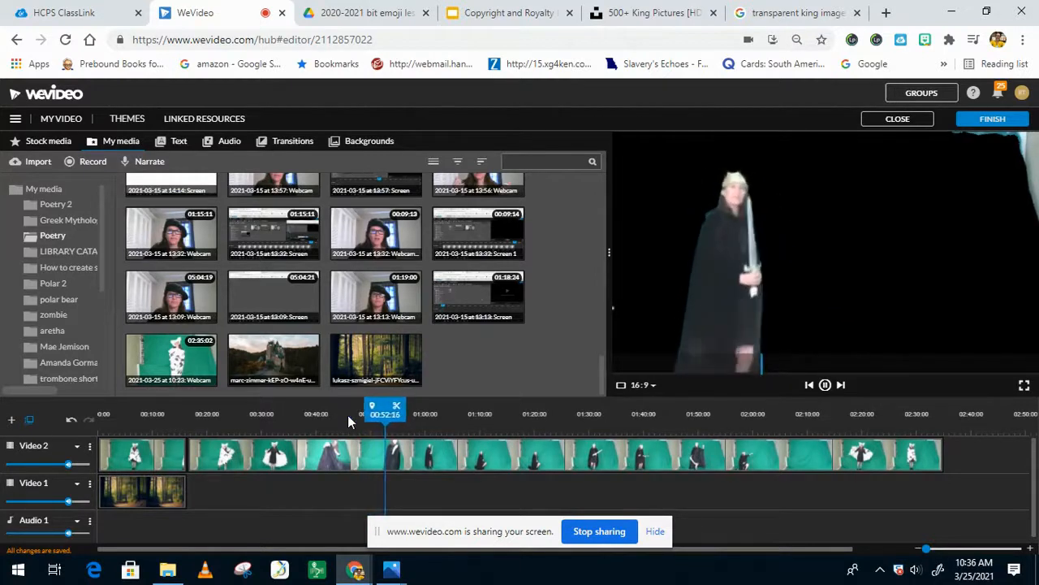
key(space)
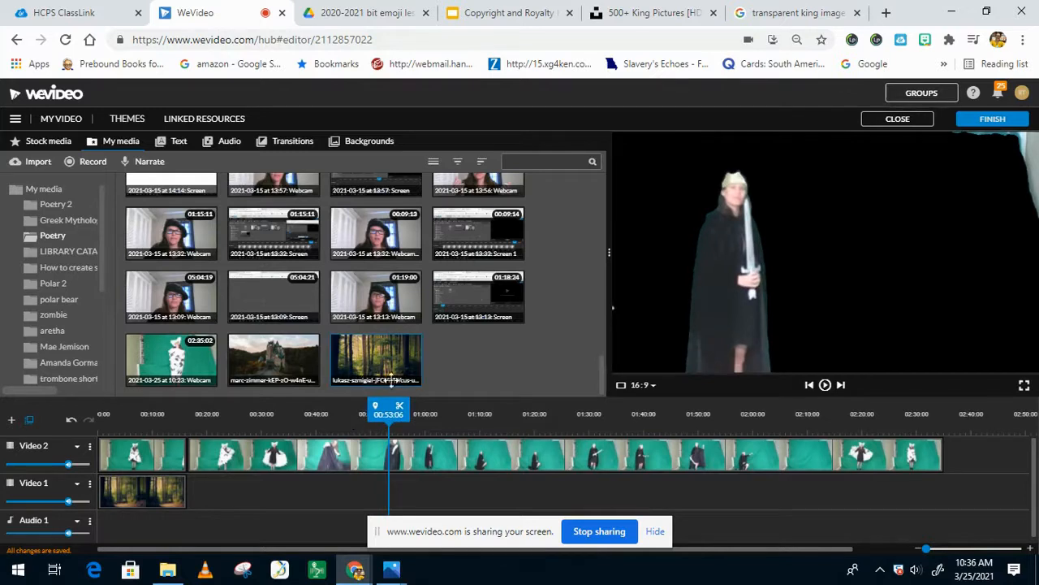
click(402, 407)
click(313, 453)
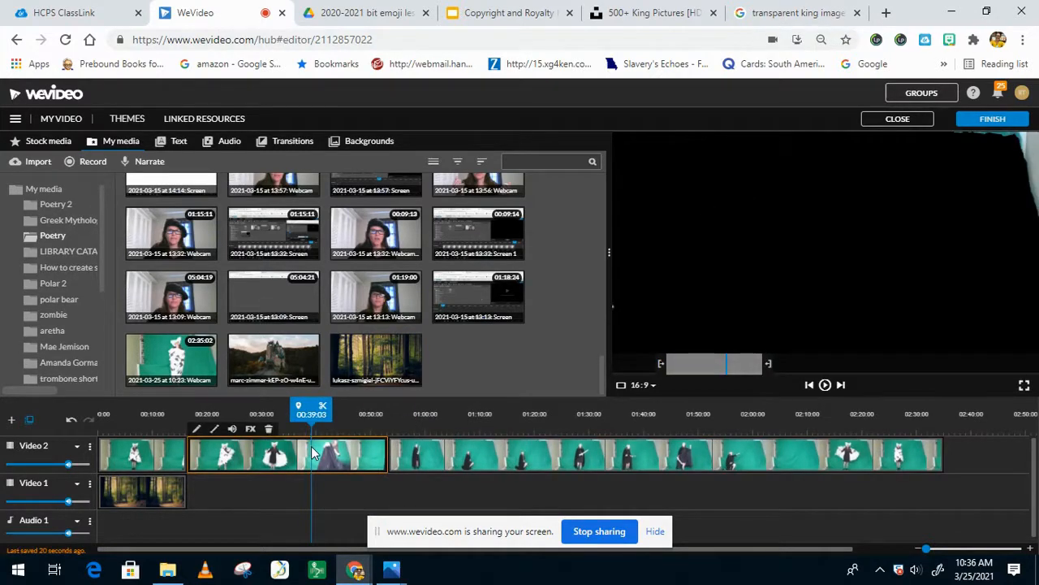
key(Delete)
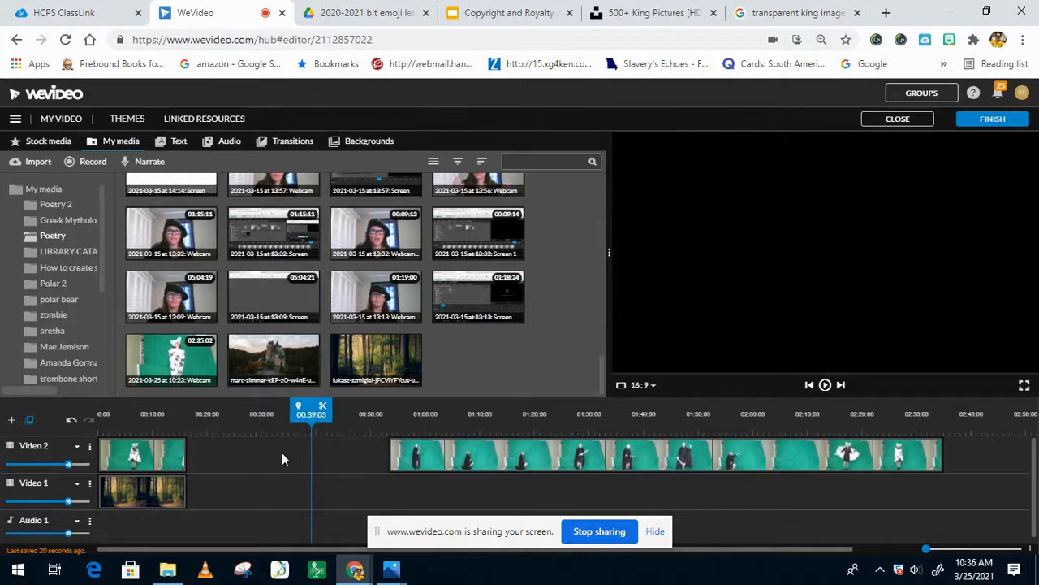
Move the king clip against the owl clip at 00:16:10, set its scale to 1.64 in Transform, and save the changes
drag(313, 407, 185, 415)
drag(401, 471, 204, 465)
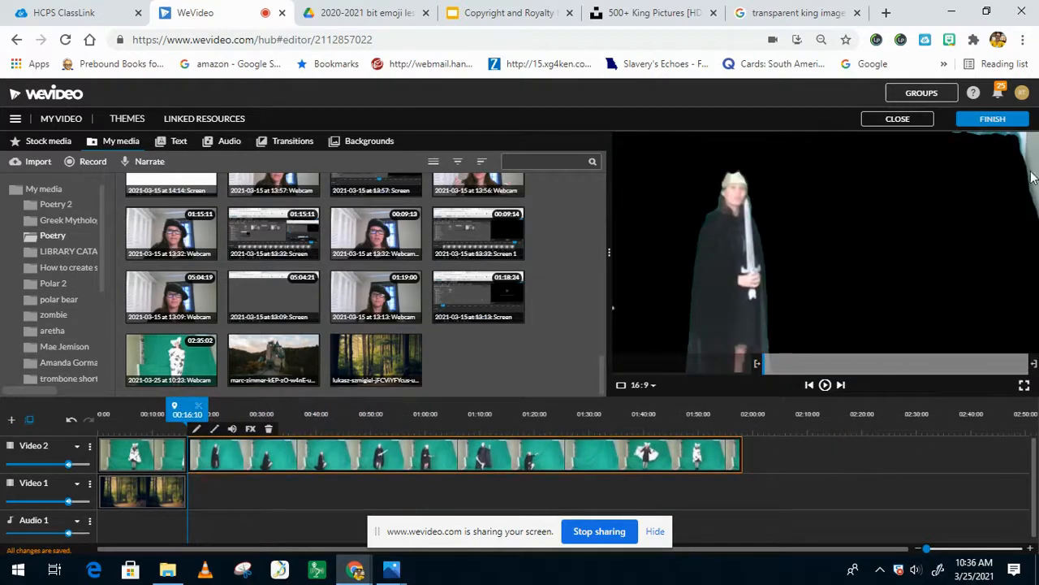
double_click(267, 453)
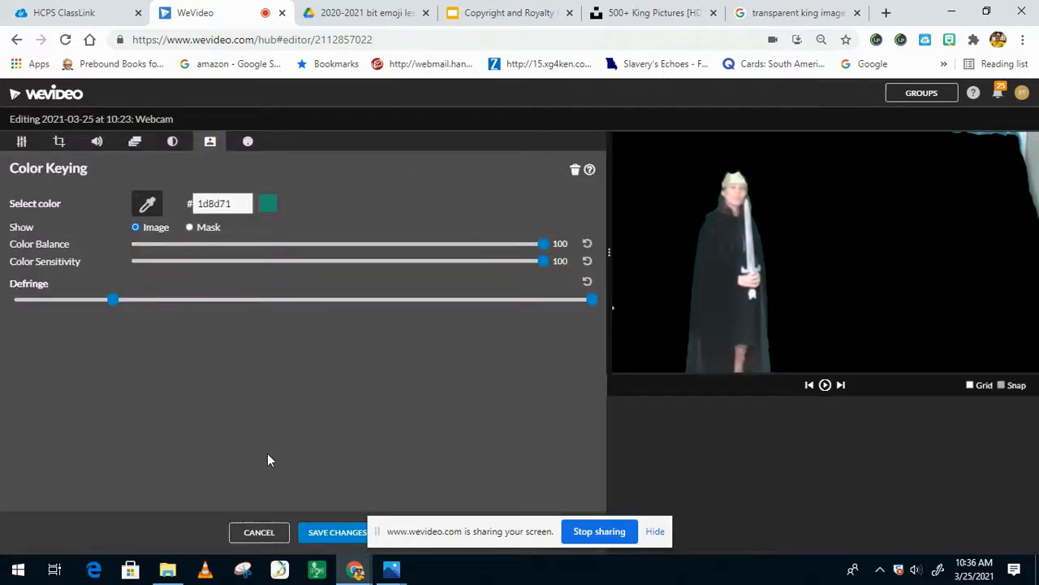
click(22, 142)
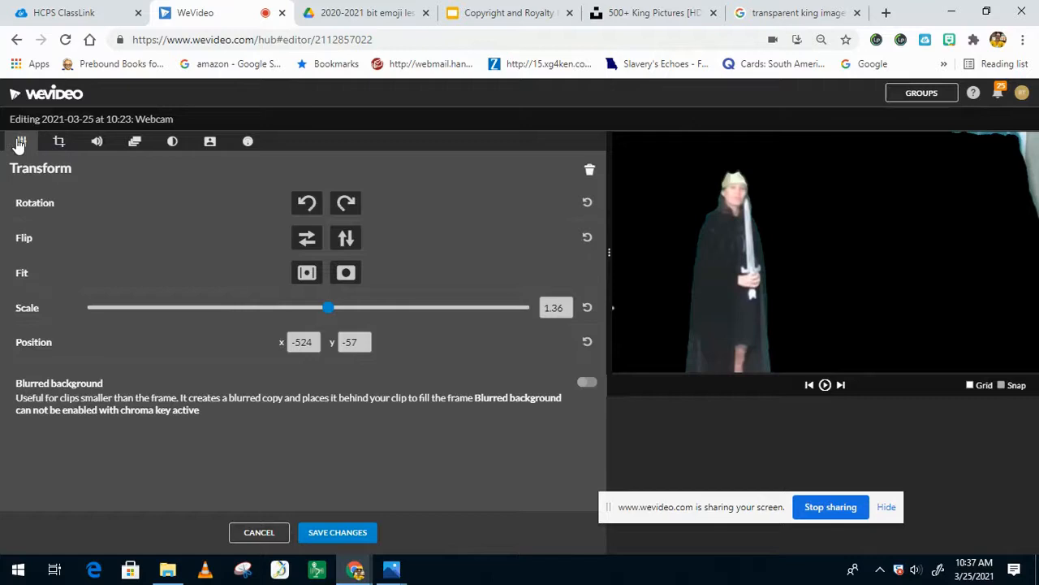
mouse_move(331, 312)
mouse_down()
mouse_move(320, 313)
mouse_move(346, 314)
mouse_up()
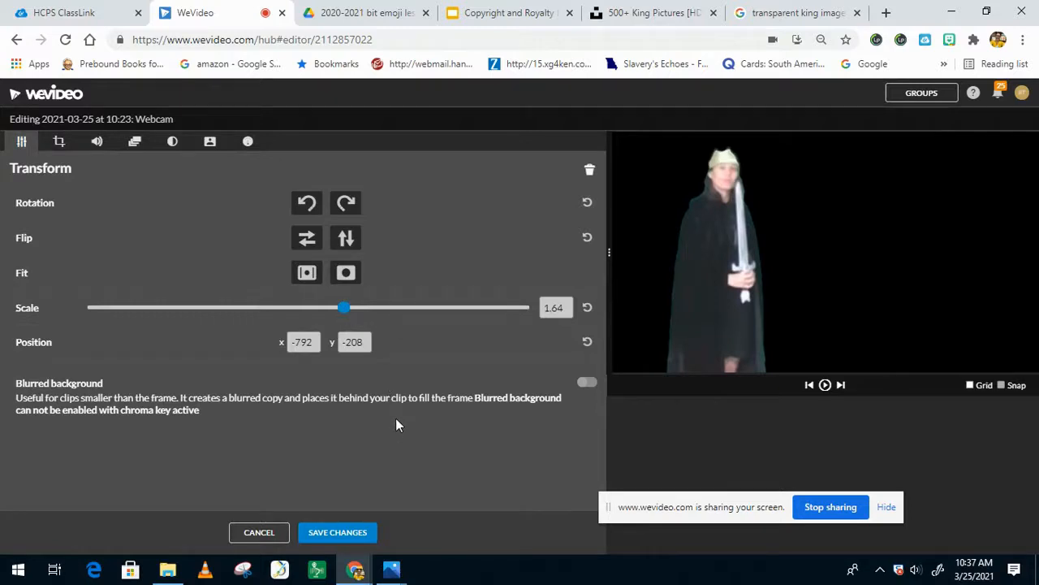
click(351, 534)
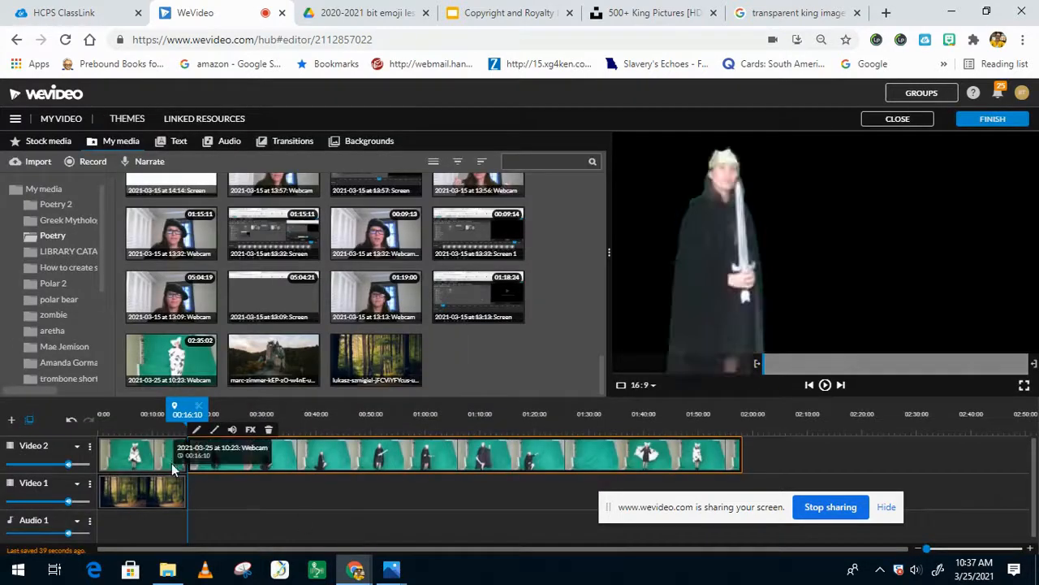
Set the owl clip's scale to 1.52, move it to about x -606, y -69, and save the changes
double_click(171, 462)
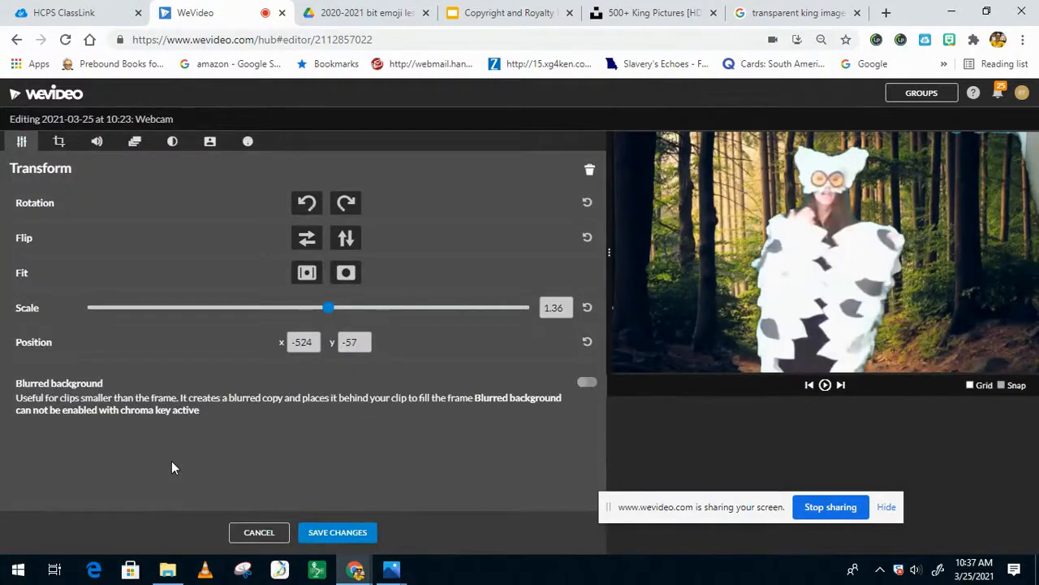
drag(328, 310, 338, 310)
drag(819, 248, 838, 265)
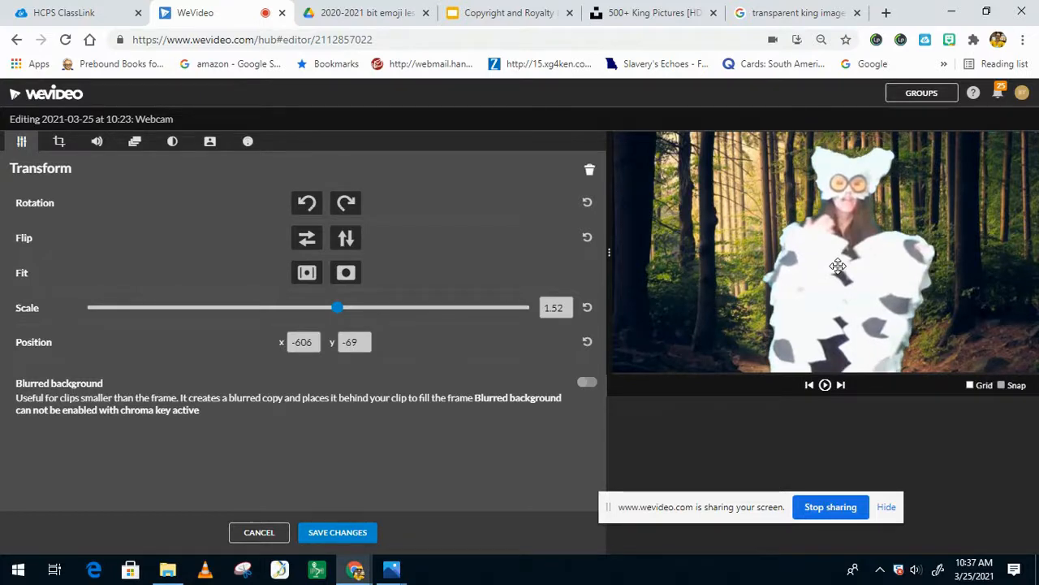
click(342, 536)
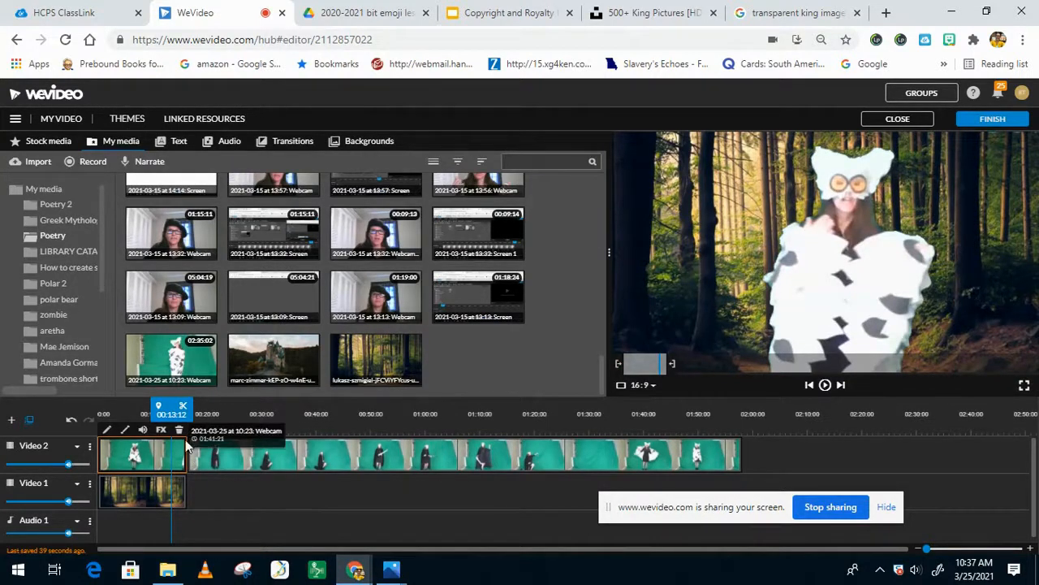
Place the castle photo on Video 1 behind the king clip, directly after the forest photo, stretched to about 26 seconds
drag(170, 410, 188, 410)
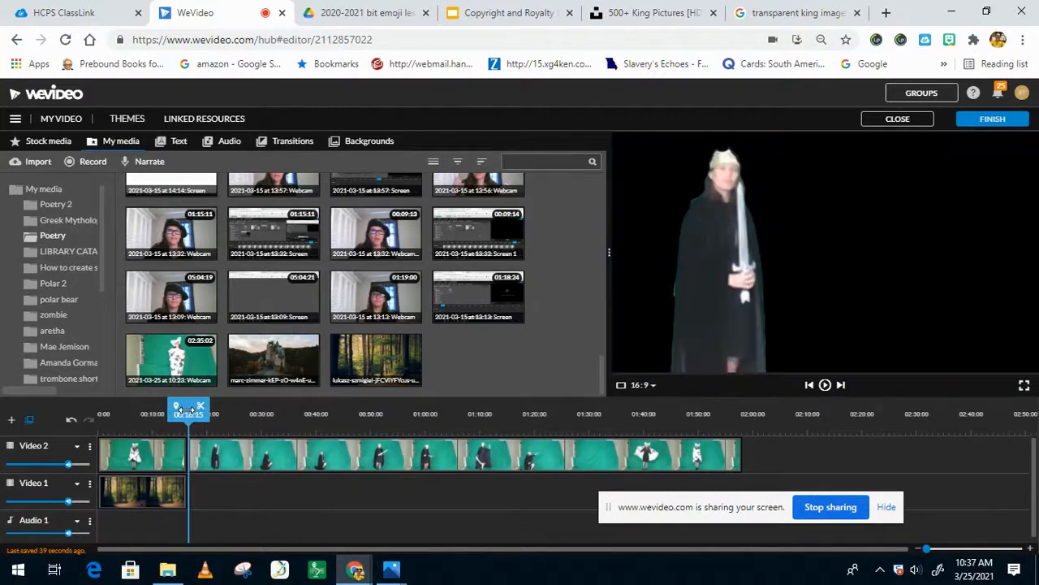
drag(276, 360, 327, 487)
drag(331, 411, 185, 416)
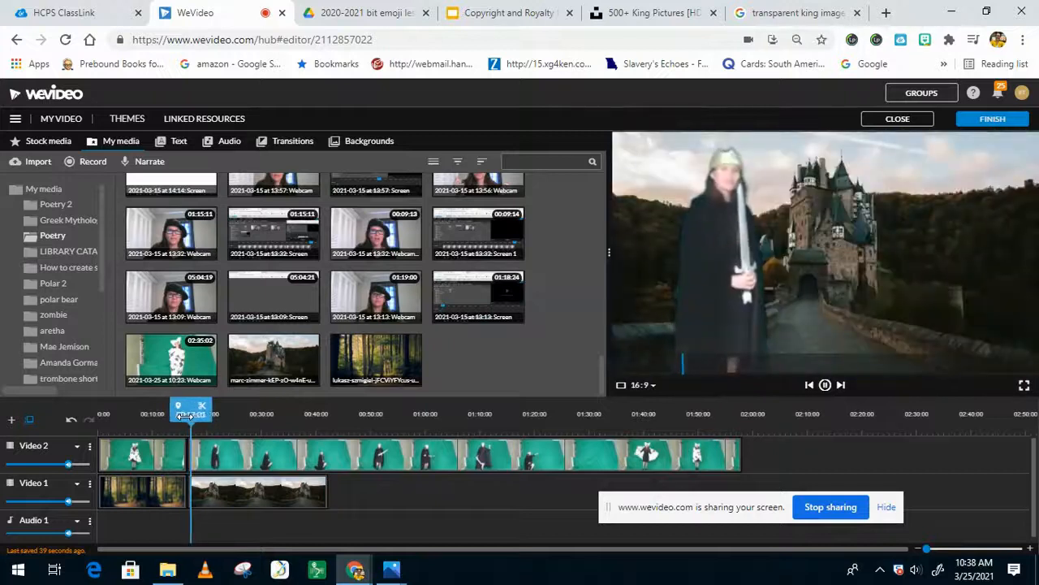
Add a Cross fade transition between the owl and king clips on Video 2, preview it, and set its duration to 3 s
click(163, 459)
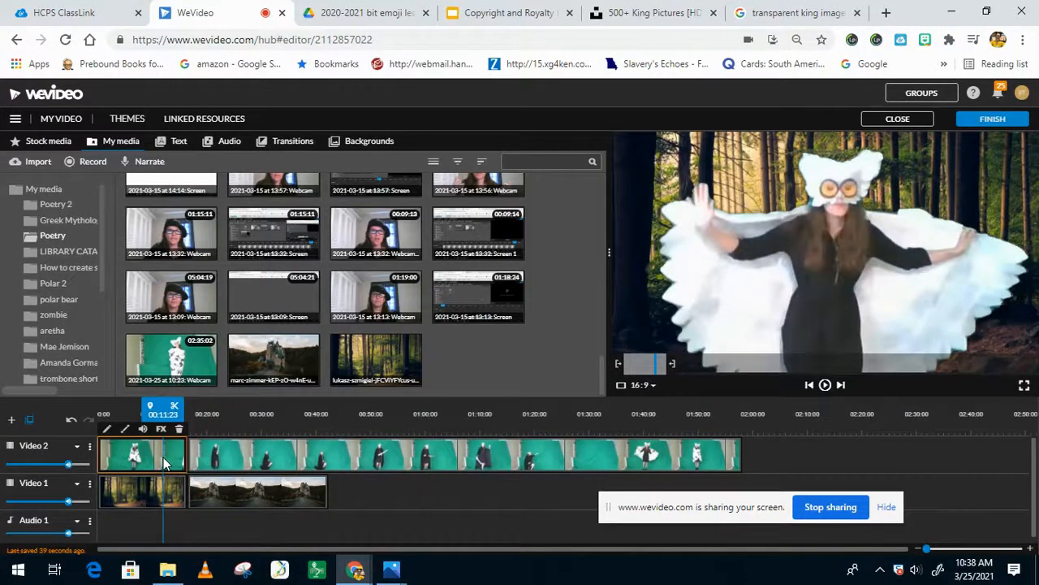
right_click(163, 457)
click(190, 484)
key(space)
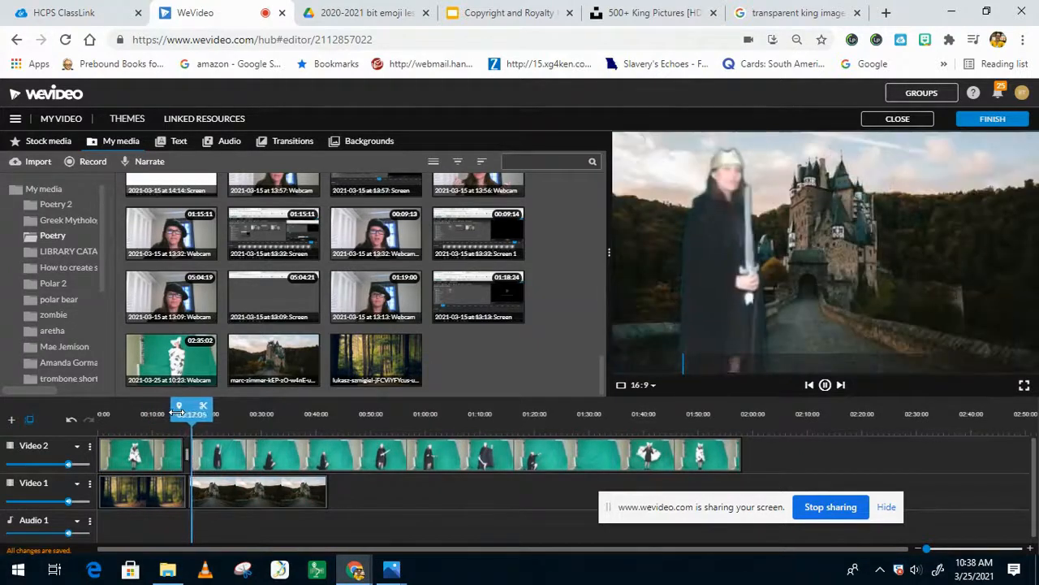
key(space)
click(186, 461)
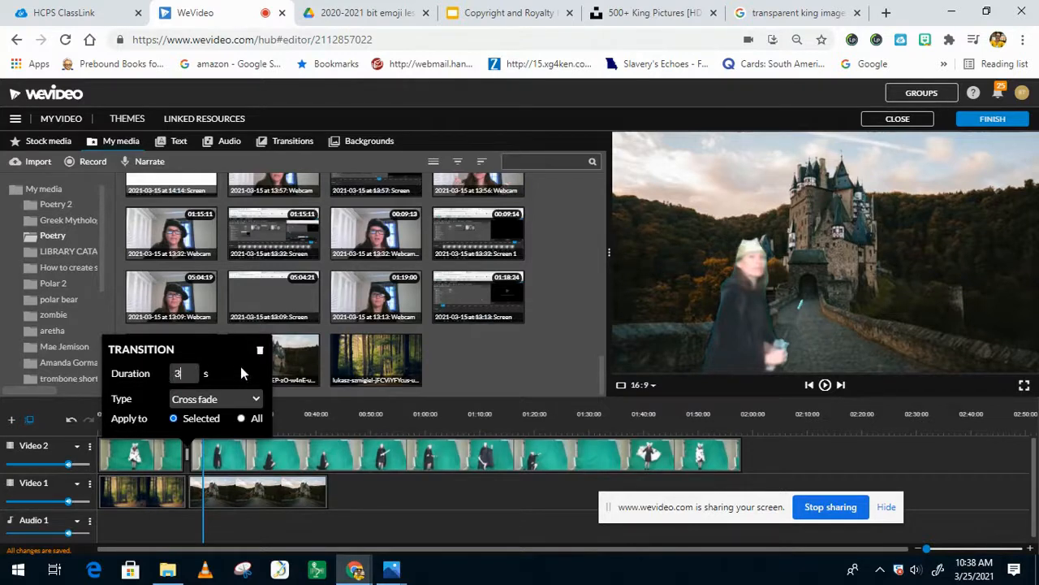
key(Return)
Play the king scene from before the transition, split the king clip and castle photo at 00:35:11, and delete the castle piece after the cut
drag(203, 406, 168, 406)
key(space)
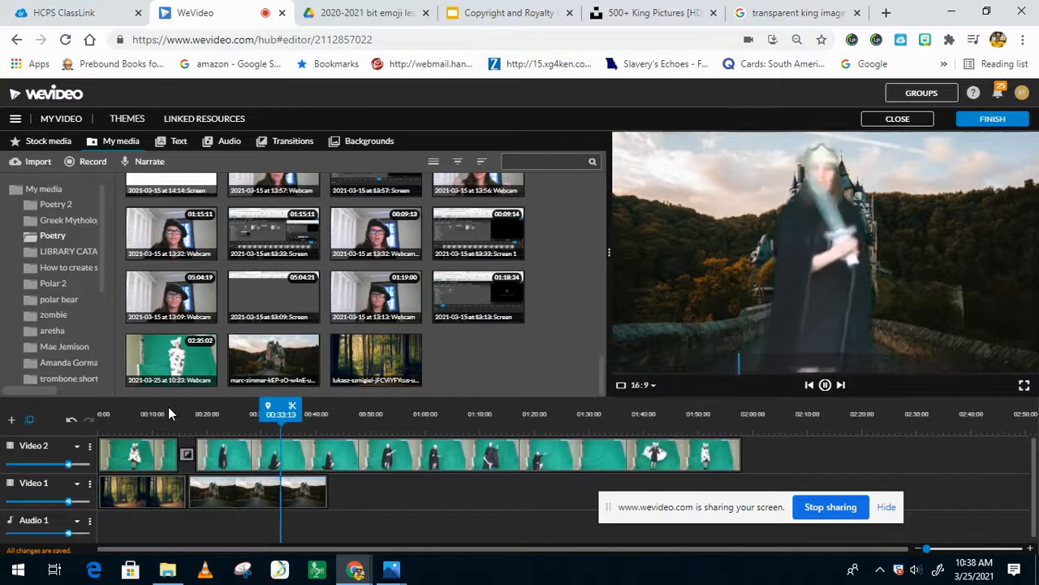
key(space)
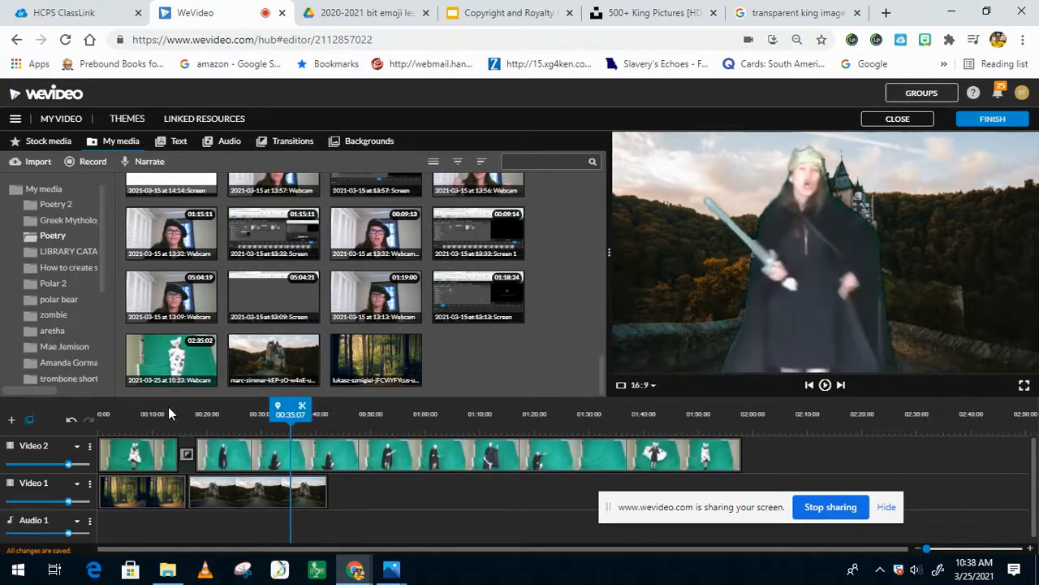
click(292, 454)
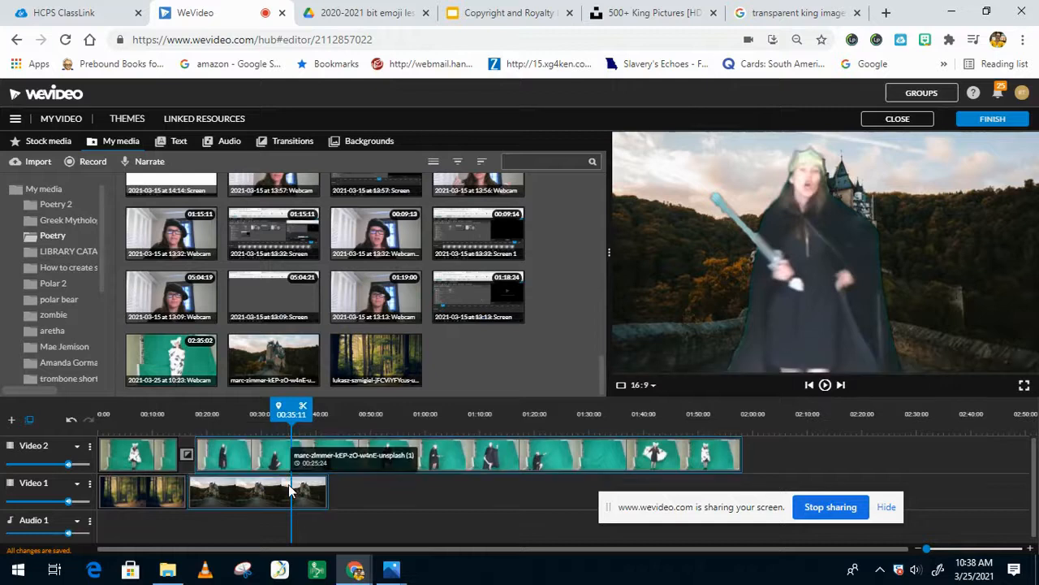
click(303, 409)
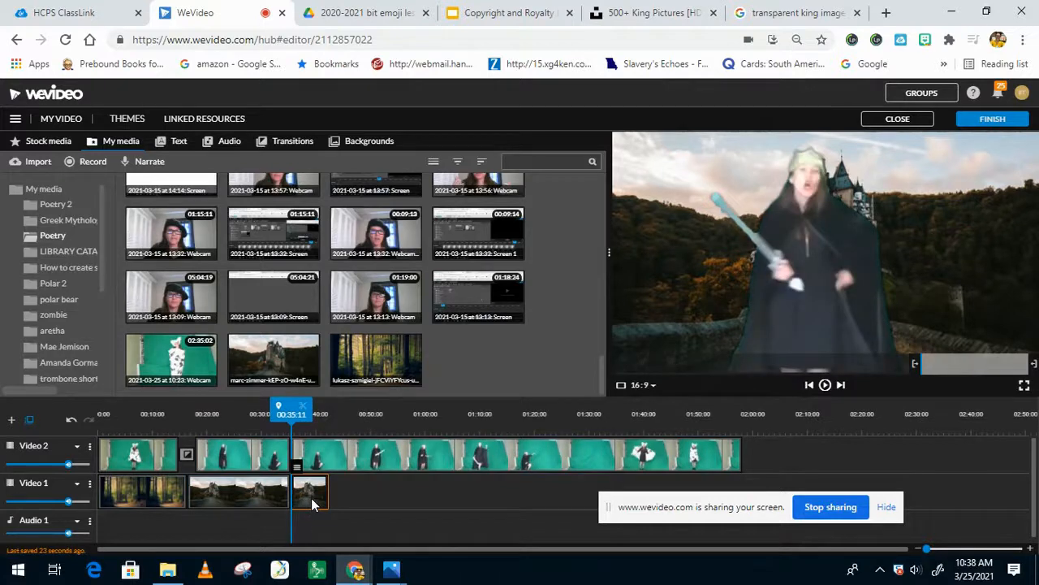
key(Delete)
Place the forest photo on Video 1 from 00:35:11 to about 01:12, and add transitions to the castle photo before it
drag(376, 362, 493, 486)
click(268, 423)
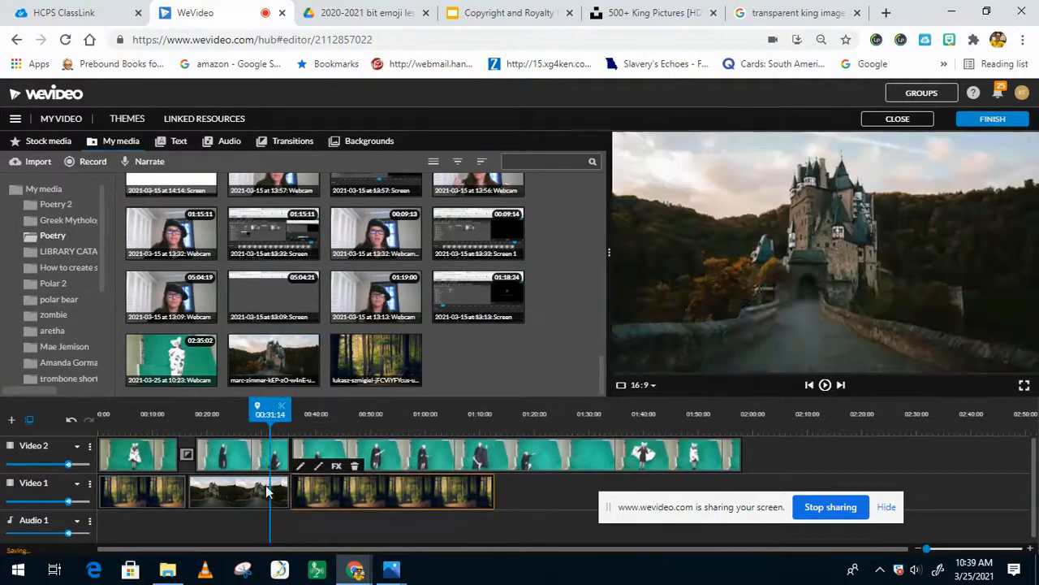
click(267, 490)
right_click(279, 494)
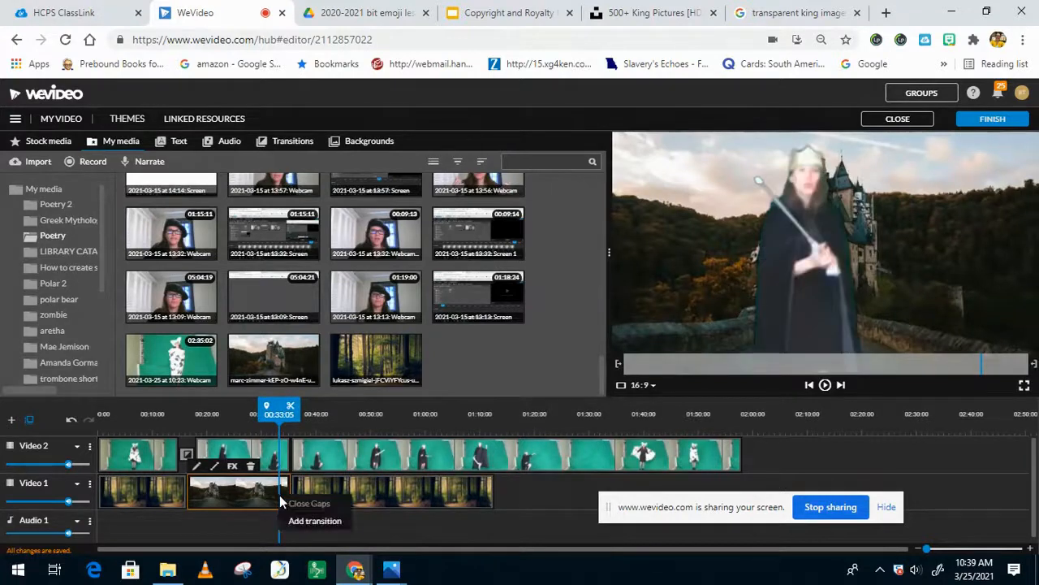
click(313, 524)
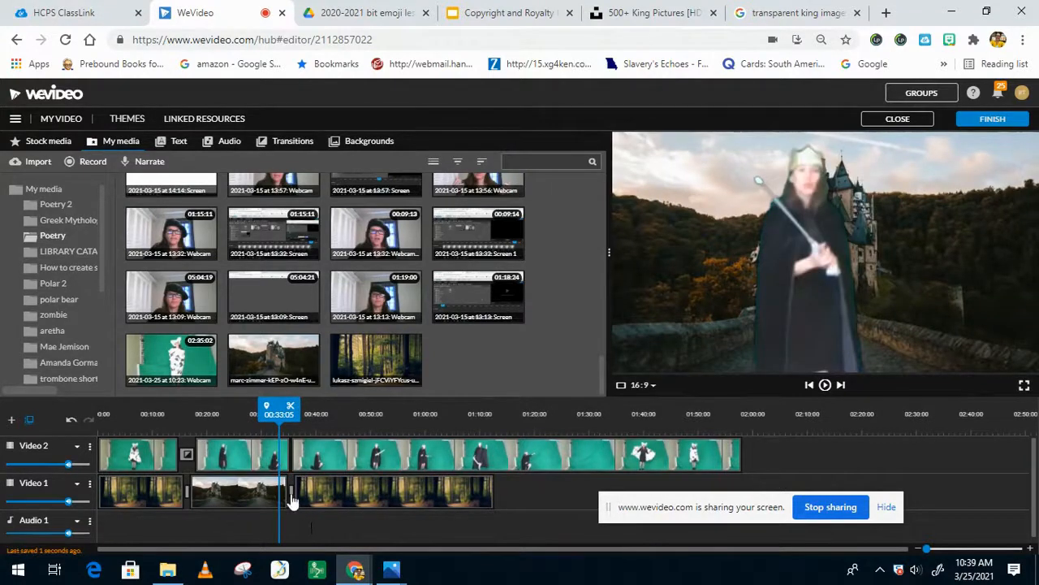
Play the video to find the next scene change and split the second forest photo at 01:01:02
drag(279, 410, 151, 414)
key(space)
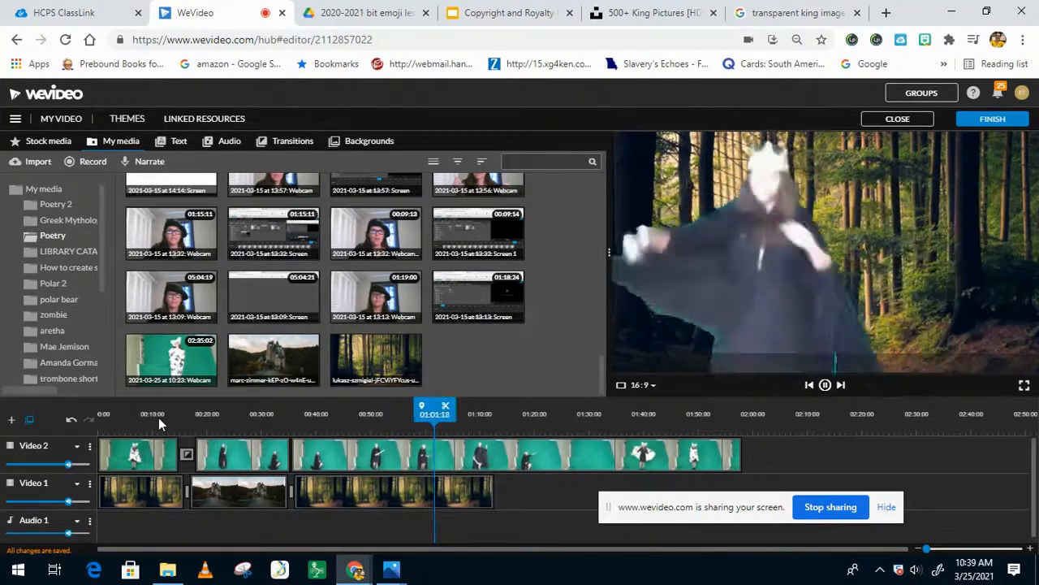
key(space)
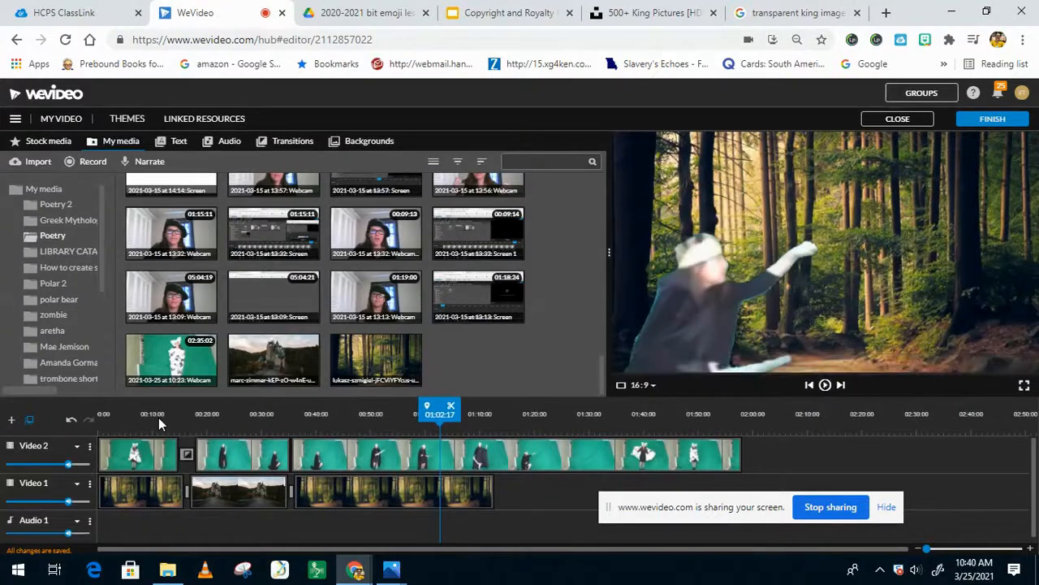
drag(440, 424, 435, 424)
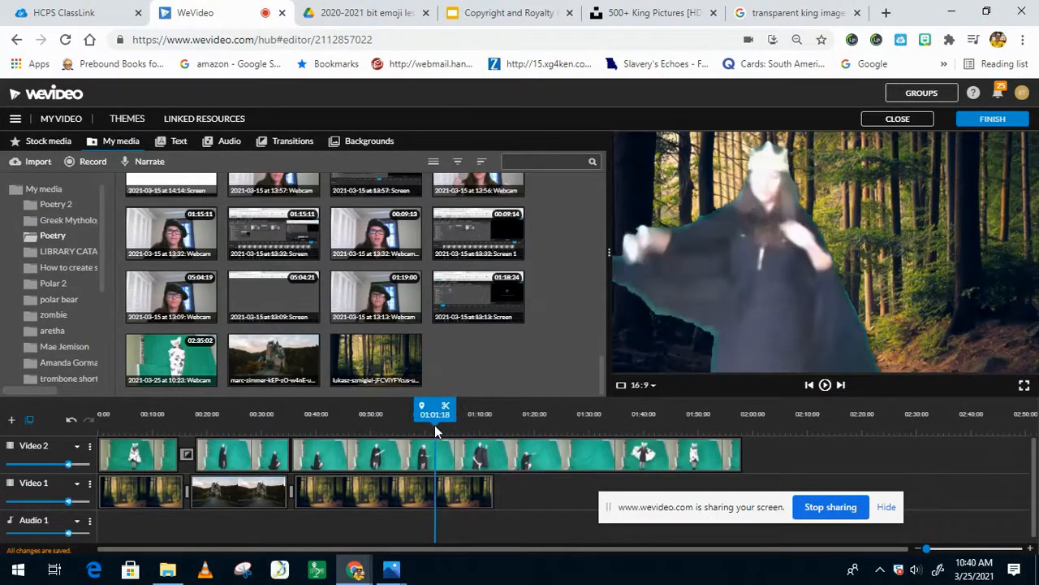
click(431, 493)
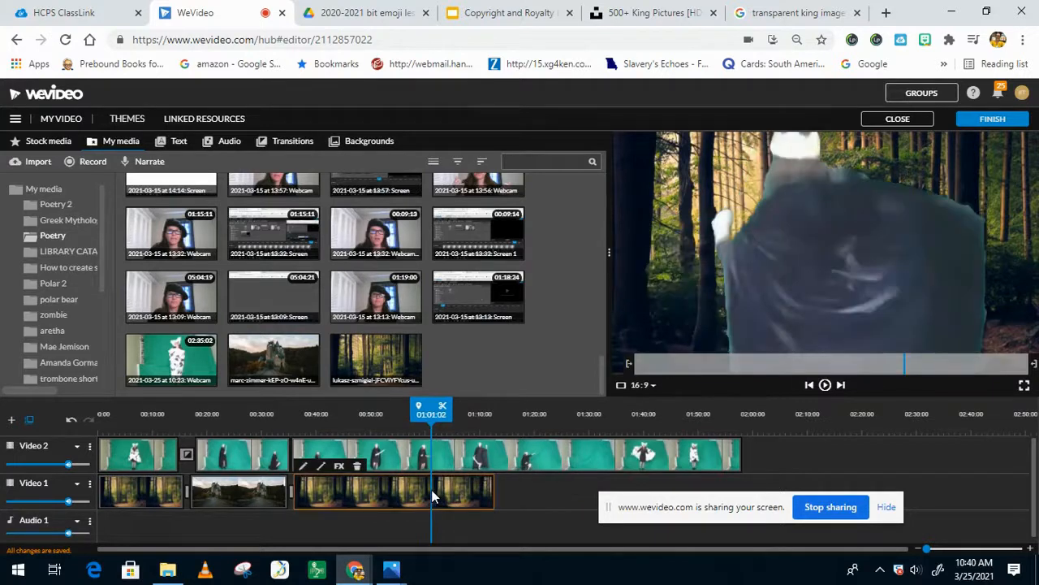
click(443, 407)
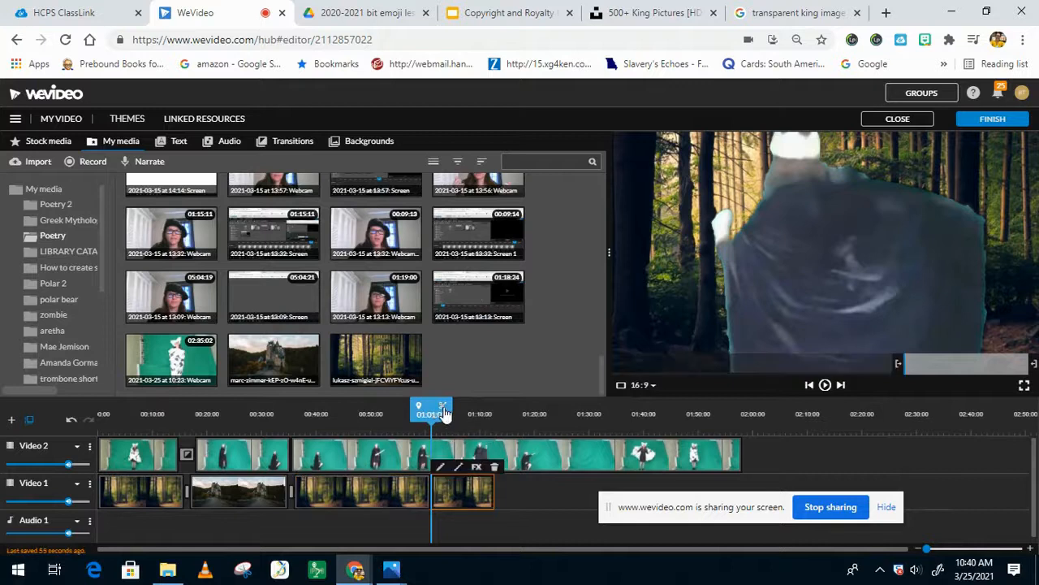
Add a transition to the forest piece before the 01:01:02 cut and delete the forest piece after it
click(417, 499)
right_click(418, 498)
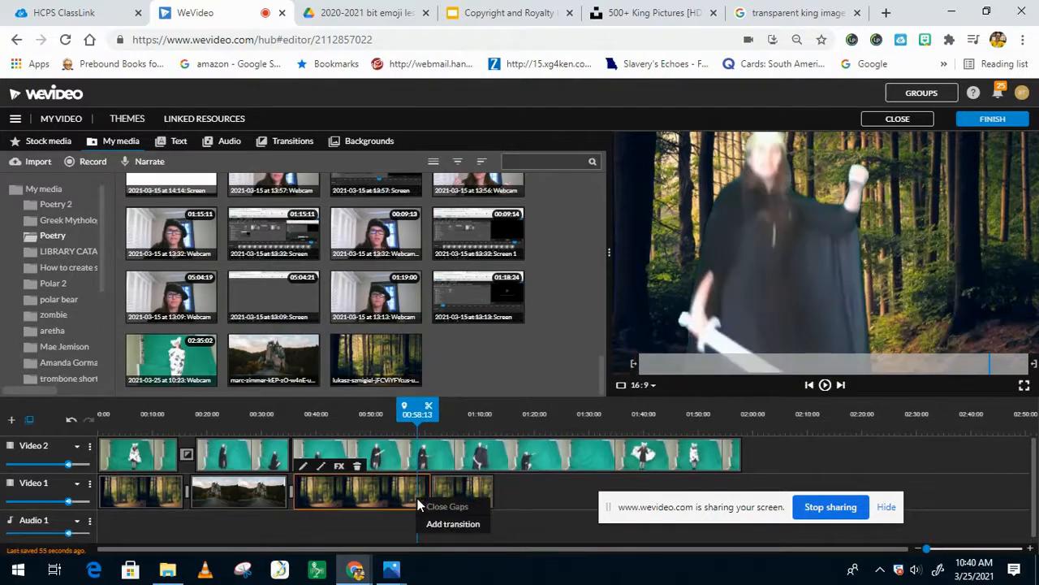
click(451, 526)
click(458, 497)
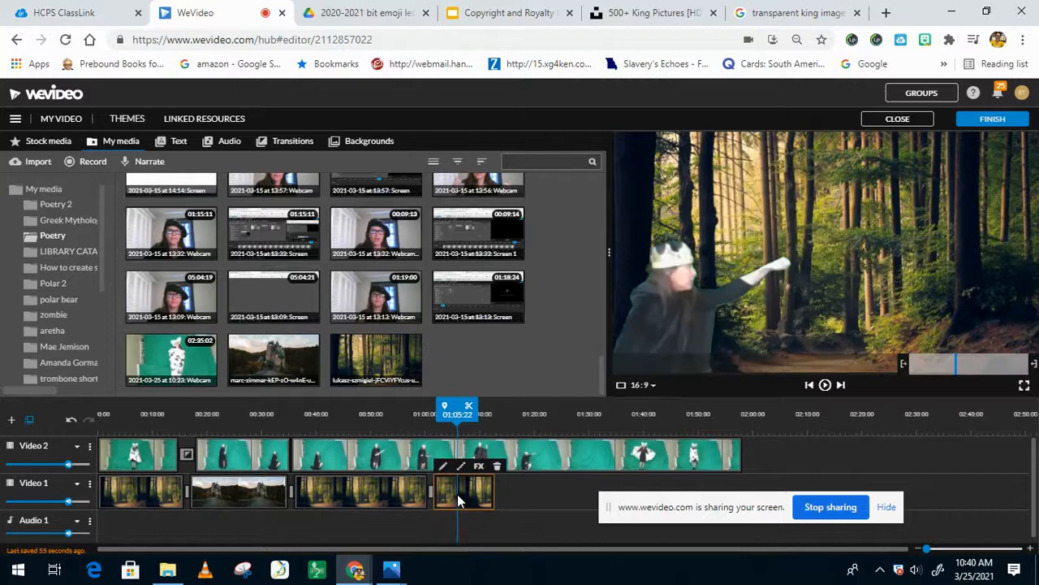
key(Delete)
Place the castle photo on Video 1 after the second forest photo, ending at about 01:23, and play that section to check it
drag(279, 360, 553, 493)
drag(553, 414, 429, 416)
key(space)
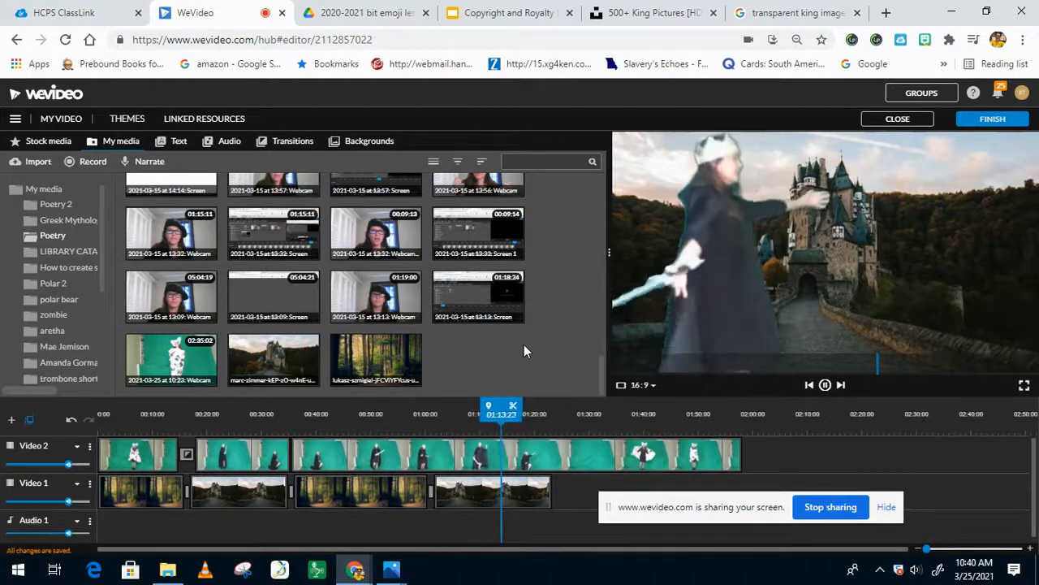
key(space)
key(space)
key(space)
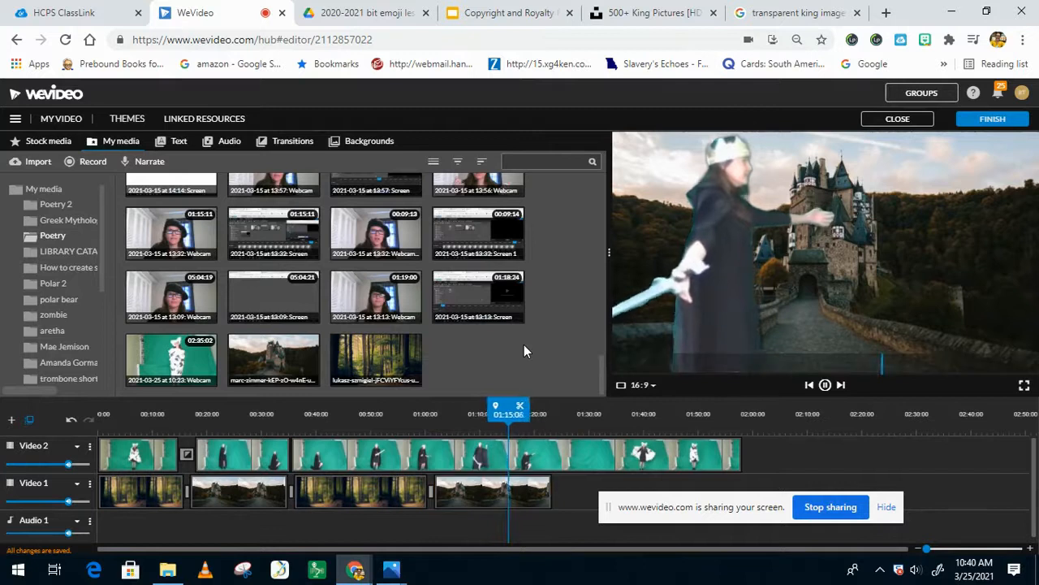
Split the last castle photo and the keyed clip above it at 01:15:23, and delete the castle piece after the cut
click(513, 449)
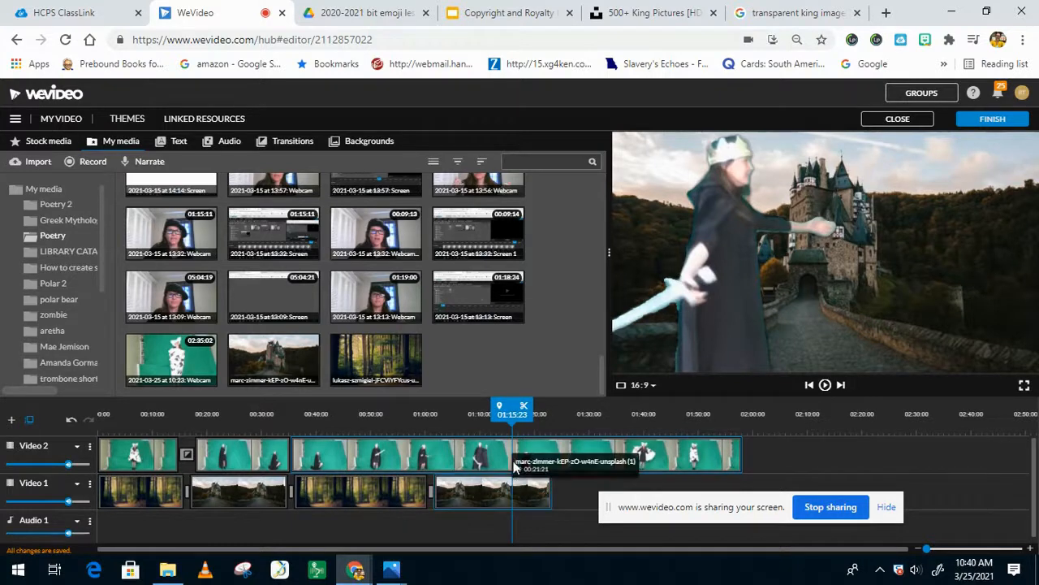
click(524, 406)
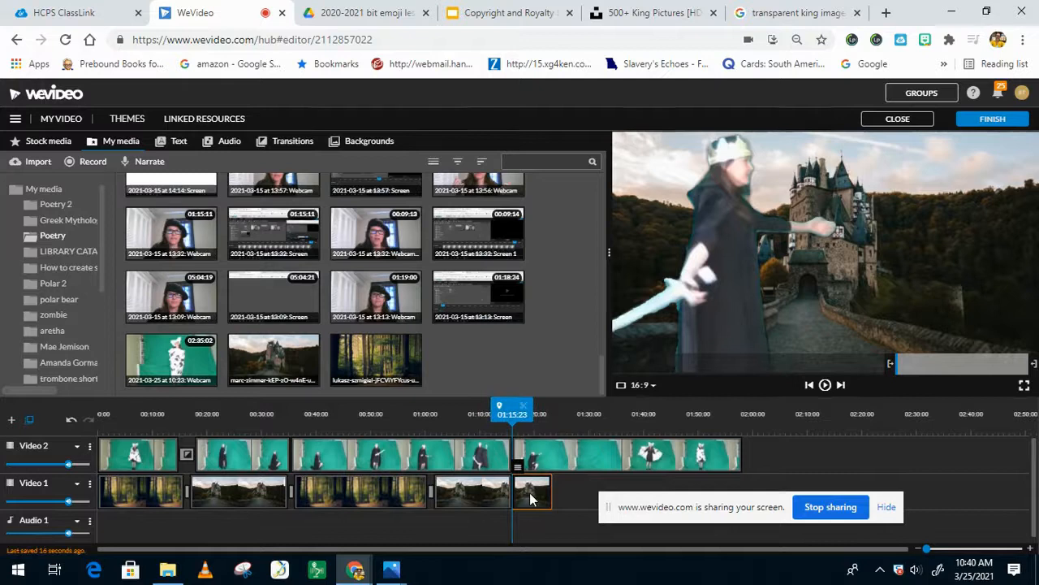
key(Delete)
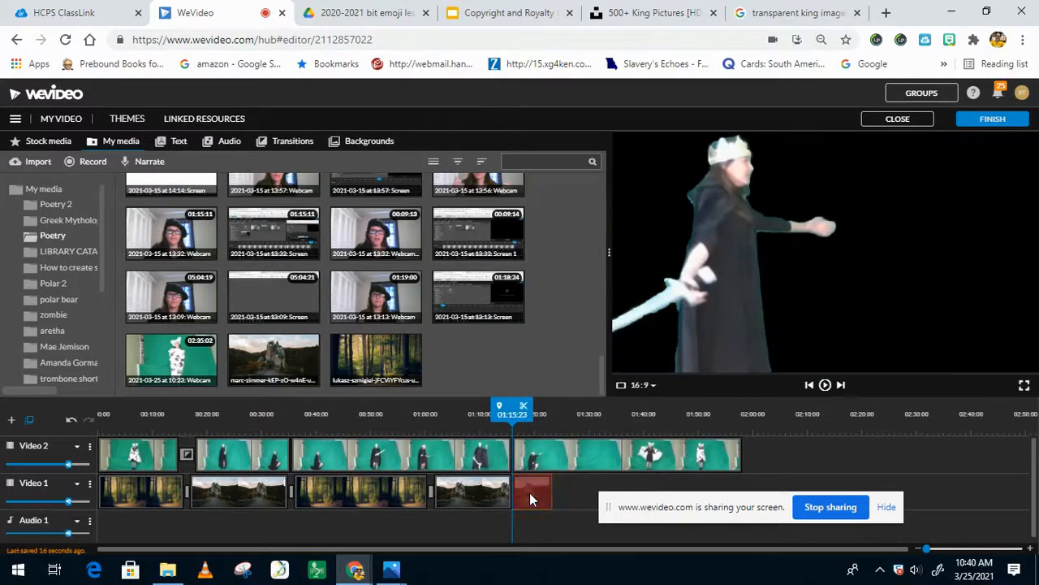
Preview the footage to find where the owl scene begins and split the last Video 2 clip there, at about 01:30
key(space)
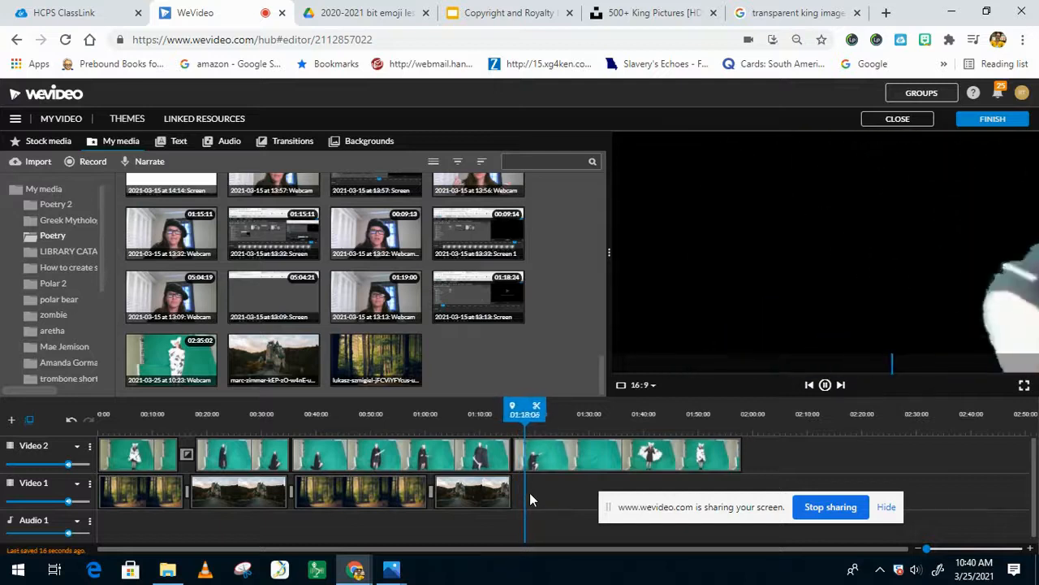
mouse_move(528, 412)
mouse_down()
mouse_move(635, 409)
mouse_move(566, 429)
mouse_up()
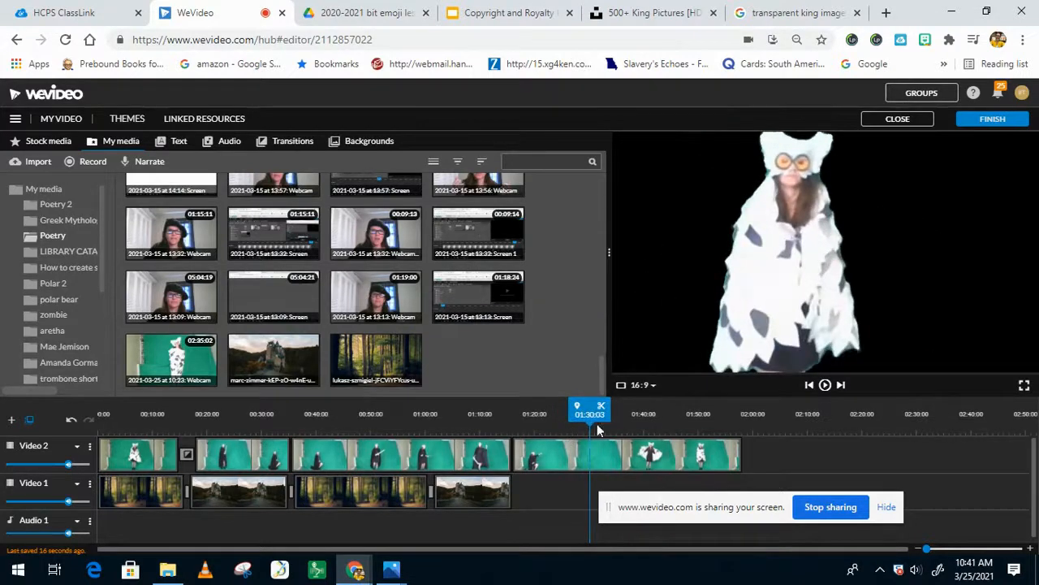
click(595, 457)
drag(595, 457, 590, 459)
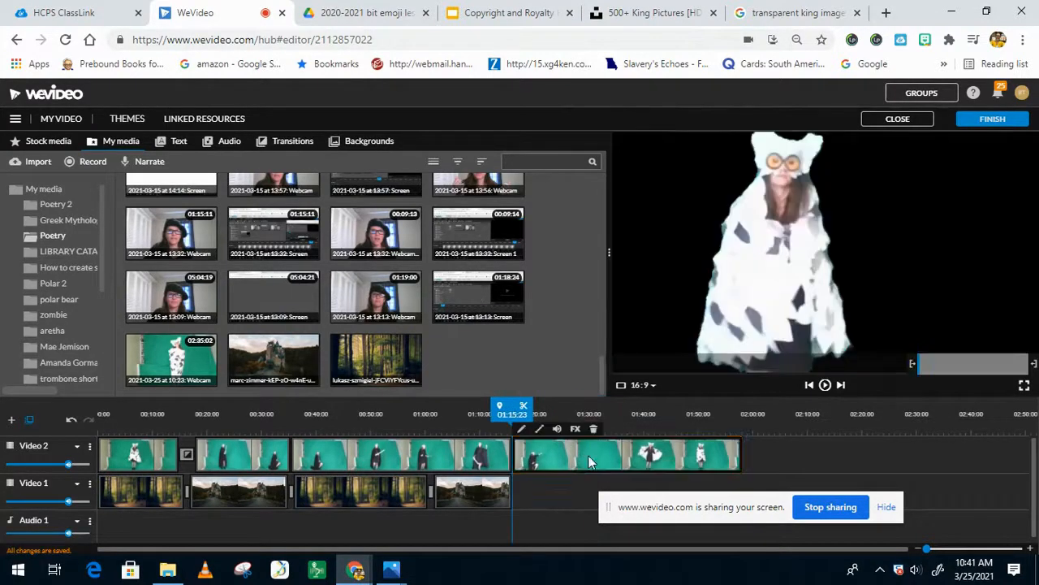
click(527, 414)
drag(526, 414, 591, 415)
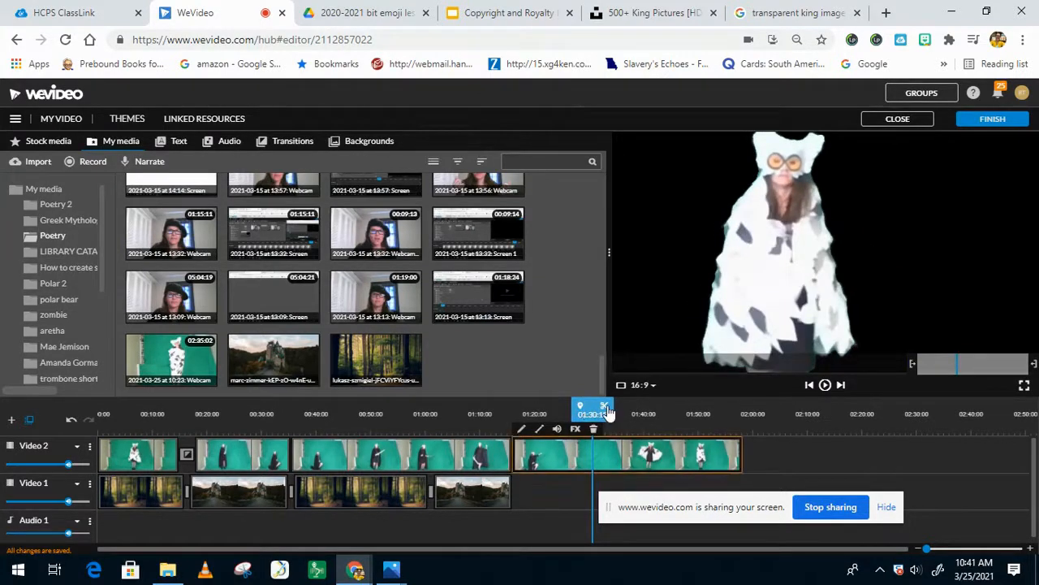
click(605, 409)
key(space)
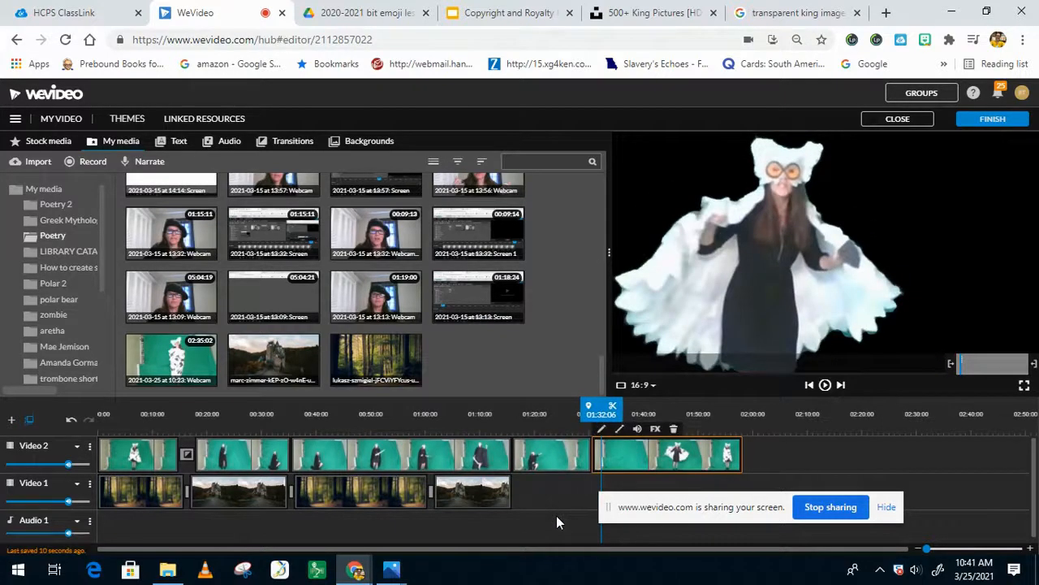
Delete the Video 2 piece between 01:15:23 and 01:30, and move the remaining owl clip back to 01:15:23
click(559, 455)
key(Delete)
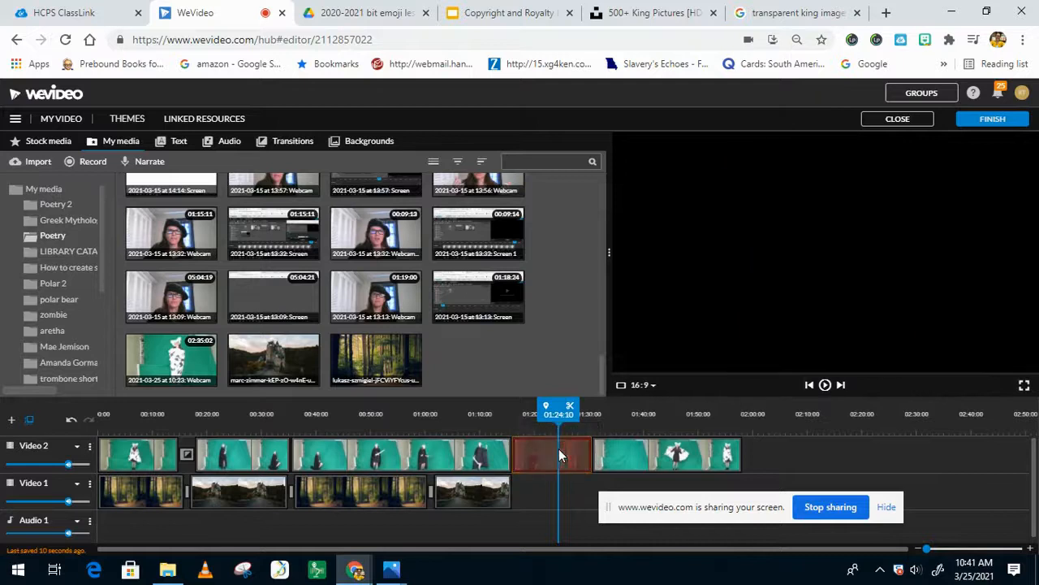
drag(619, 455, 539, 454)
Place the forest photo on Video 1 from 01:15:23 to 01:43:14 and add a transition to the castle photo before it
drag(392, 342, 662, 493)
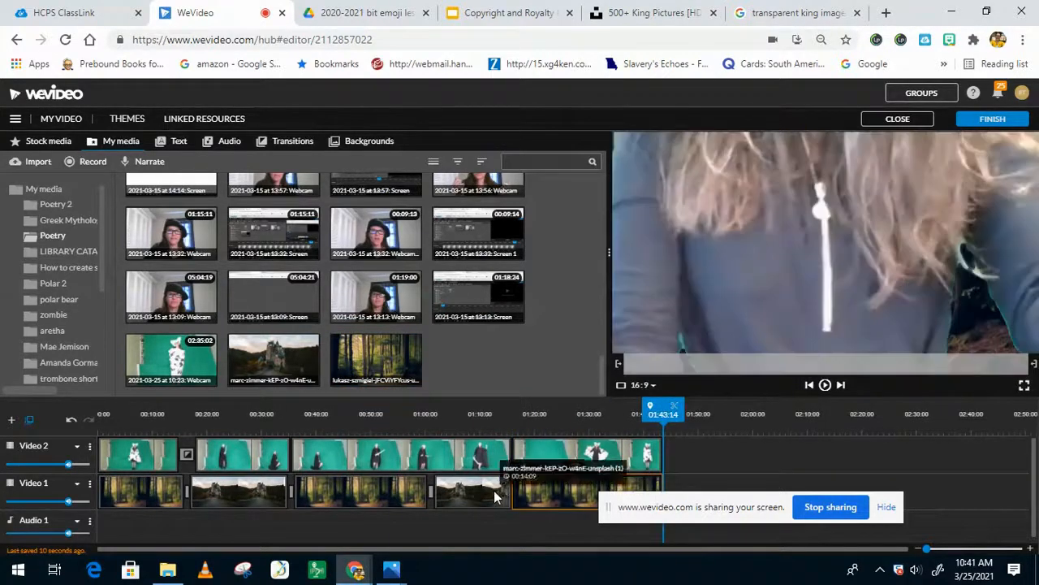
click(494, 493)
right_click(493, 491)
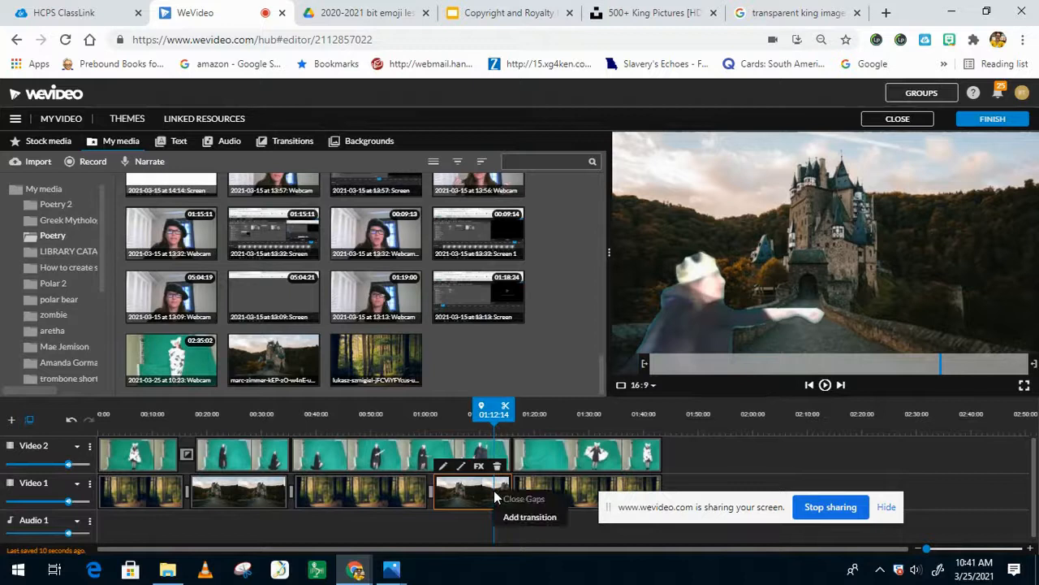
click(511, 520)
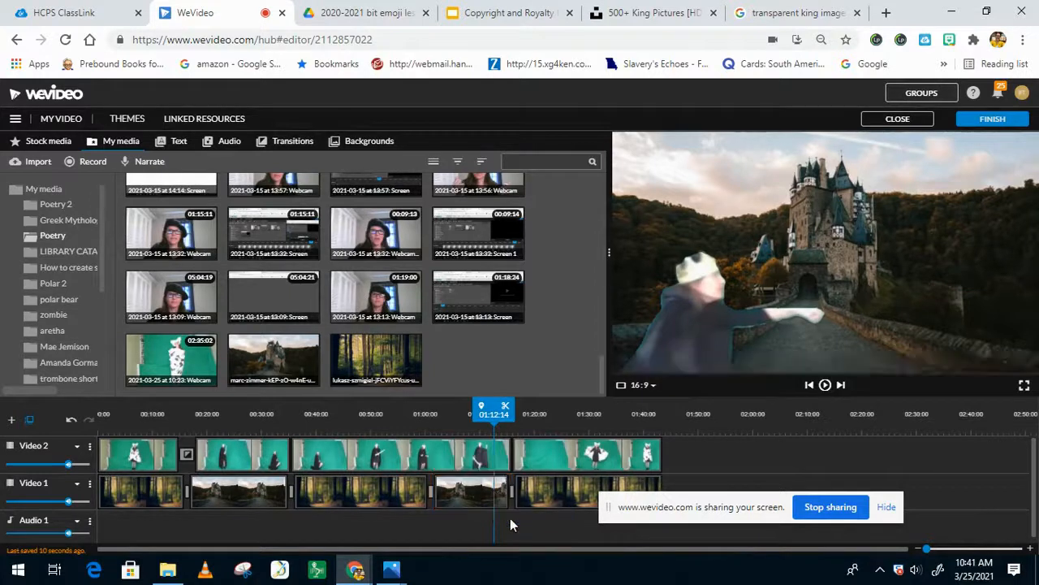
Lengthen the cross fade between the castle photo and the last forest photo, and play the scene change to check it
click(511, 495)
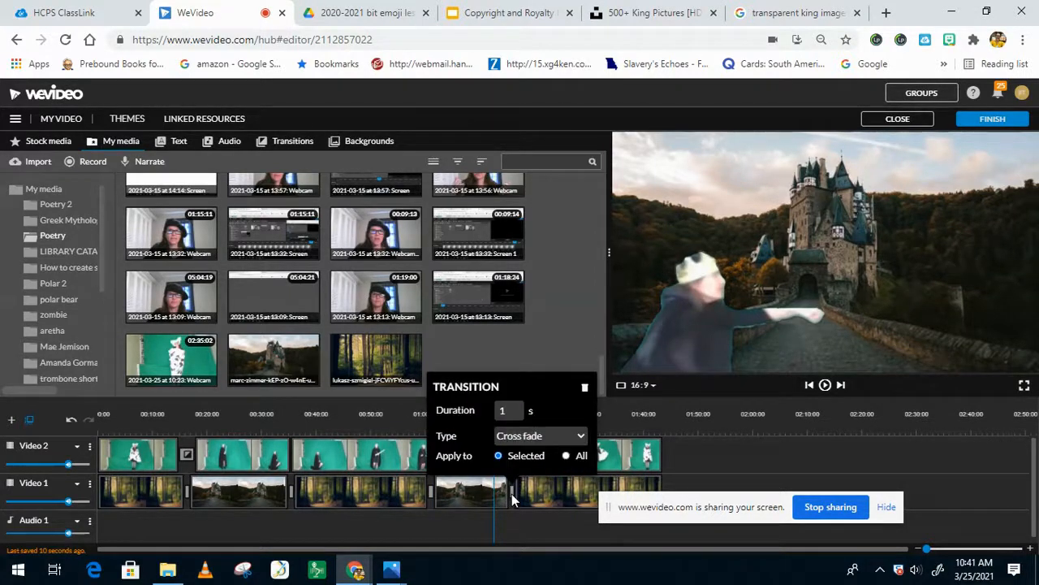
drag(513, 410, 492, 414)
click(547, 359)
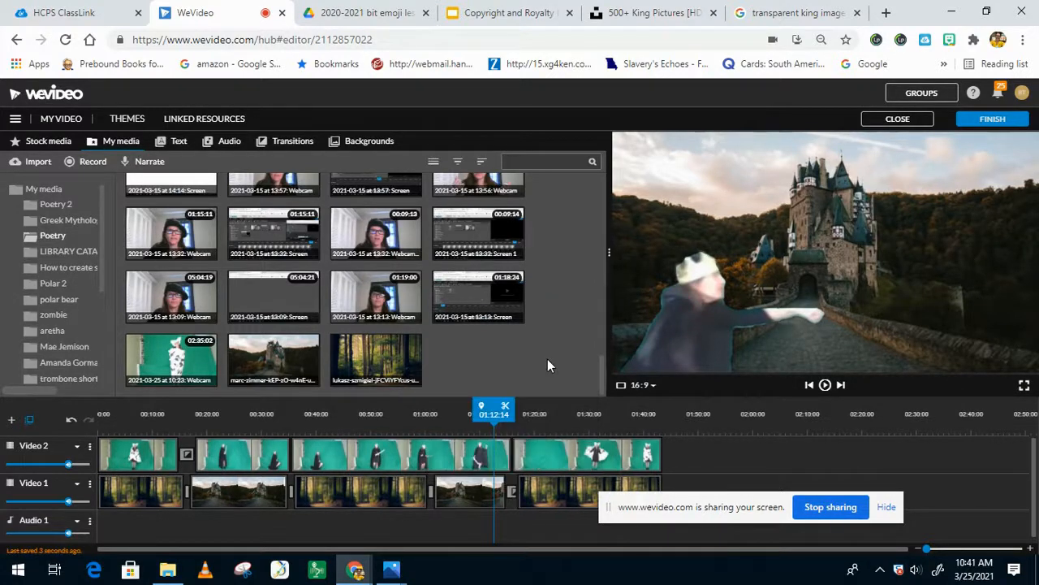
key(space)
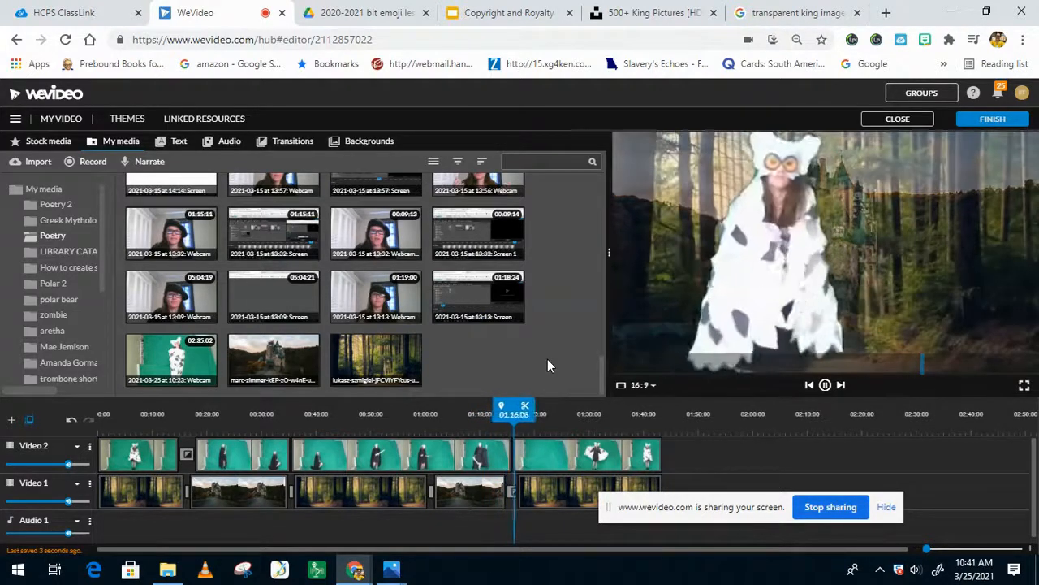
Add transitions to the king clip on Video 2, set its cross fade into the owl clip to 2 seconds, and play the result
click(502, 453)
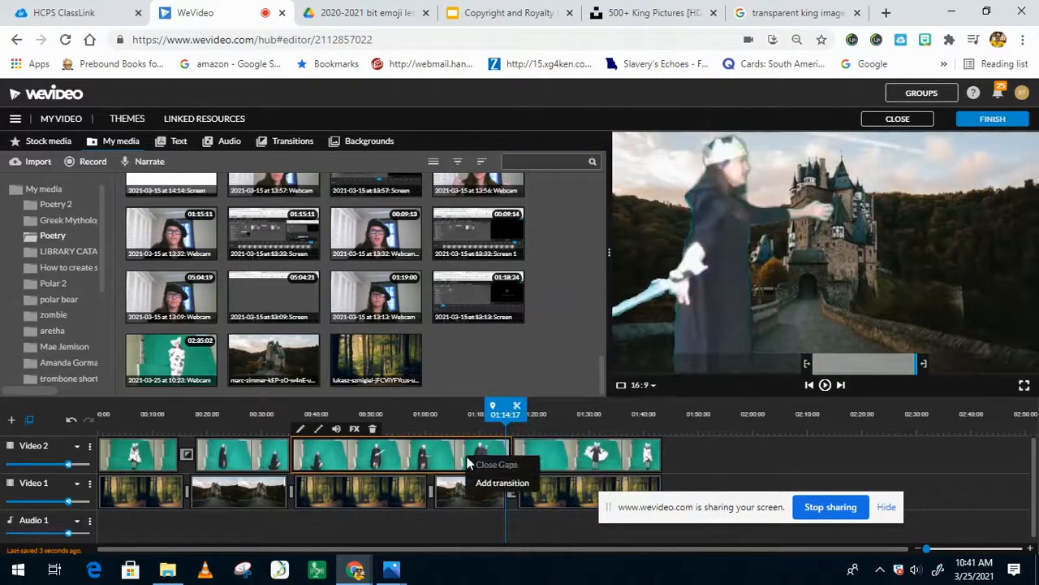
click(502, 485)
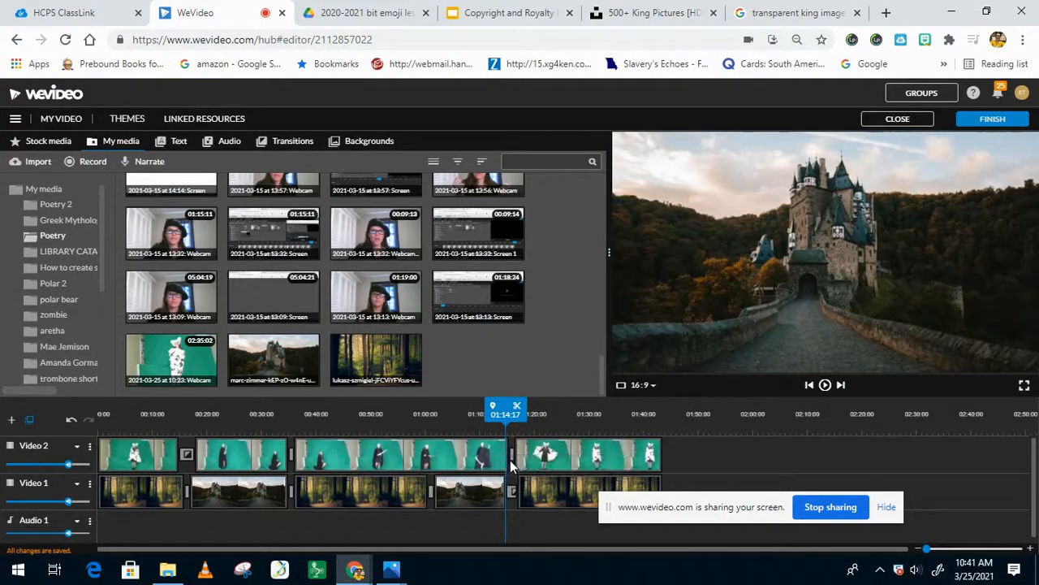
click(510, 458)
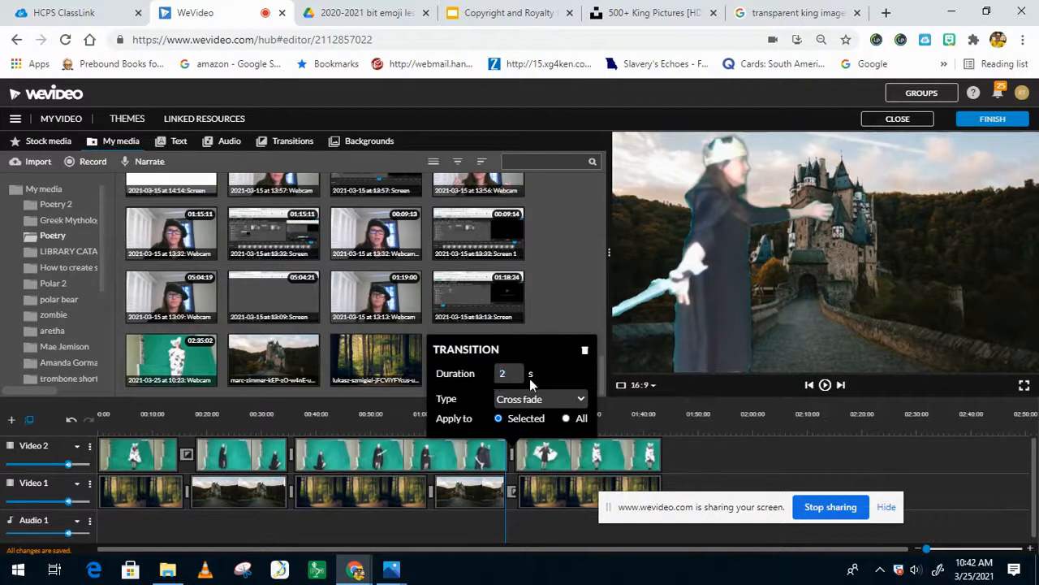
key(Return)
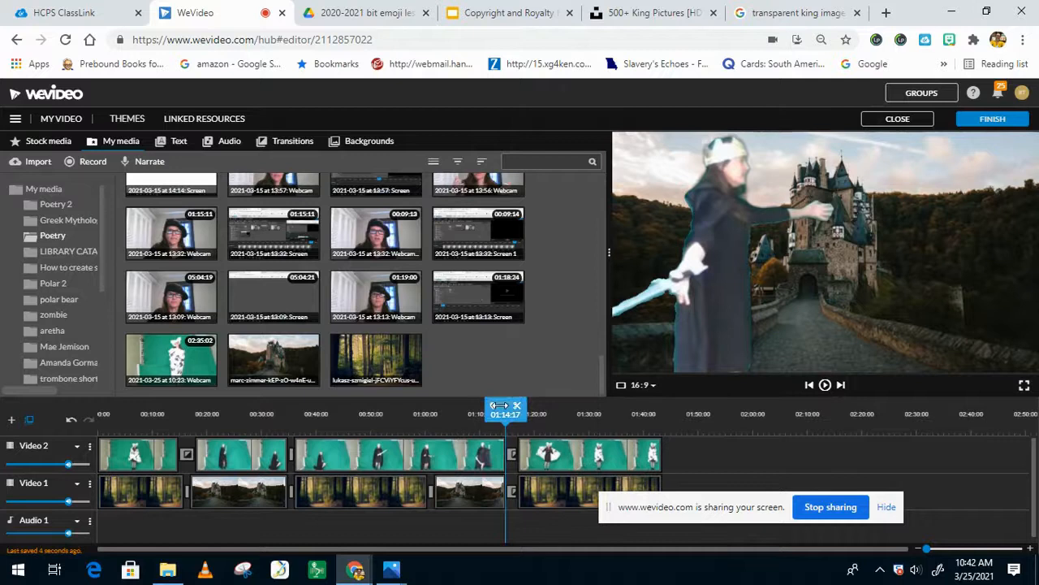
drag(498, 406, 491, 405)
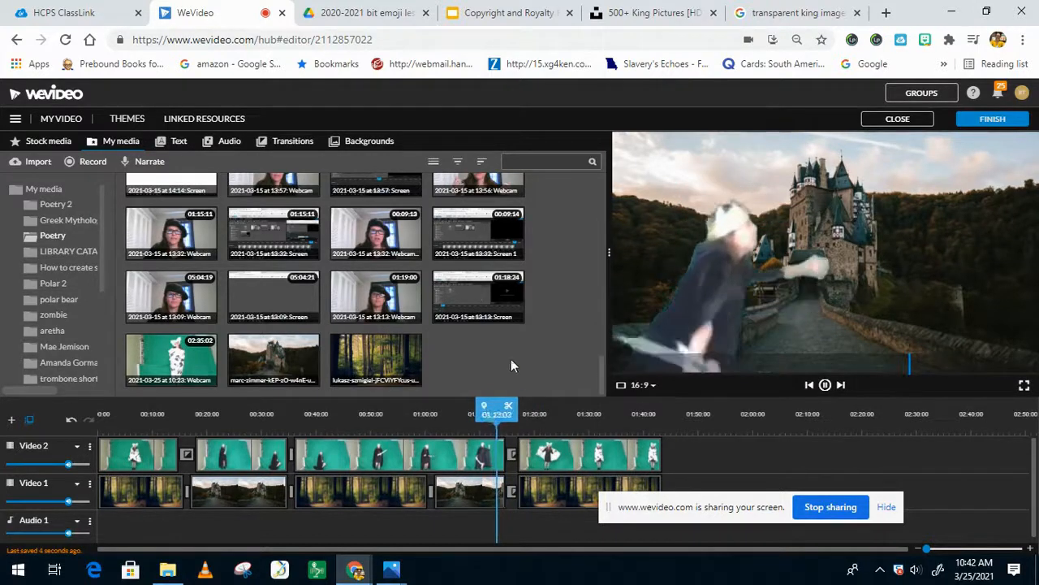
key(space)
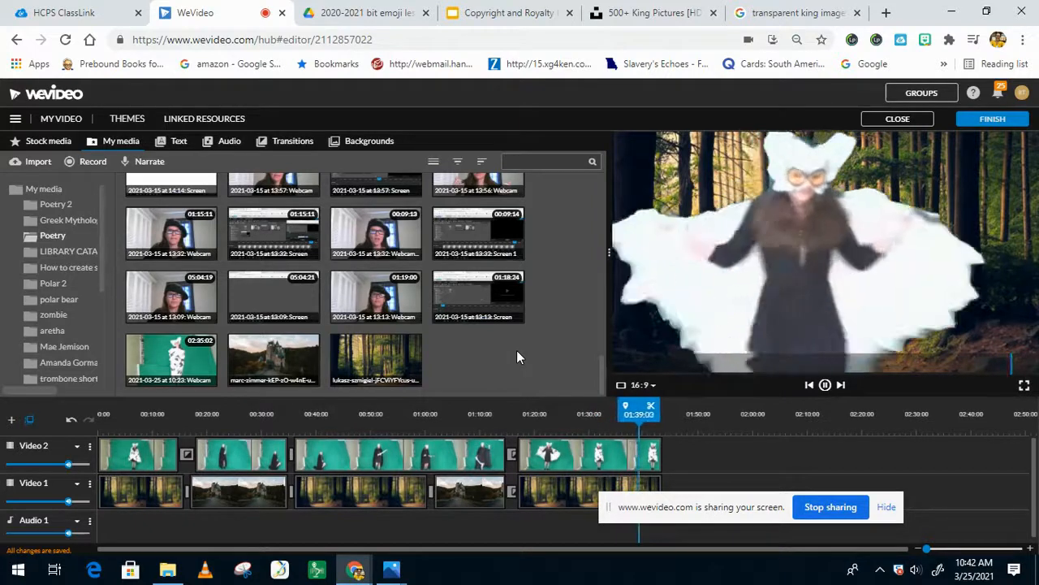
Split the last owl clip and its forest background at 01:37:22, and delete both pieces after the cut
drag(647, 408, 619, 408)
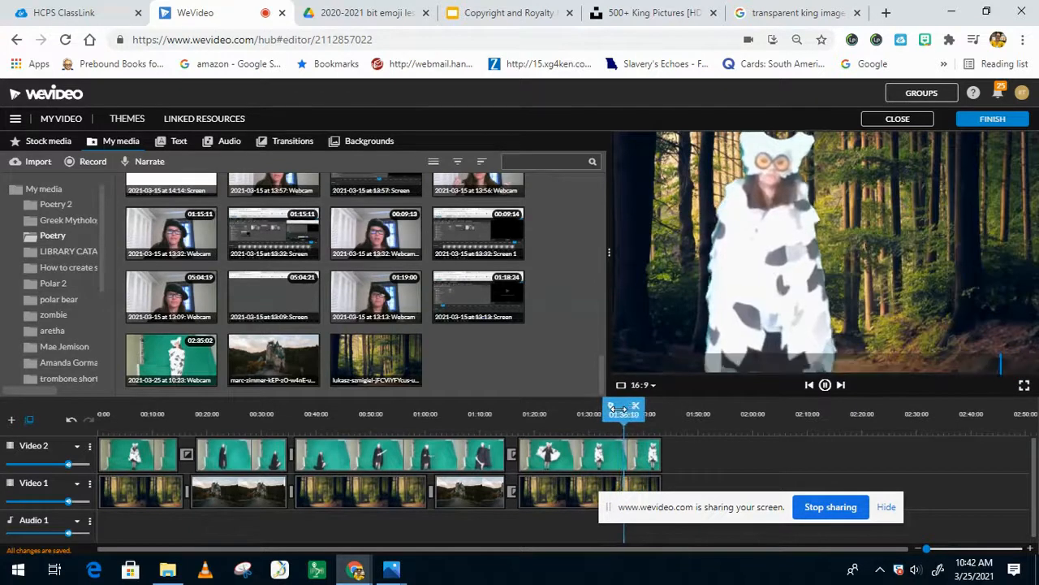
click(623, 456)
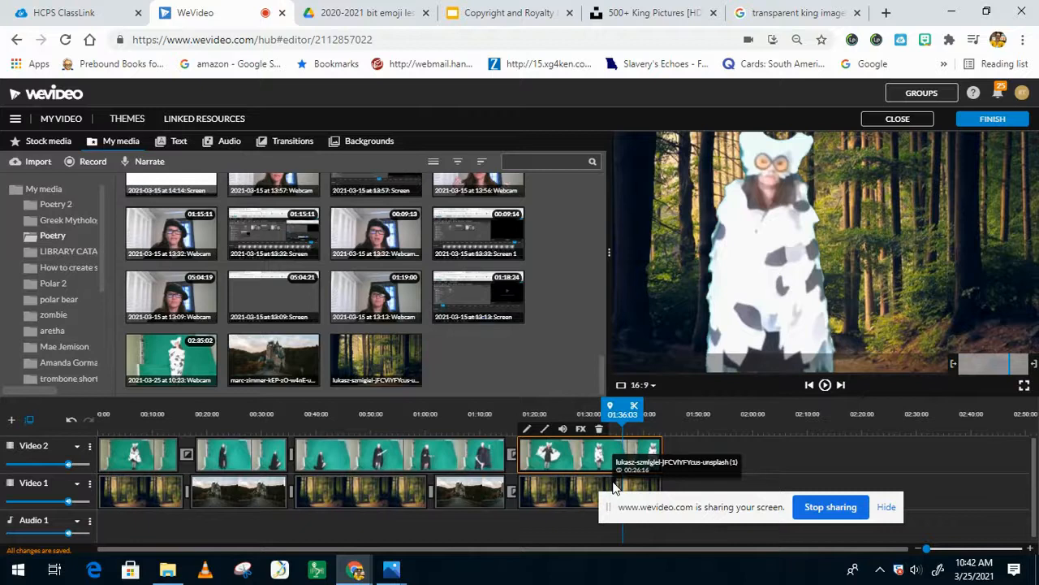
click(615, 488)
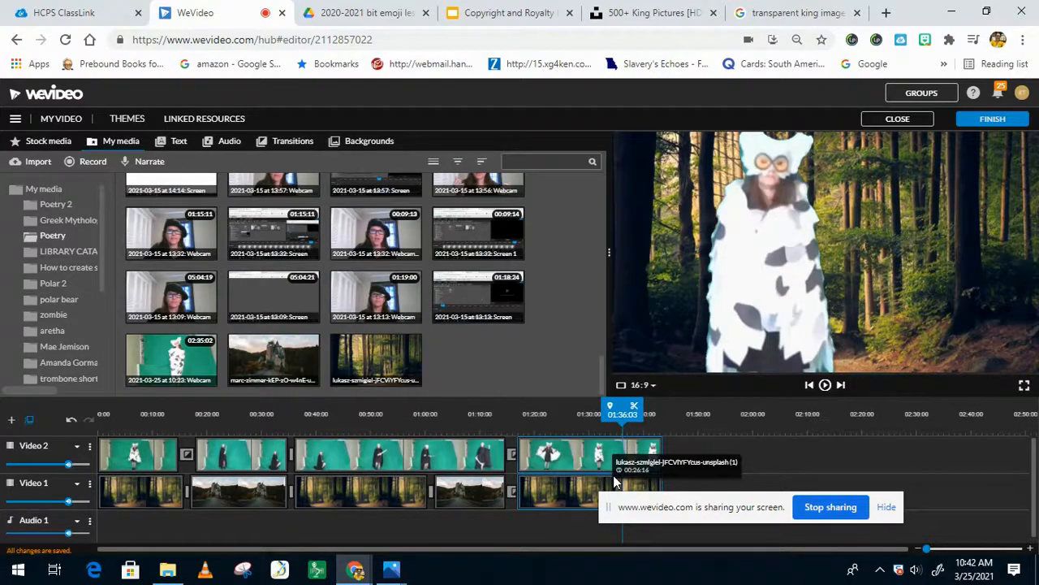
key(space)
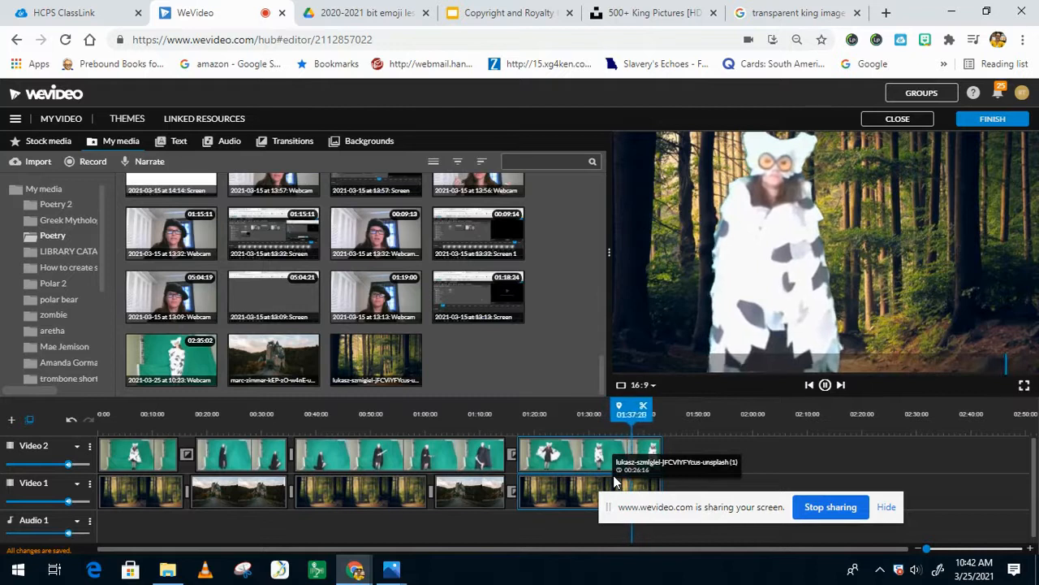
key(space)
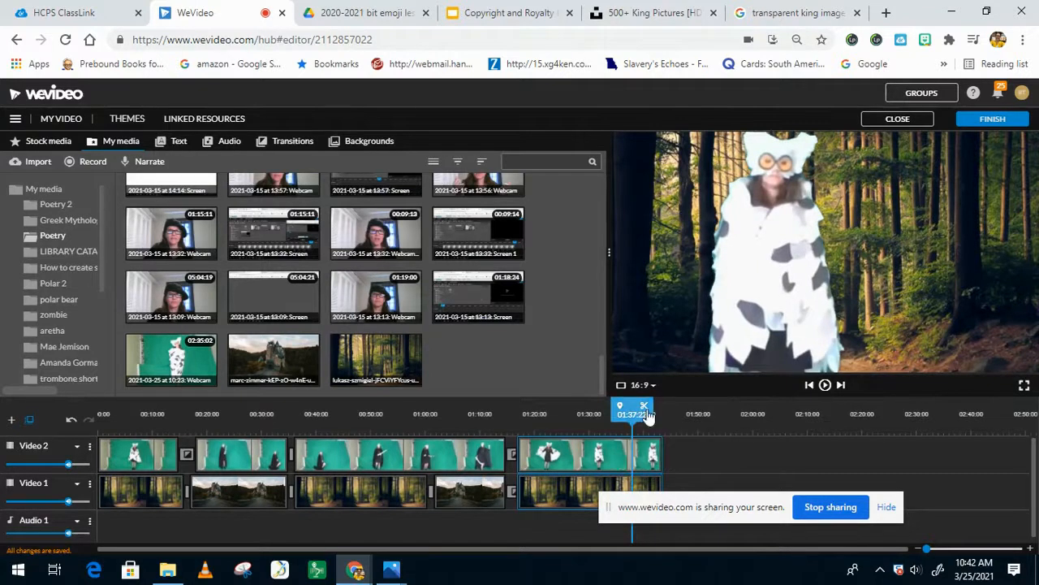
key(space)
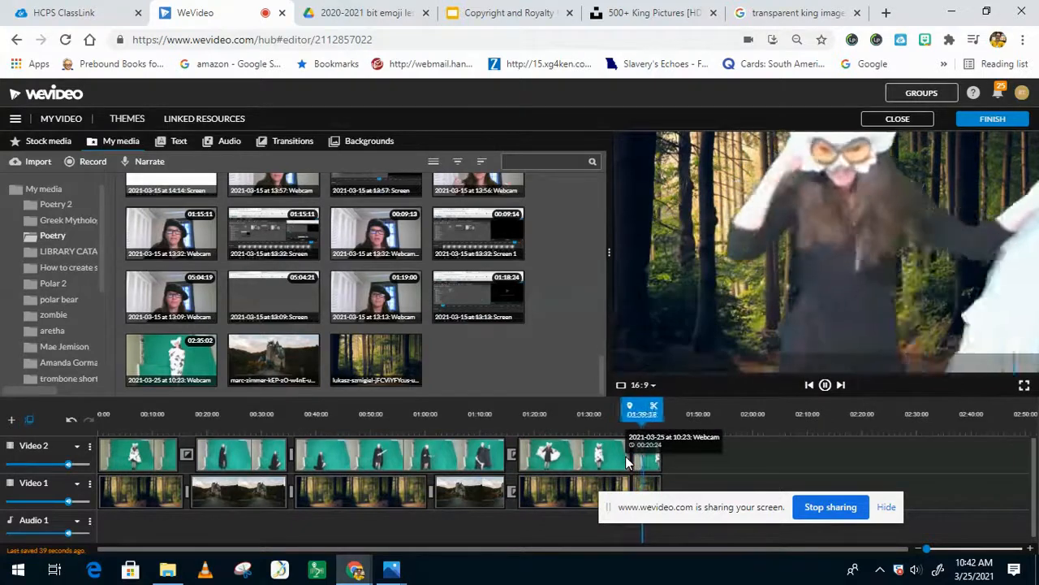
click(639, 464)
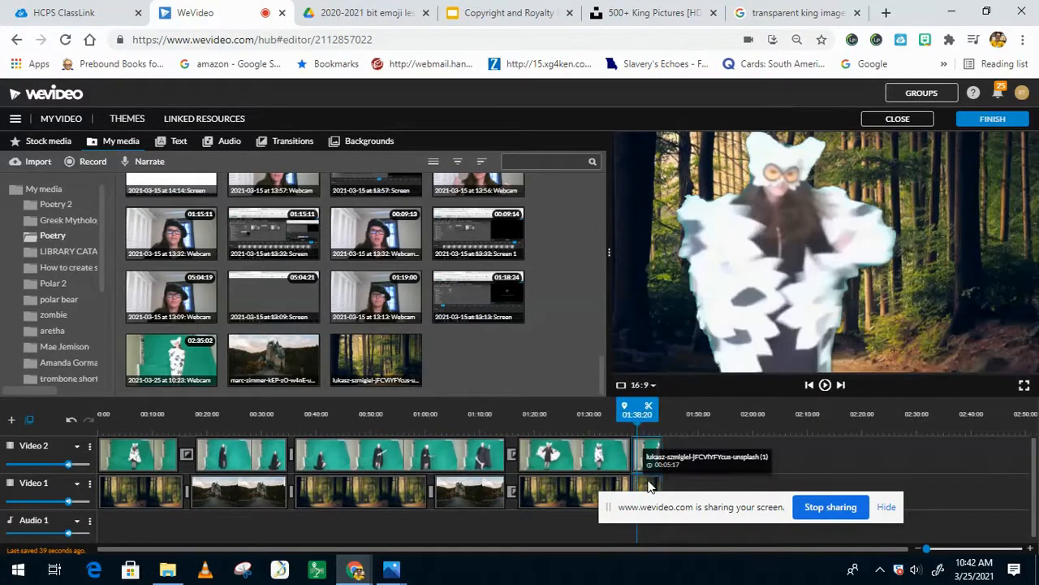
key(Delete)
Return the playhead to the start of the timeline and add a new video track named Video 3
drag(636, 415, 74, 395)
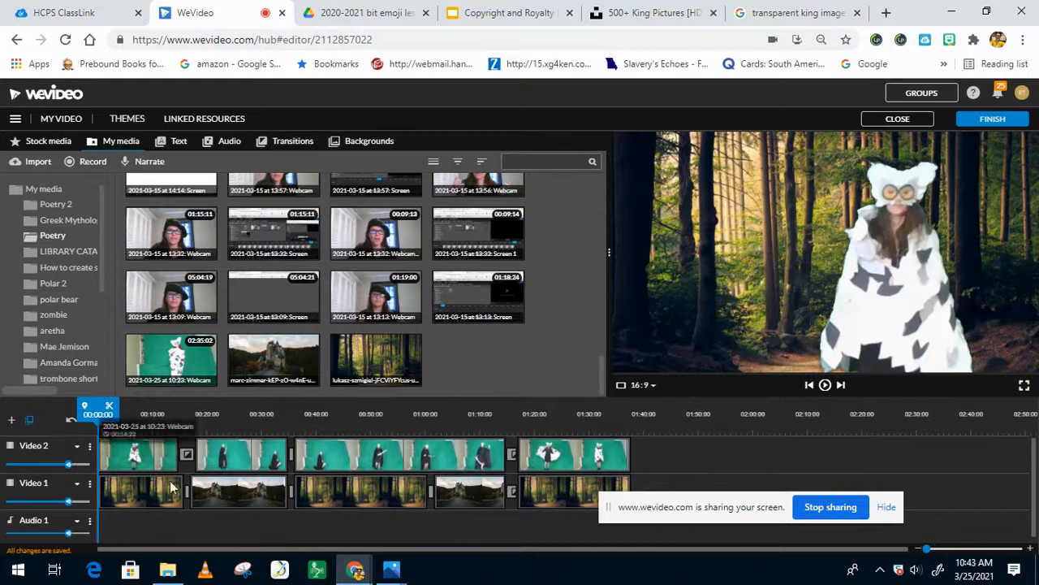
click(12, 422)
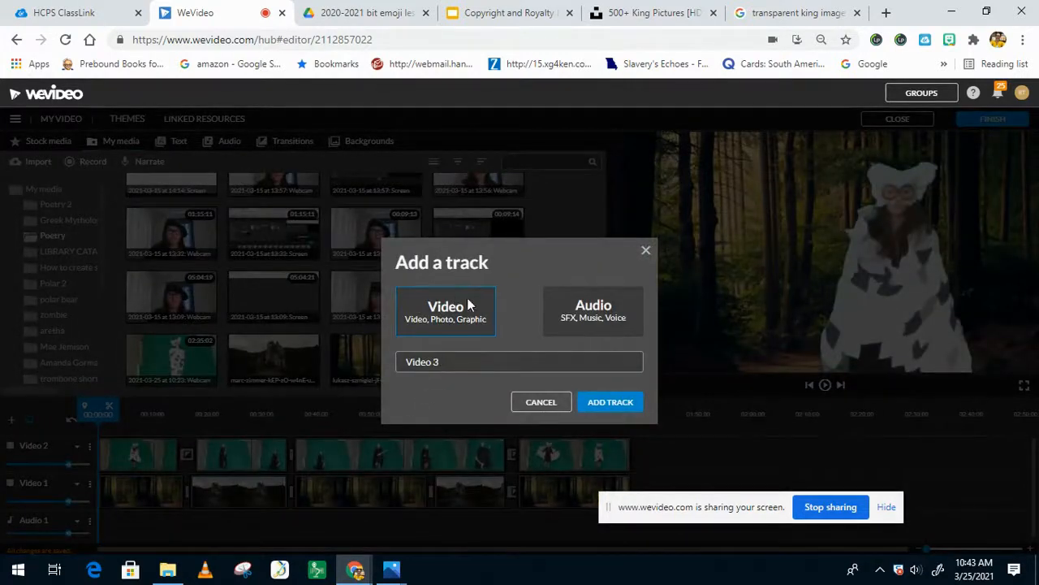
click(607, 405)
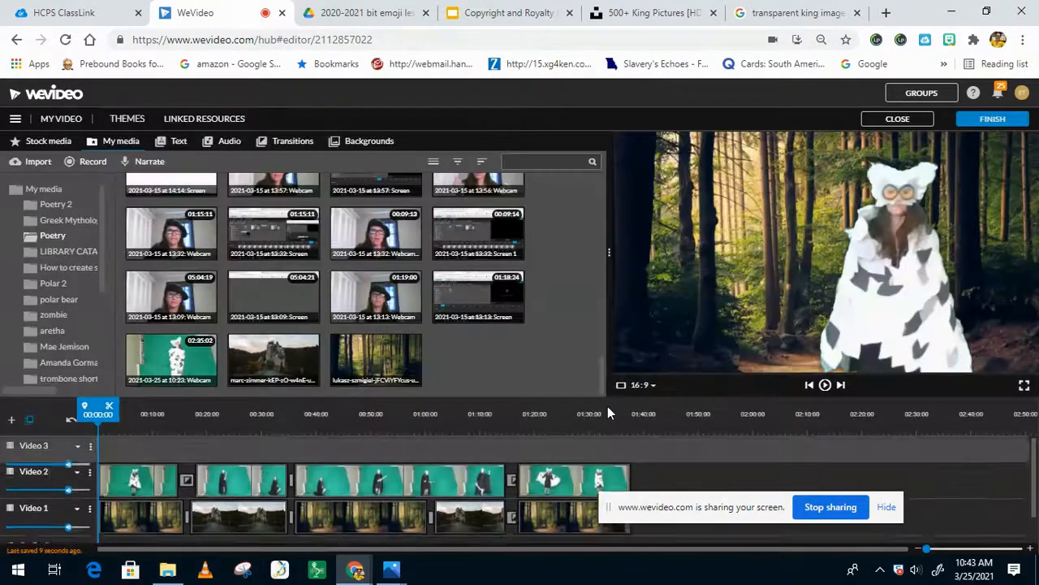
Place the Above the Horizon motion title at the start of Video 3, extending it to about 00:17:22
click(172, 142)
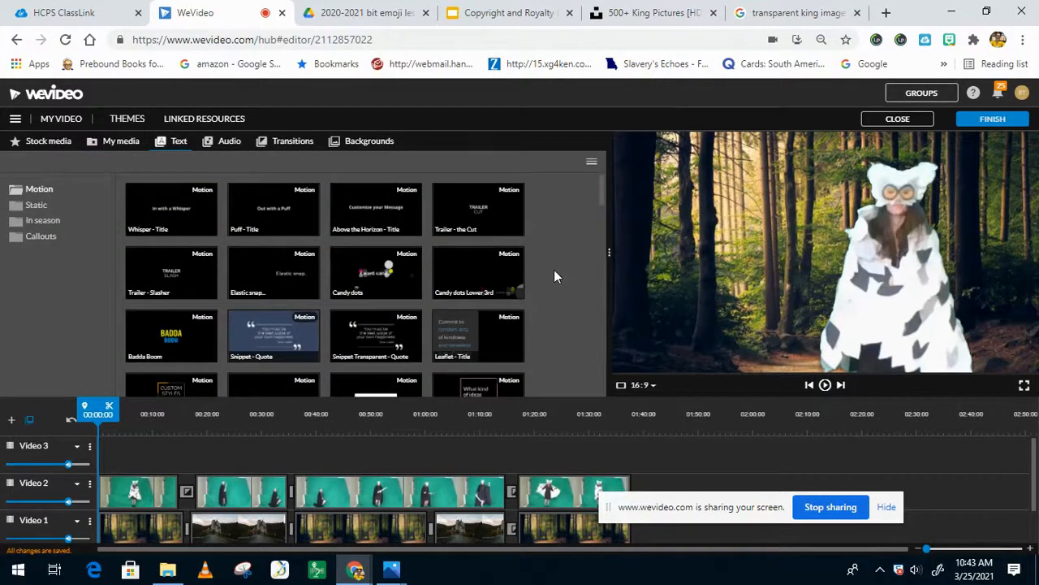
click(378, 218)
drag(181, 362, 112, 464)
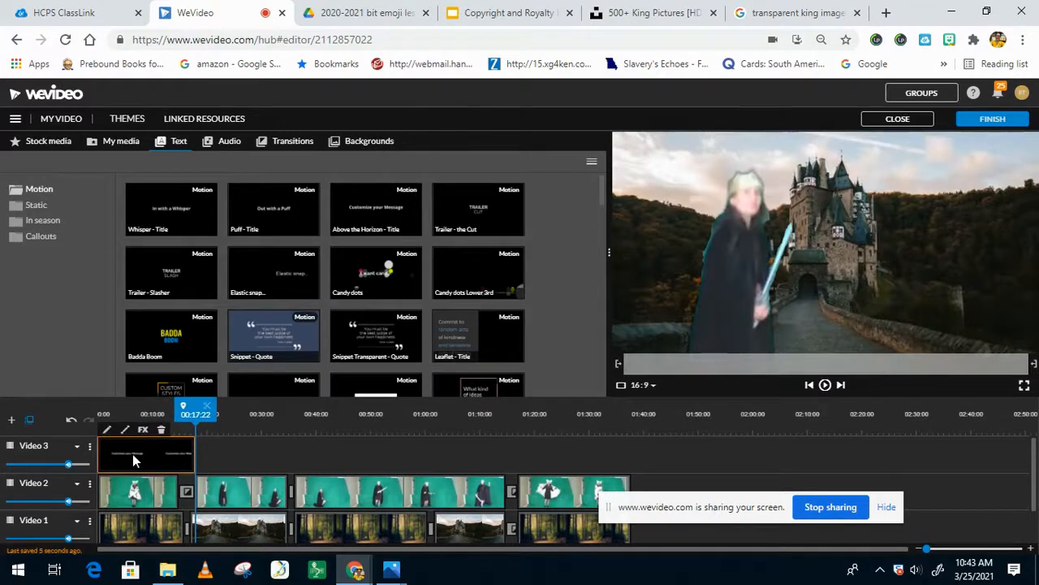
Set the Video 3 title's text to "Jabberwocky by Lewis Carroll" and move it to the lower part of the frame
double_click(134, 461)
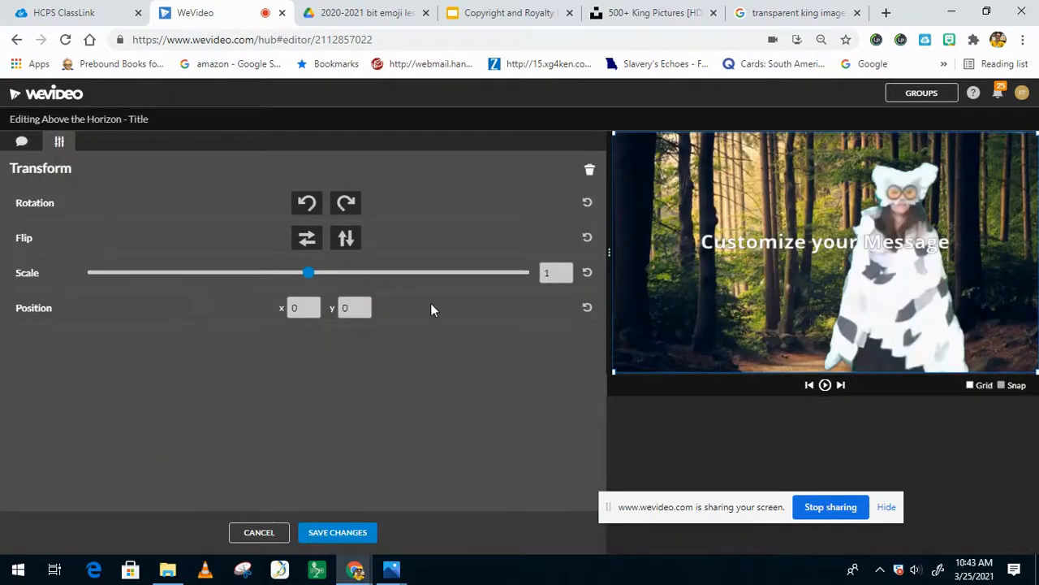
click(22, 145)
click(169, 266)
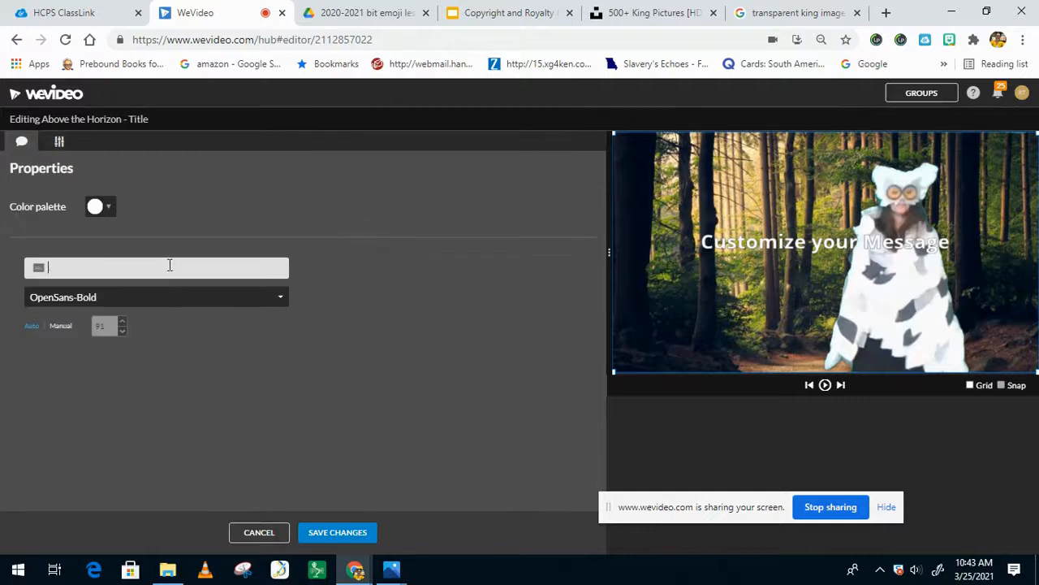
text(Jabberwocky by Lewis )
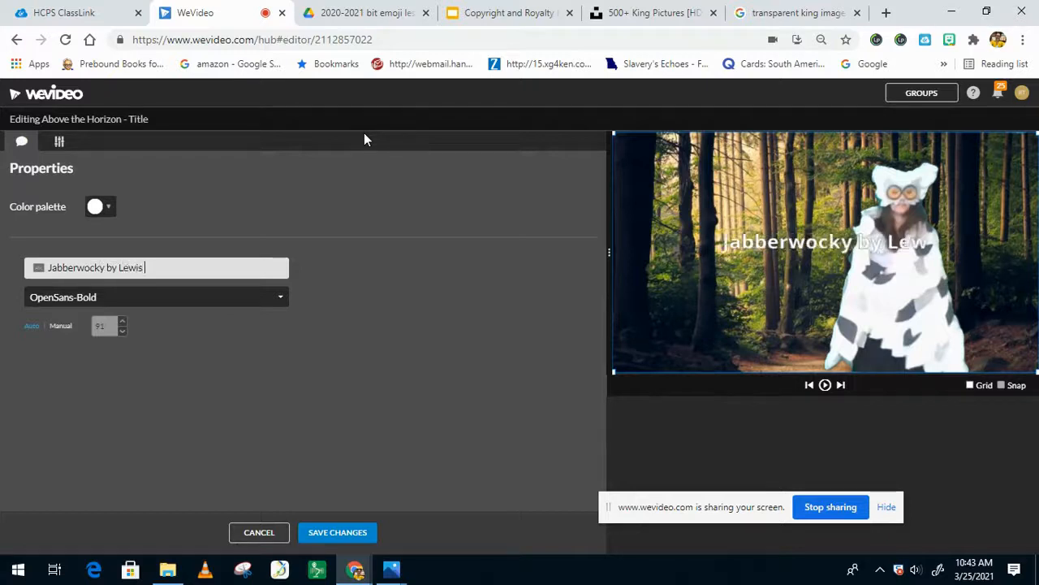
text(Carroll)
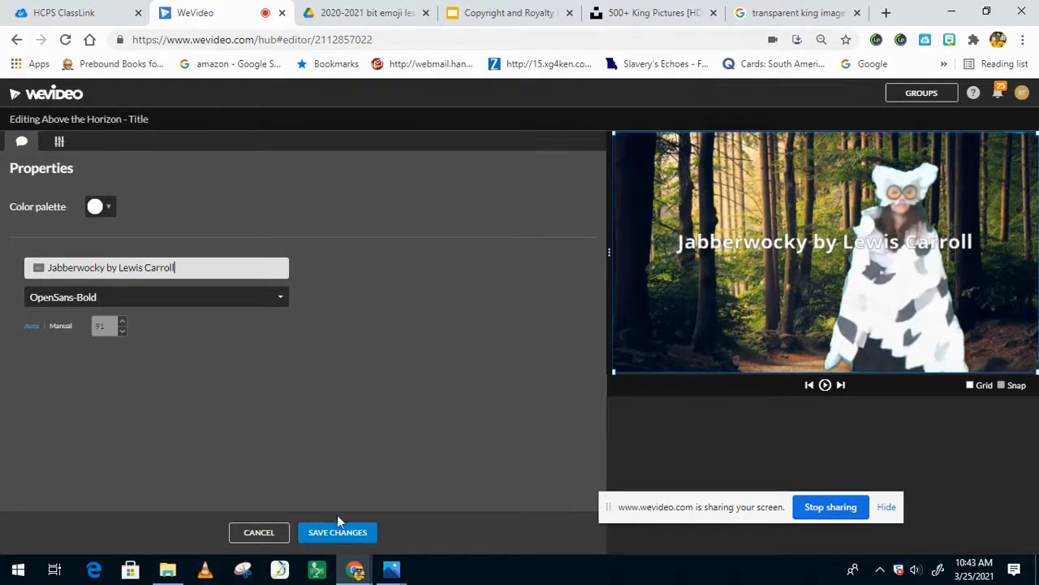
drag(779, 252, 739, 347)
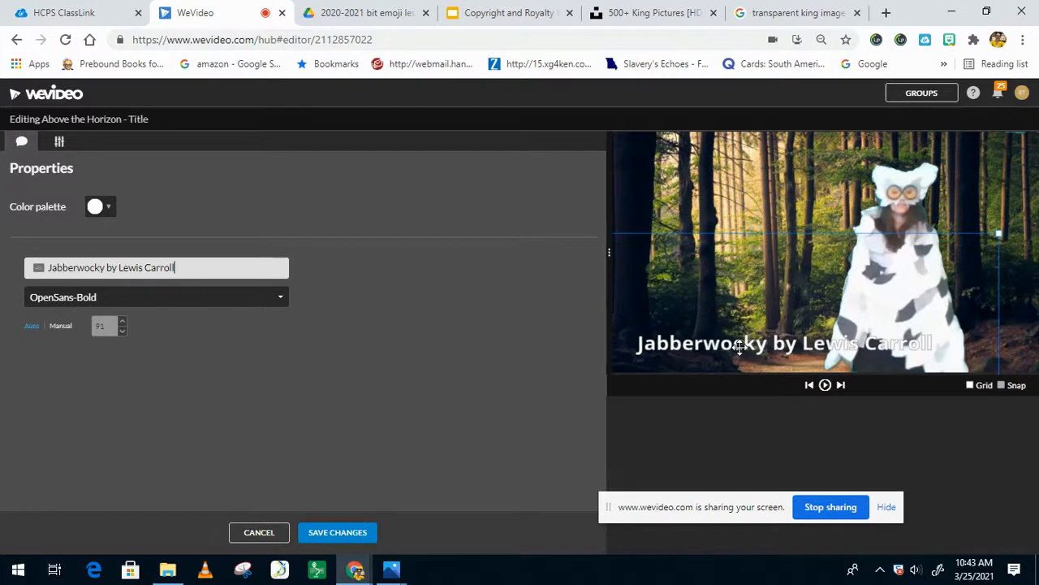
Recolor the Jabberwocky title to a medium green and save the title changes
click(107, 207)
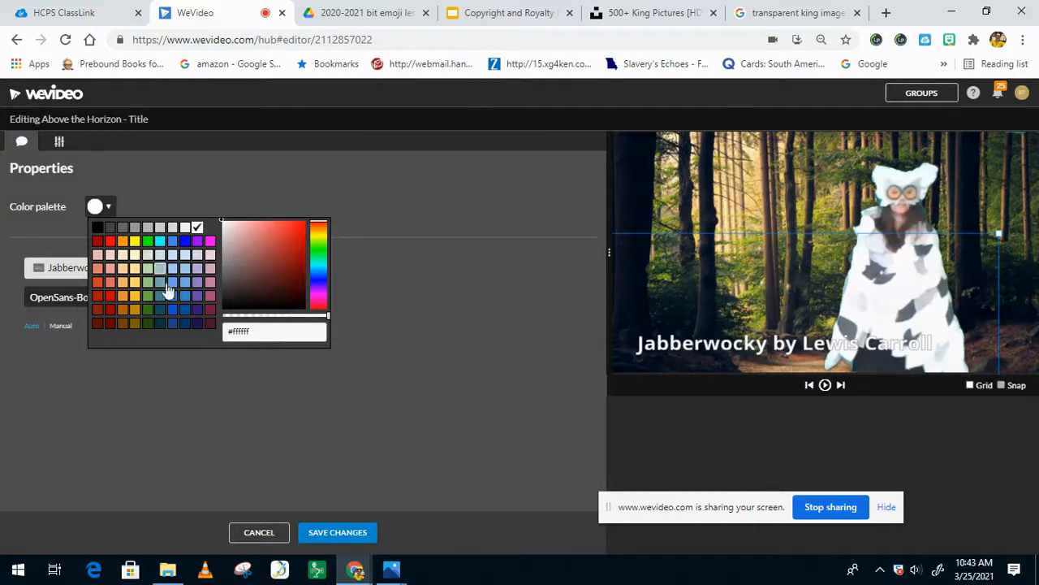
click(160, 323)
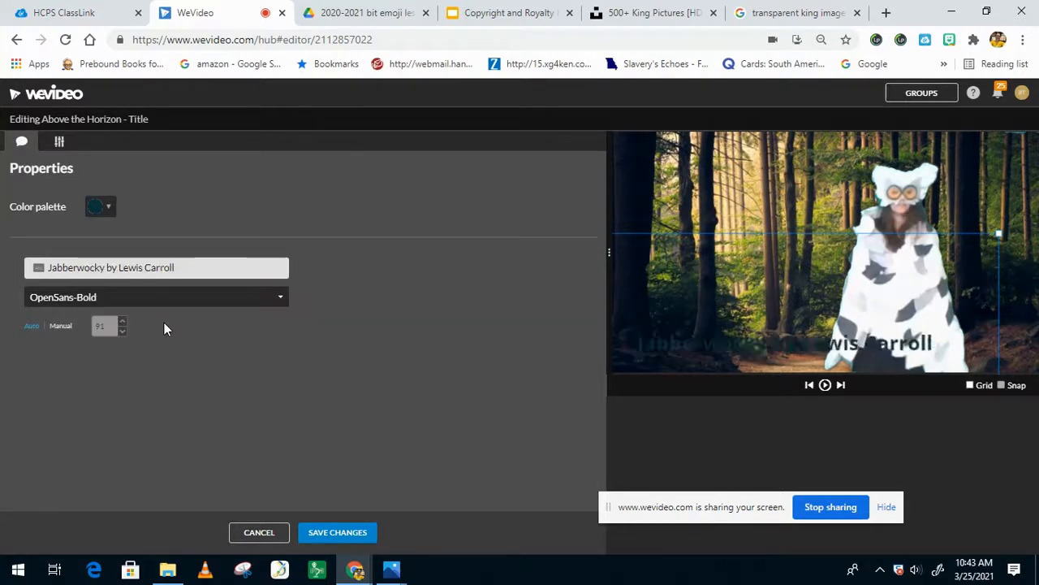
click(108, 207)
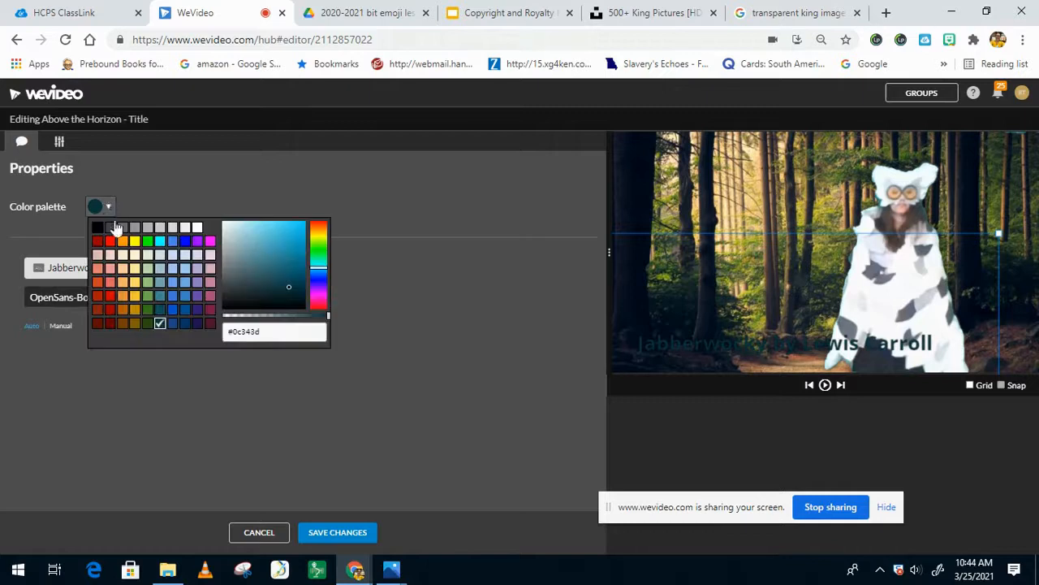
click(145, 298)
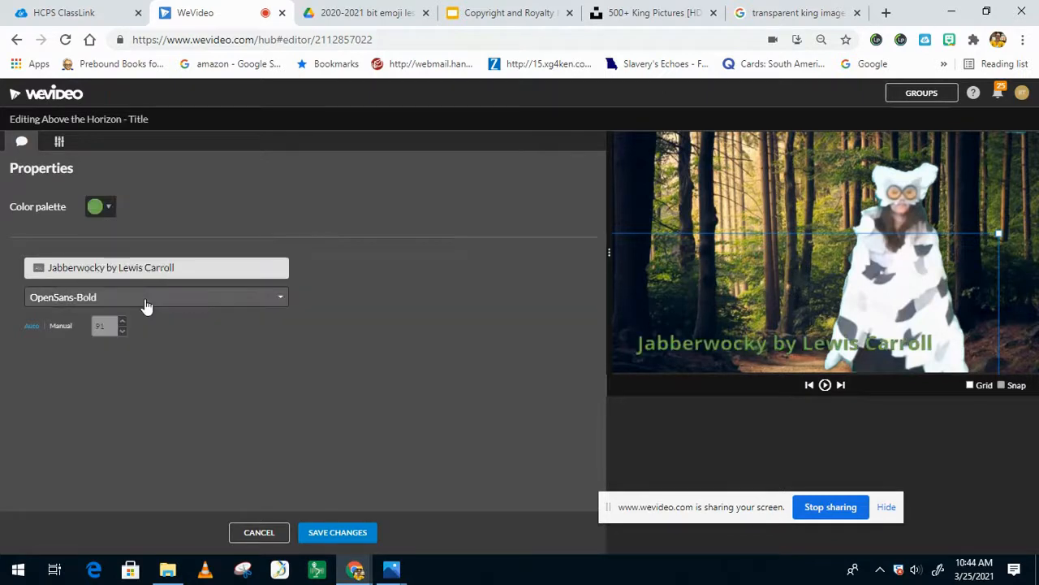
click(347, 533)
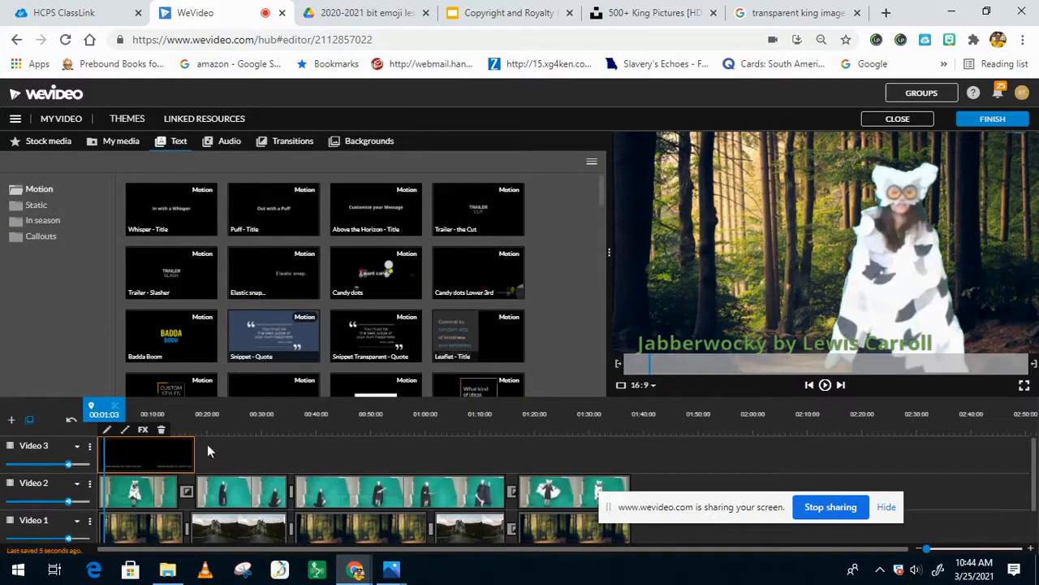
Shorten the title clip on Video 3 to about 5 seconds and play the video from the start
drag(190, 448, 89, 415)
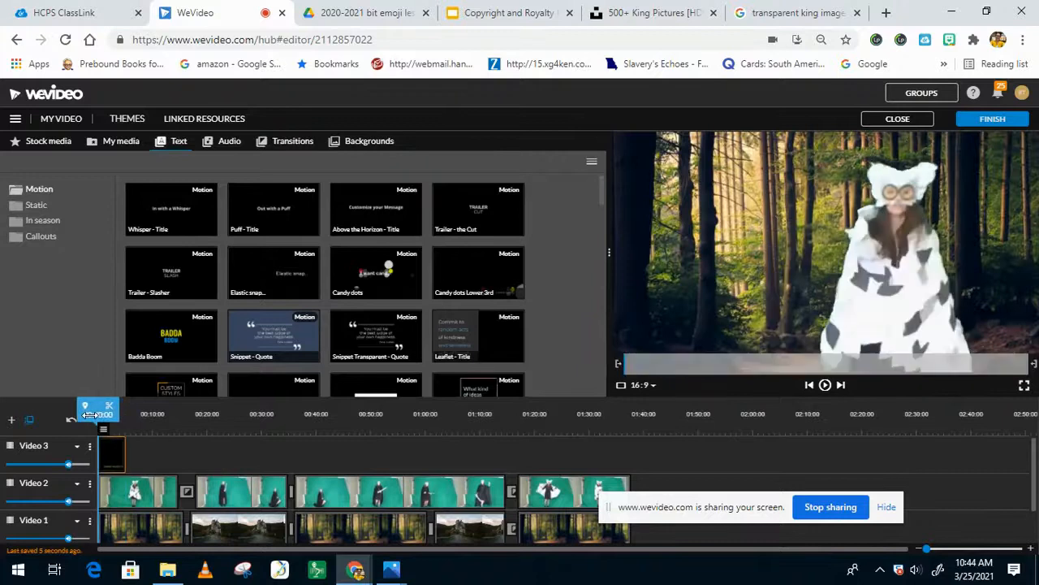
key(space)
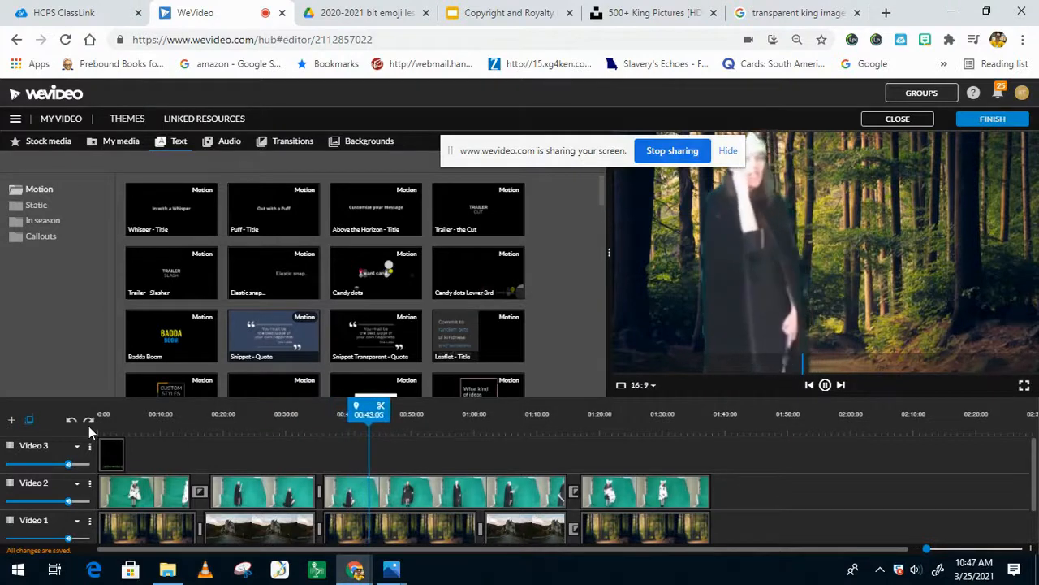
drag(475, 149, 322, 108)
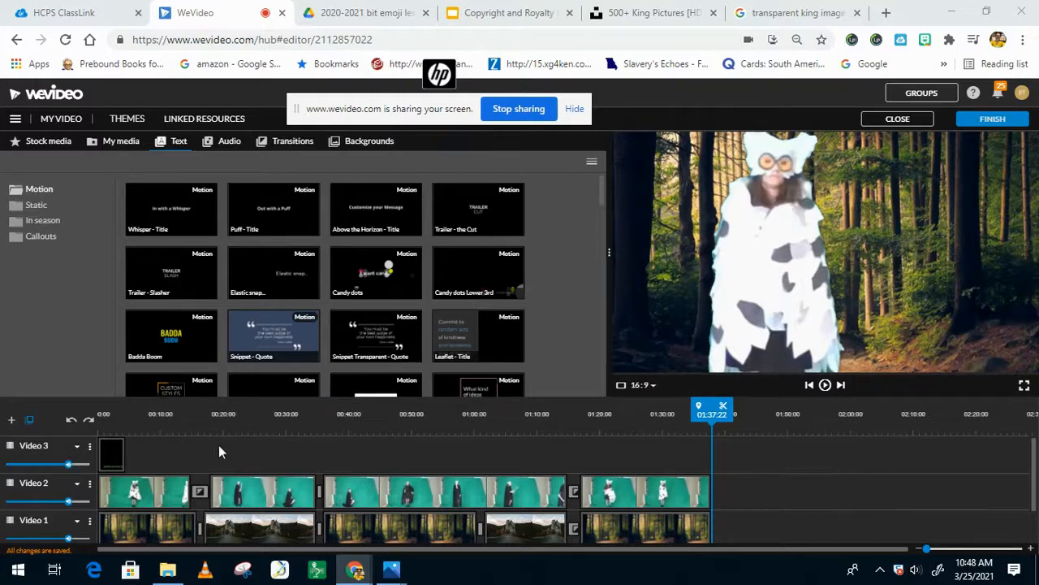
Examine the video and audio choices for adding a track, without adding one
click(13, 420)
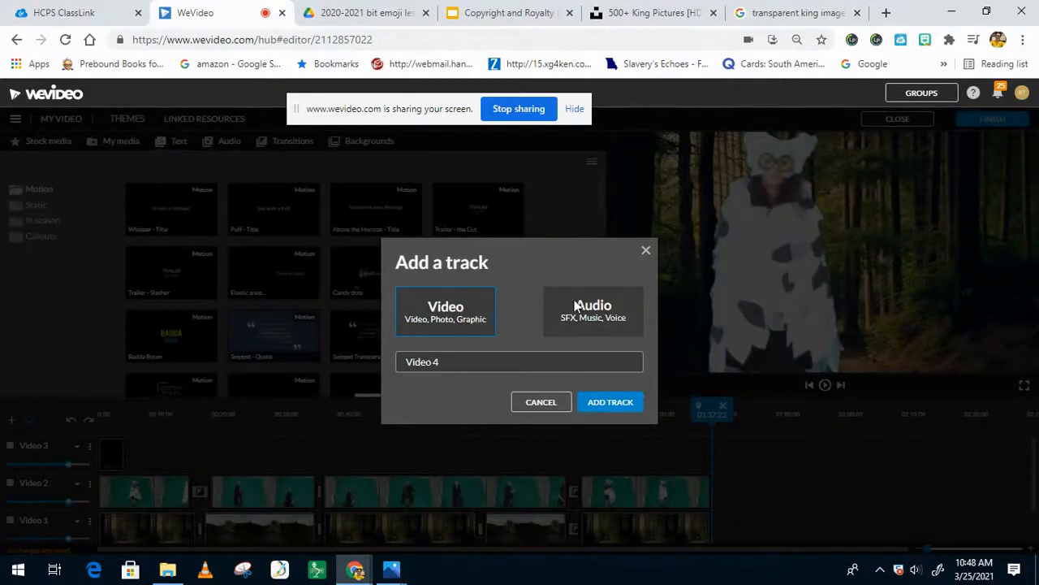
click(541, 404)
drag(376, 210, 45, 461)
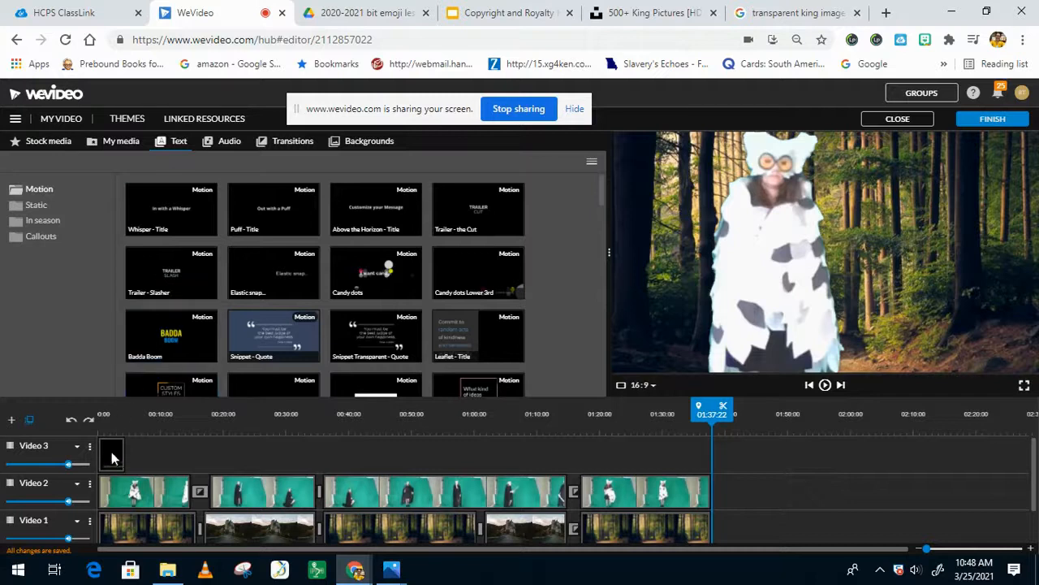
Inspect the Color Keying settings of the first owl clip on Video 2 and leave its editor without saving
click(150, 496)
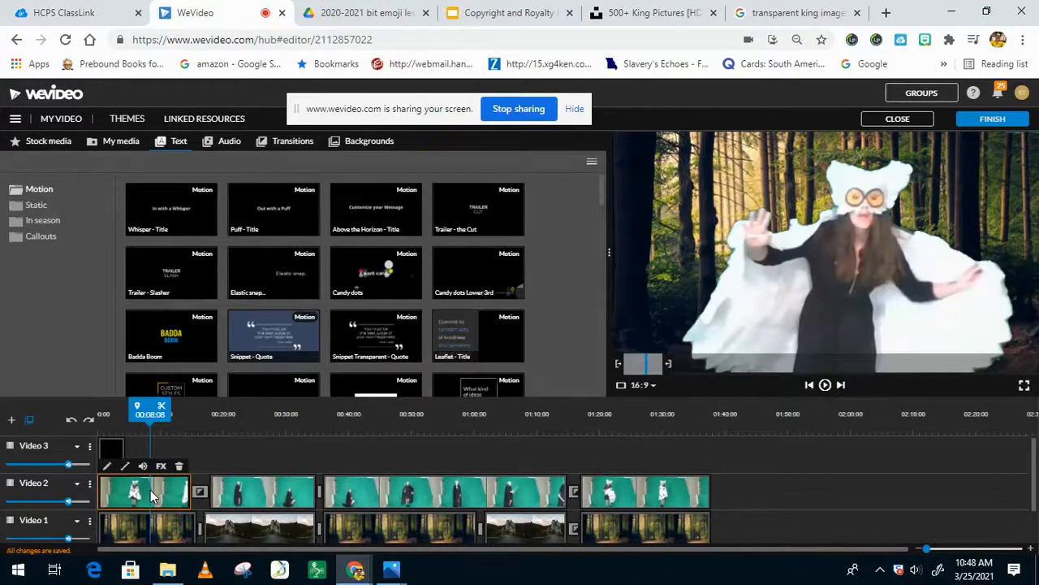
double_click(150, 496)
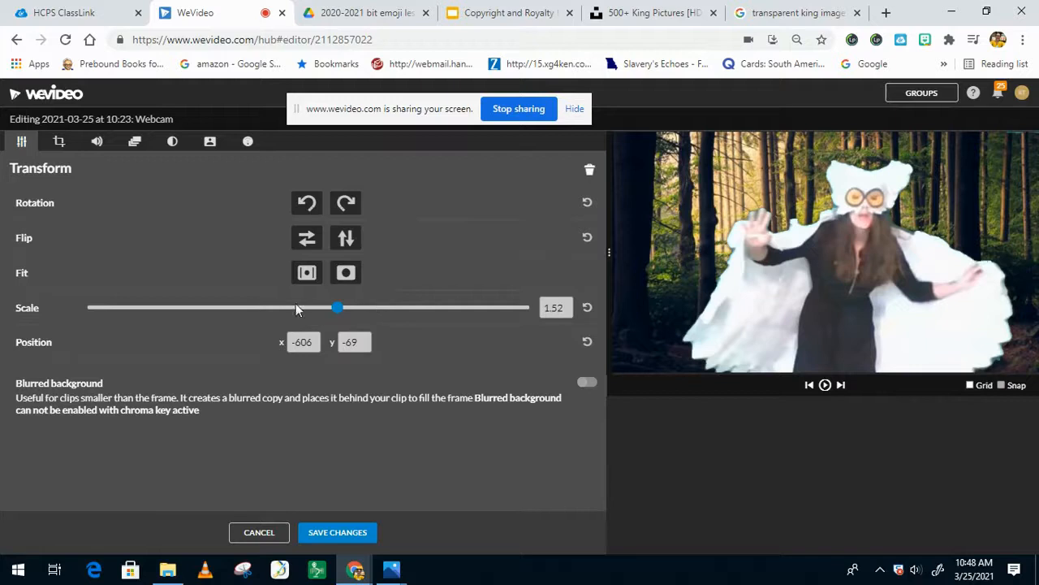
click(210, 144)
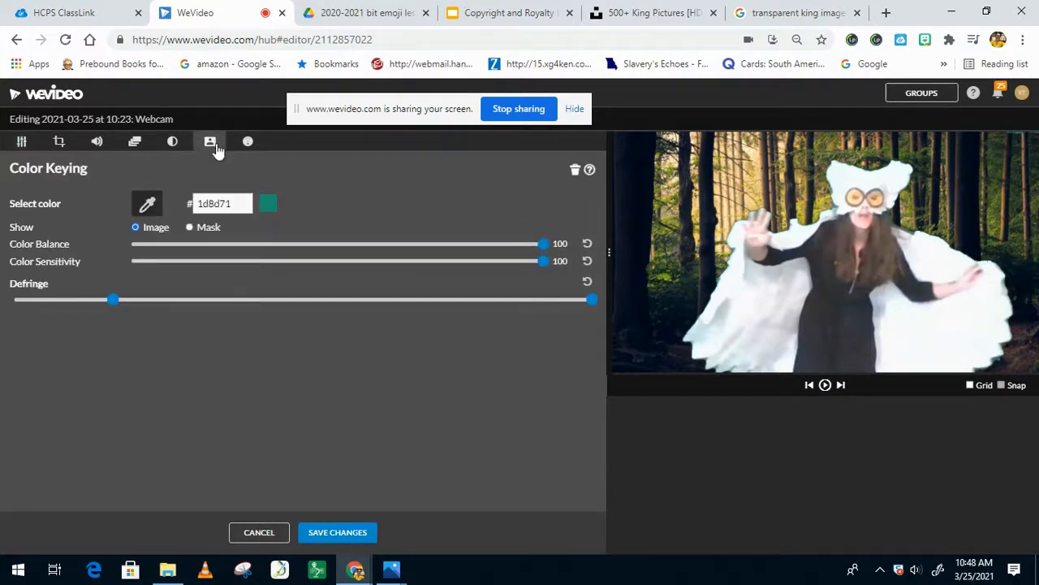
click(146, 208)
click(259, 532)
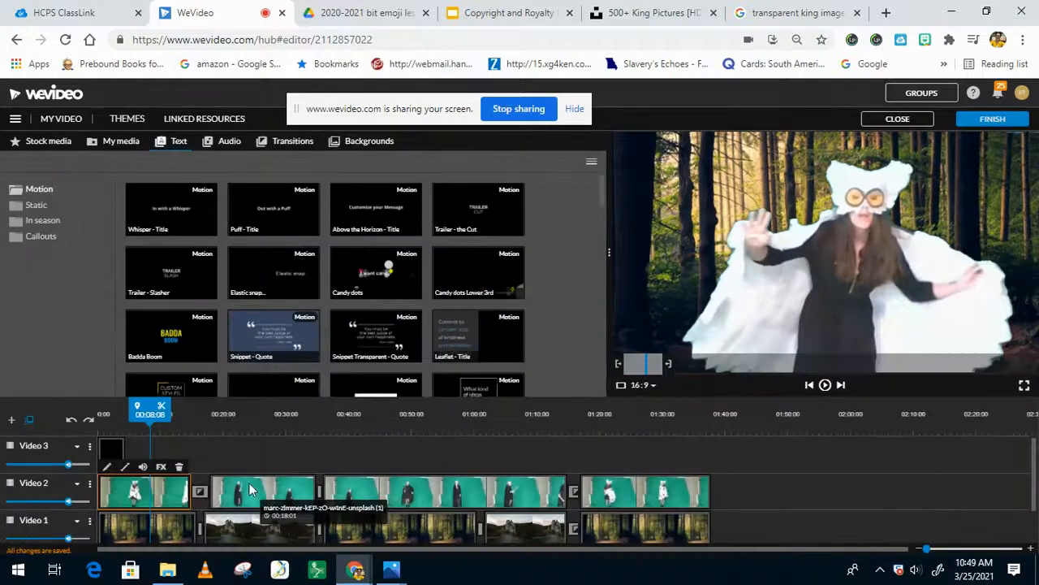
Review the first owl clip's transition options and the cross fade settings between it and the king clip
right_click(172, 501)
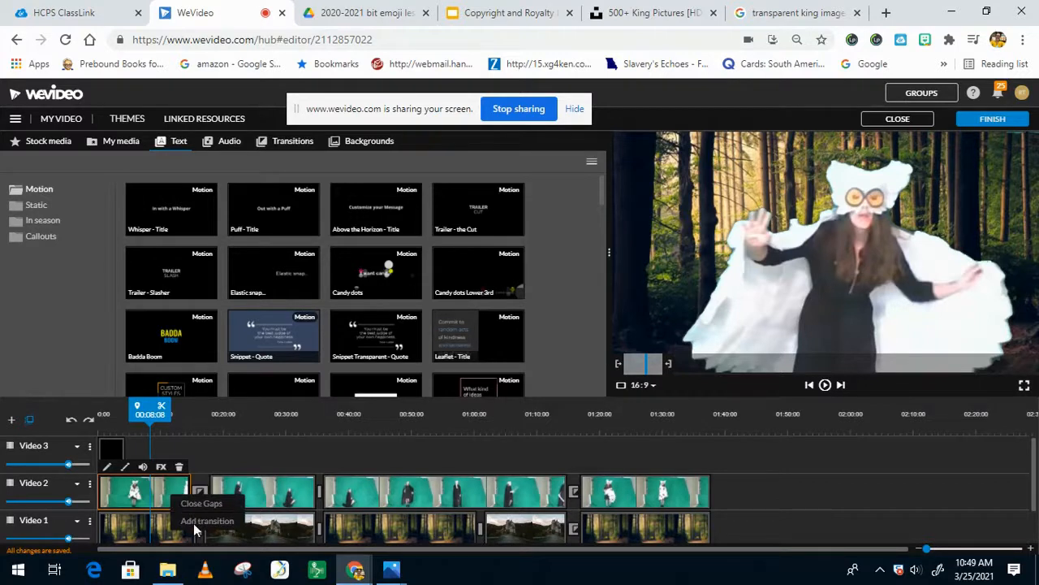
click(254, 445)
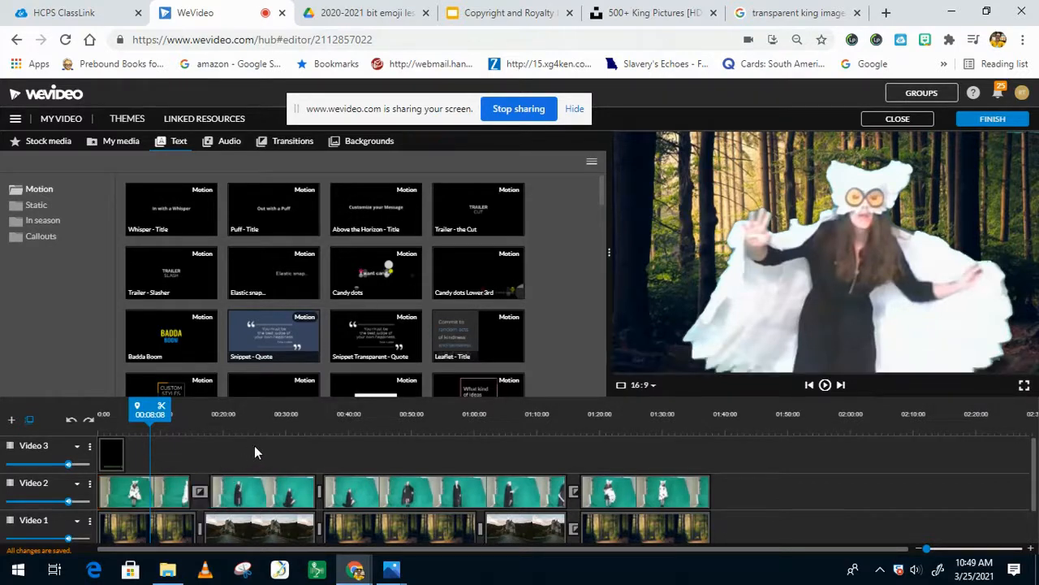
click(199, 493)
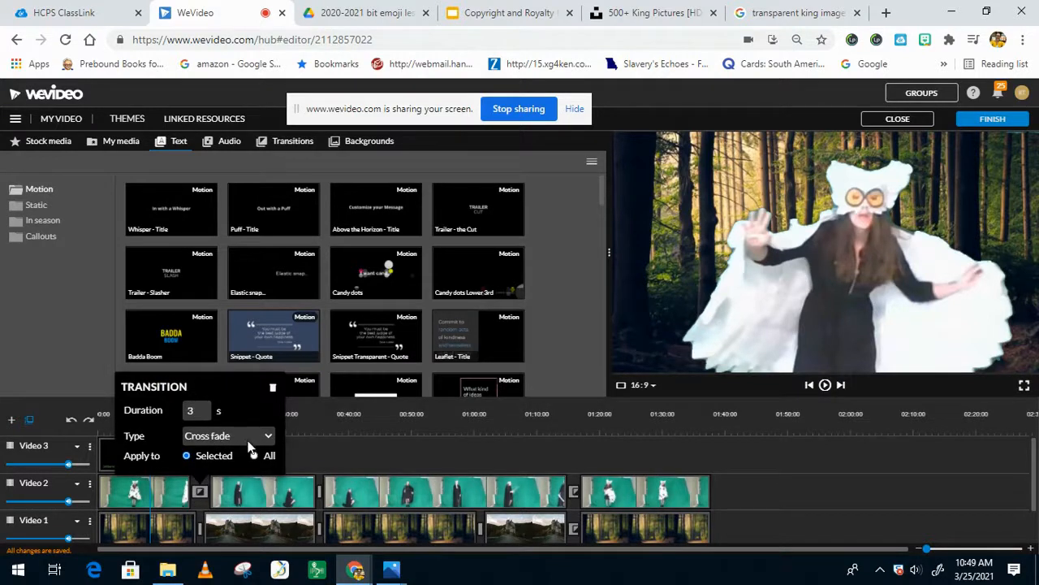
click(343, 422)
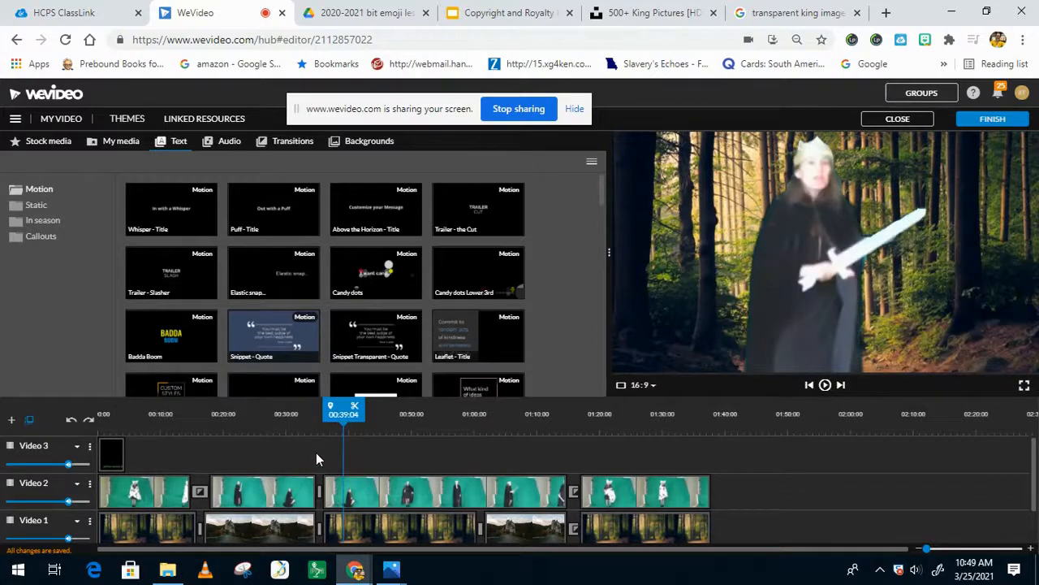
Review the king scenes over the castle and forest backgrounds, finishing with the playhead at 01:37:12
drag(345, 414, 262, 415)
click(250, 490)
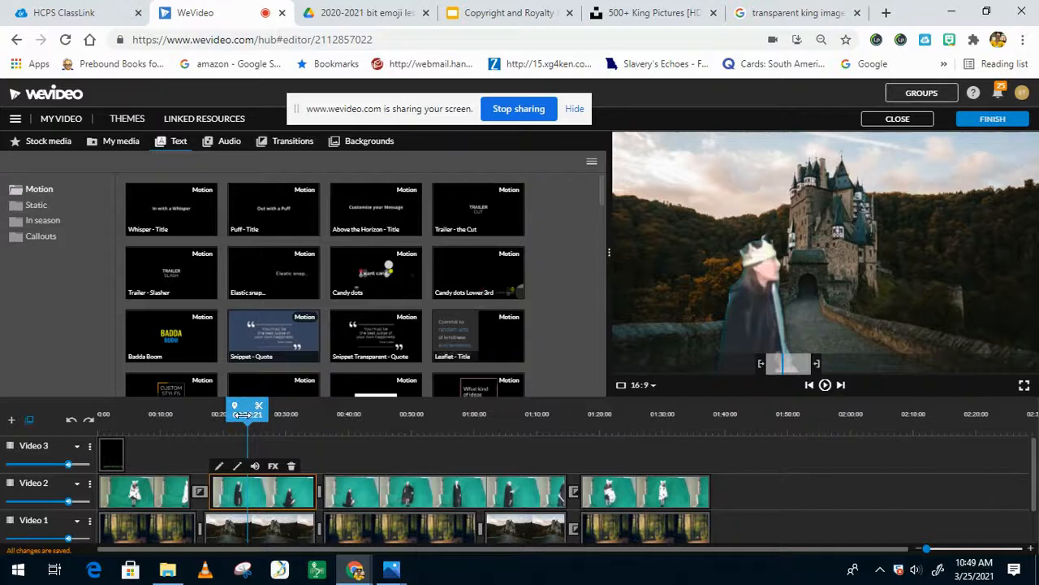
click(294, 428)
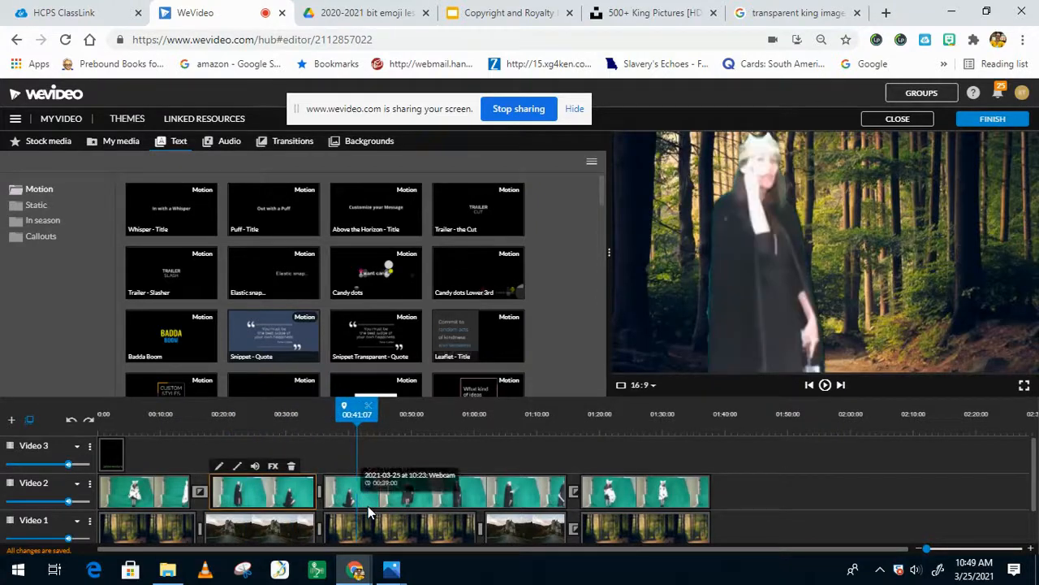
click(367, 506)
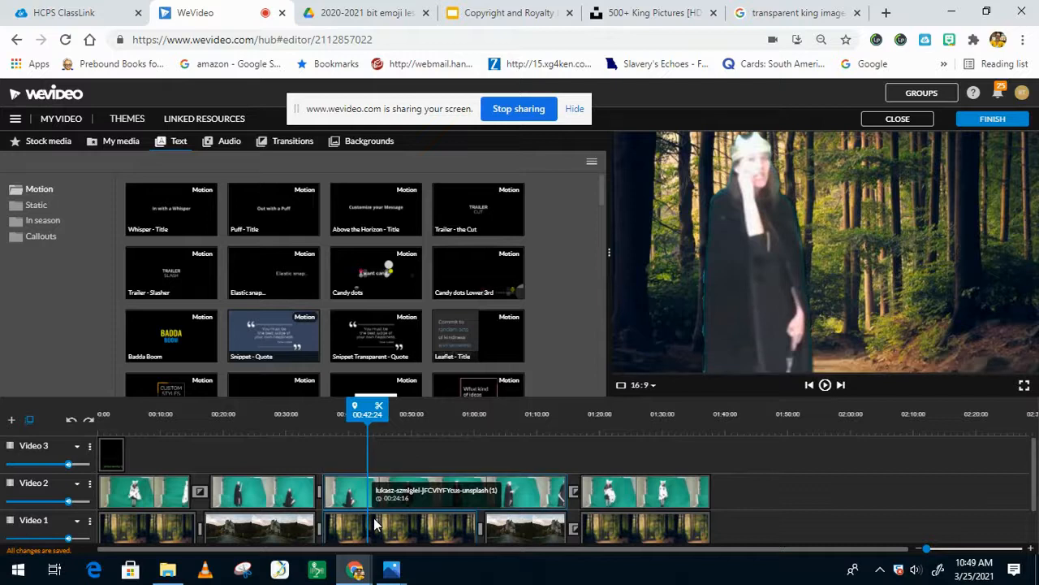
click(373, 517)
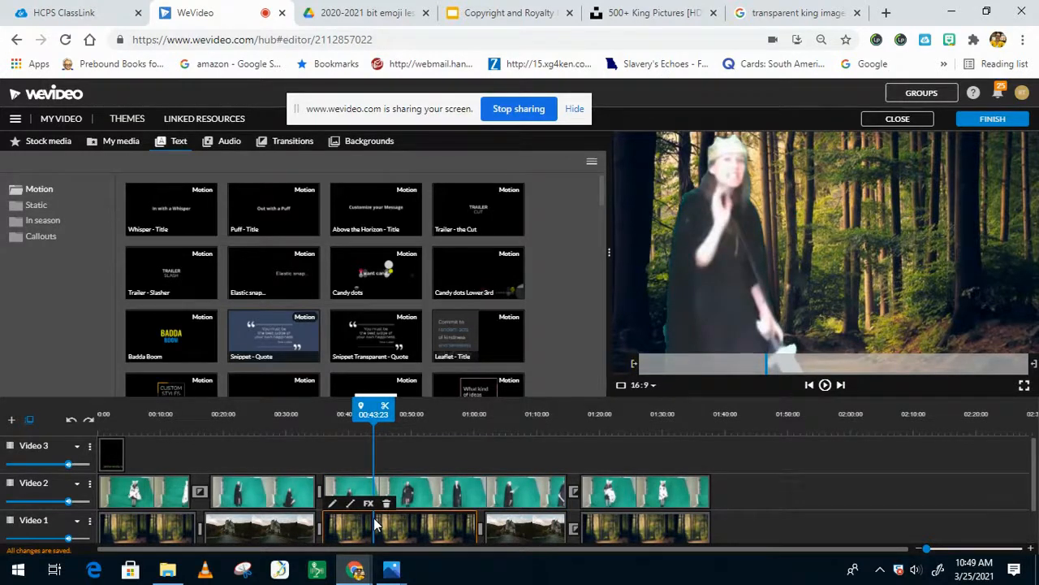
key(space)
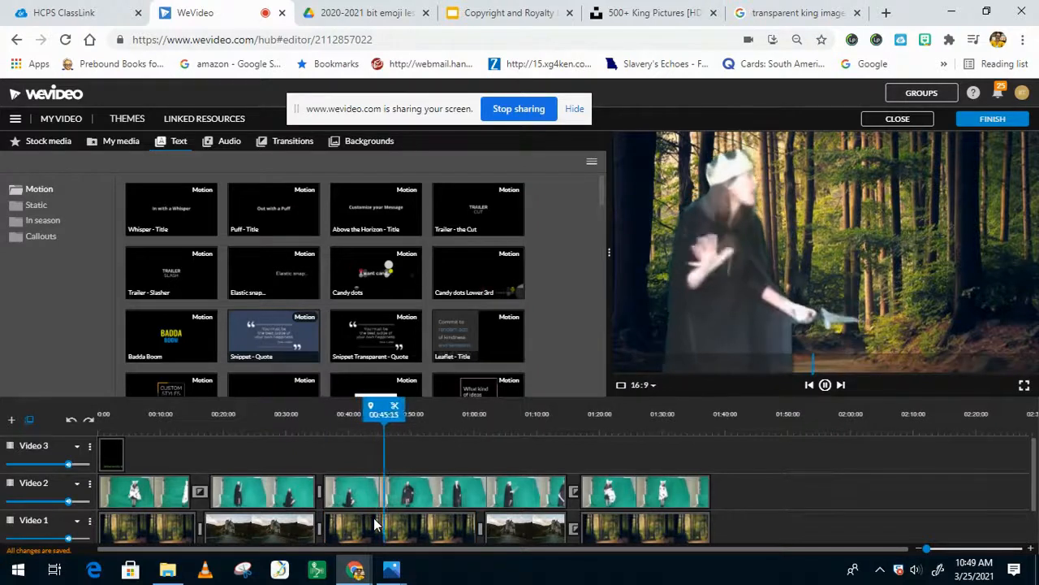
key(space)
drag(383, 414, 705, 455)
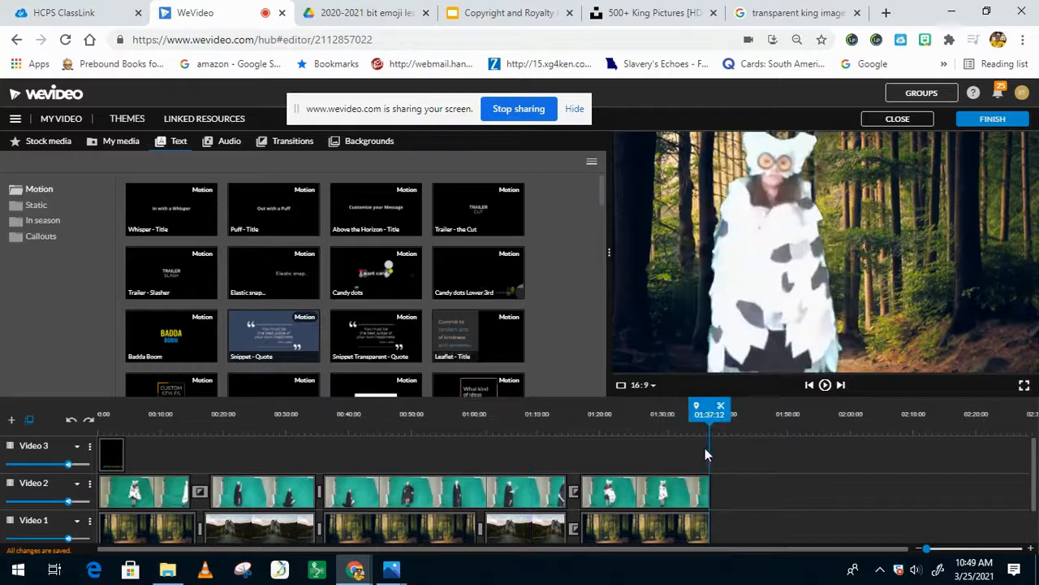